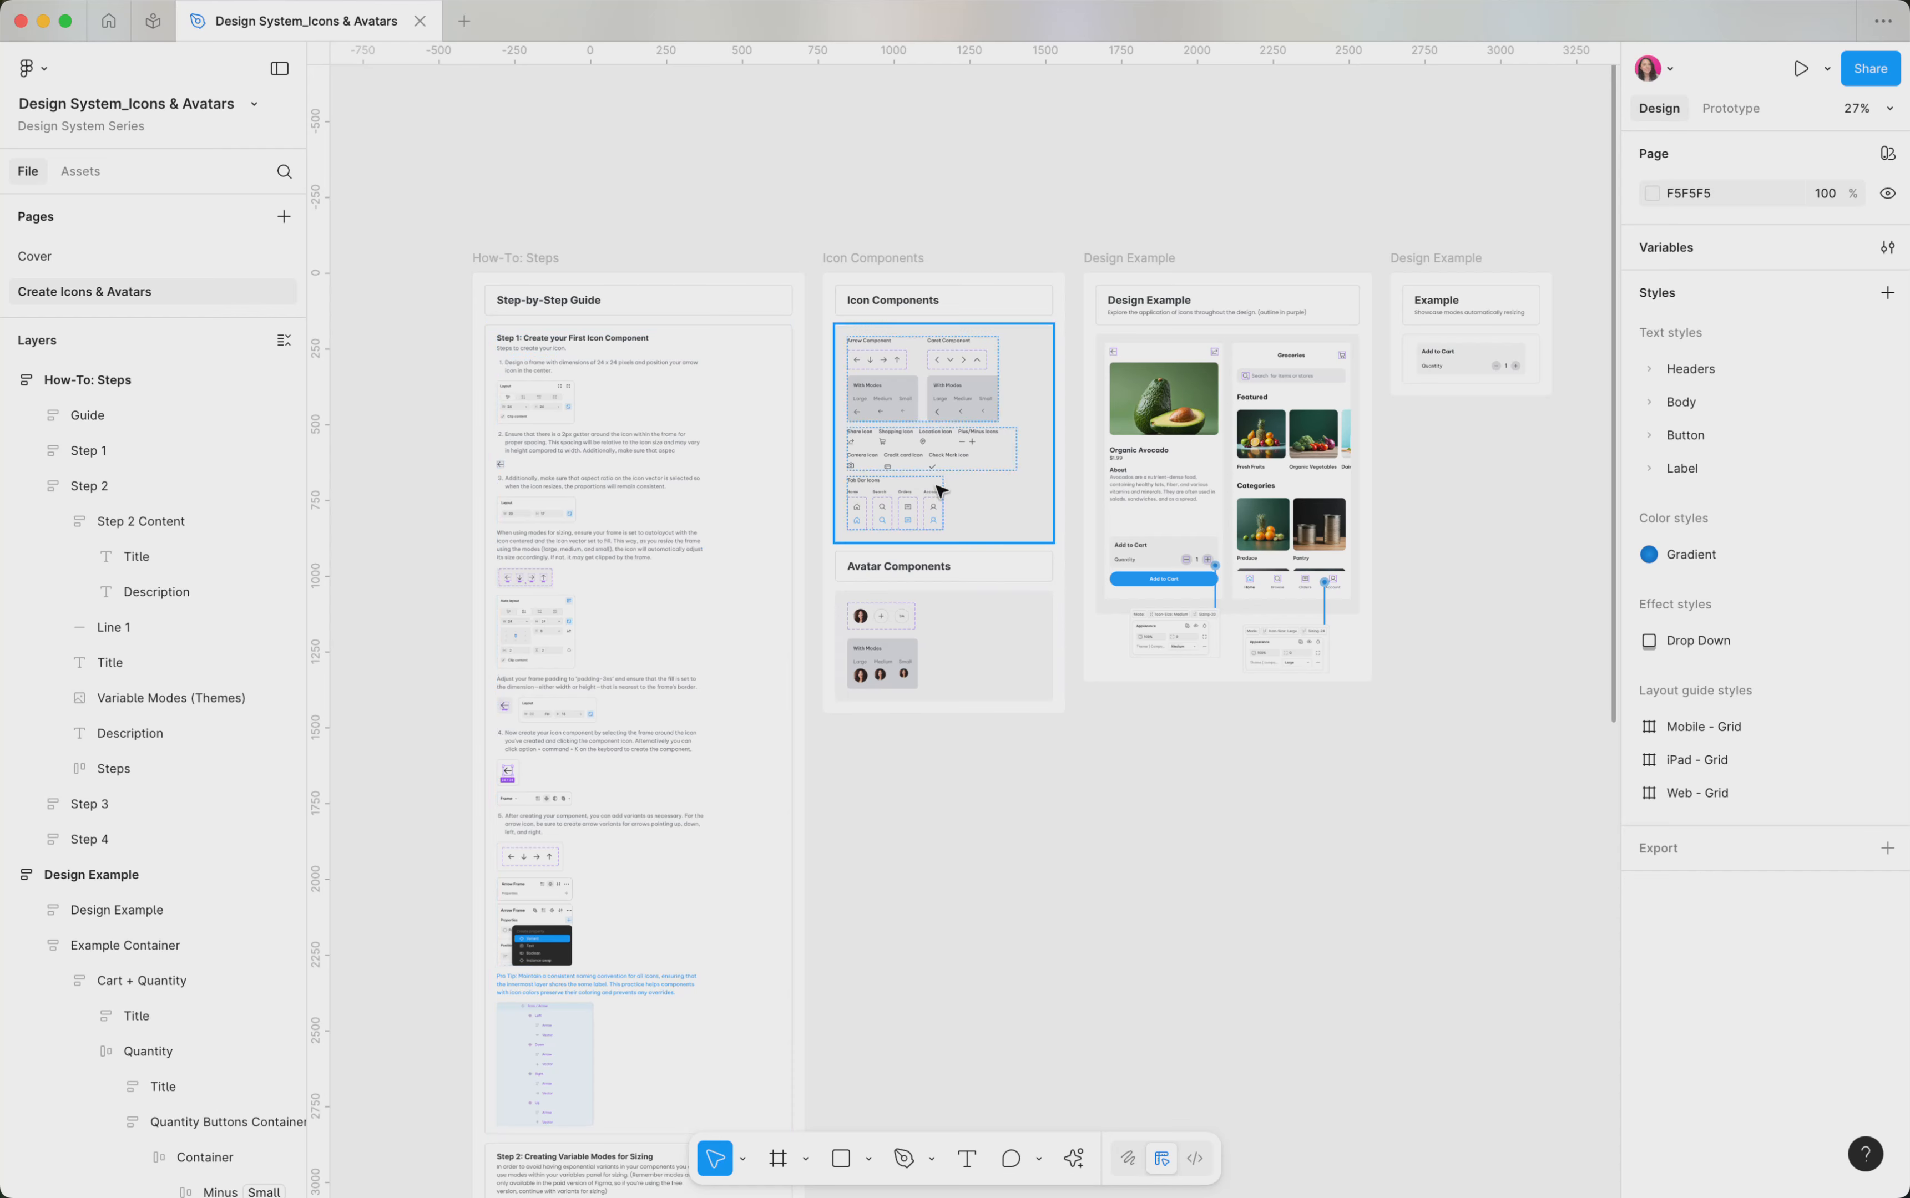
Step: Select the left arrow variant in the Arrow Component set and inspect its auto layout width and height settings
{"action": "scroll", "coordinate": [888, 352], "scroll_direction": "up", "scroll_amount": 10}
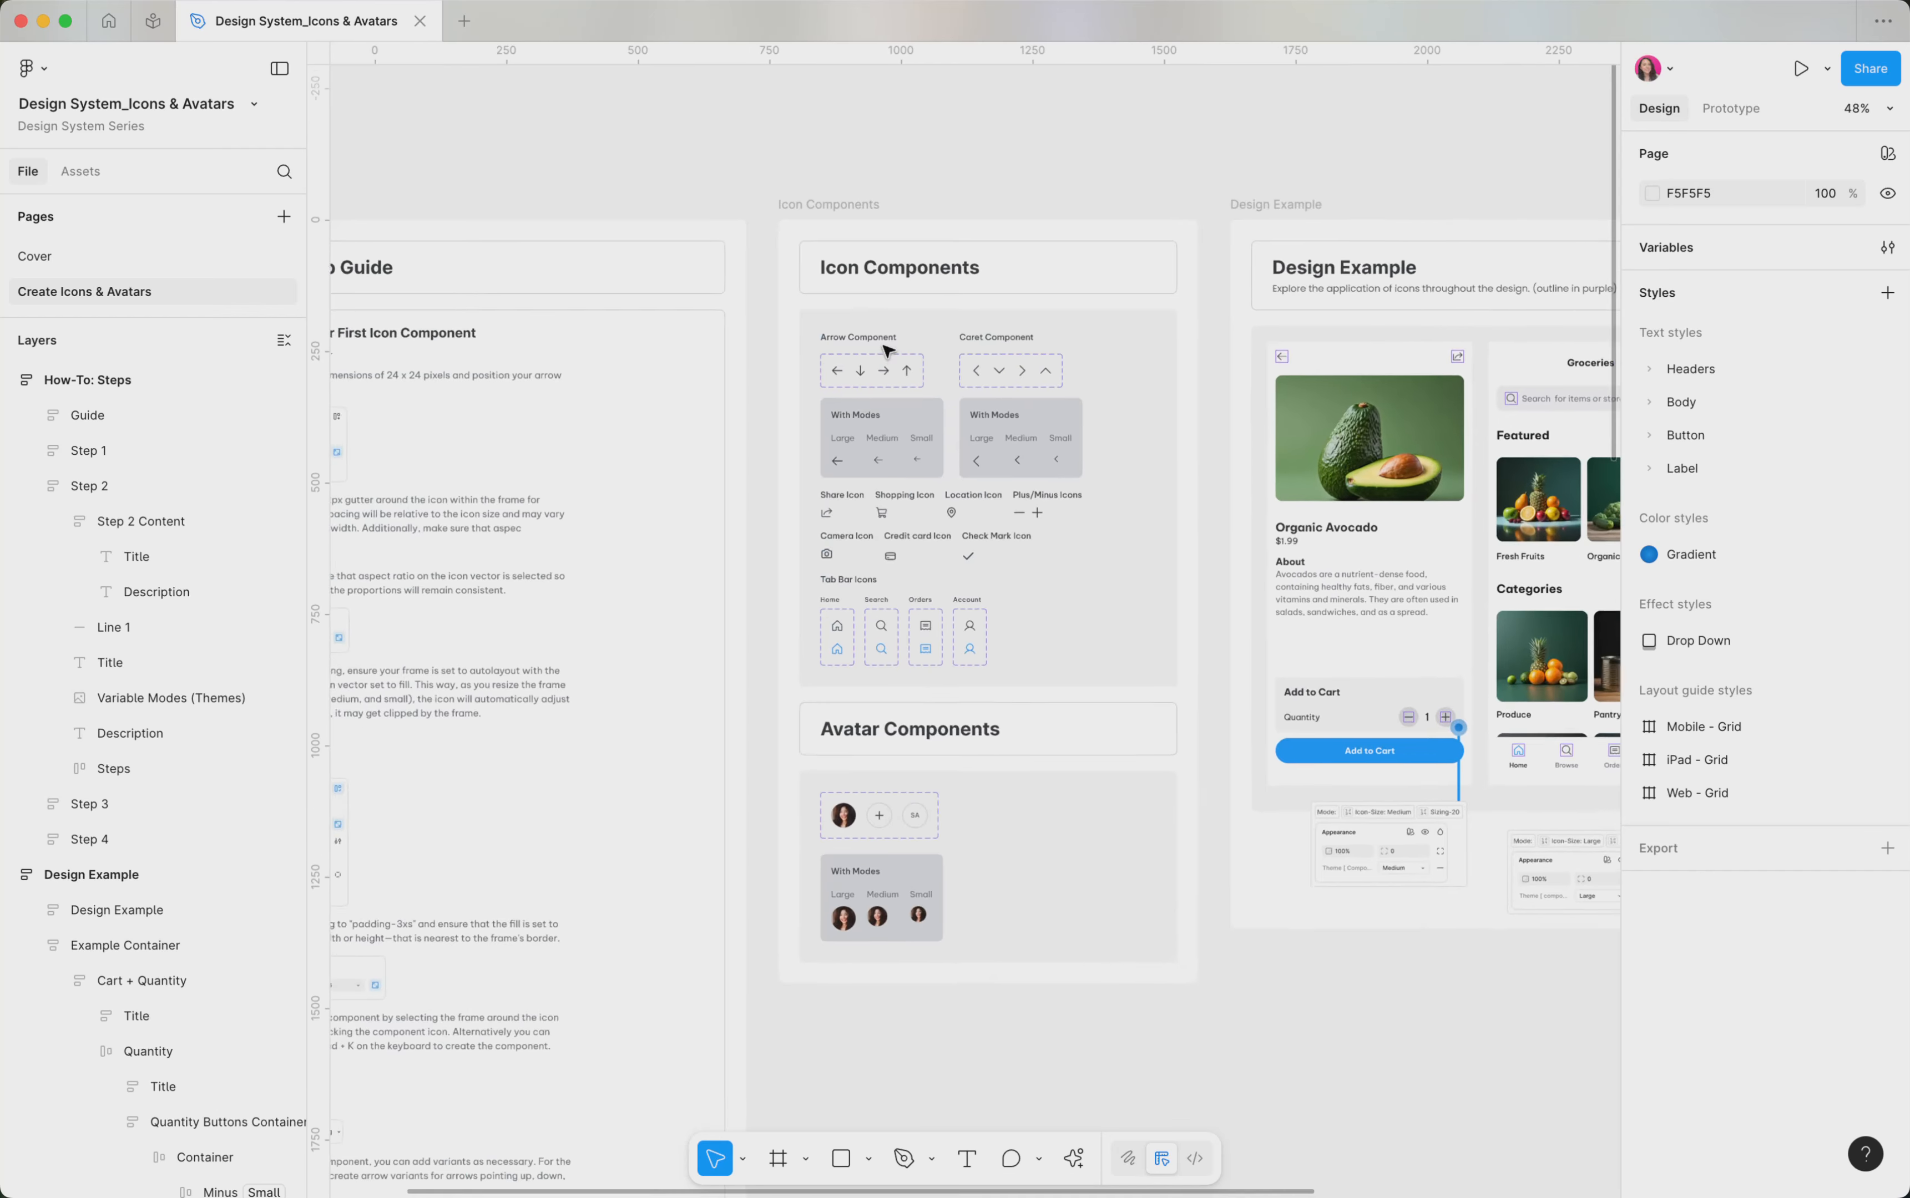
{"action": "scroll", "coordinate": [888, 351], "scroll_direction": "right", "scroll_amount": 2}
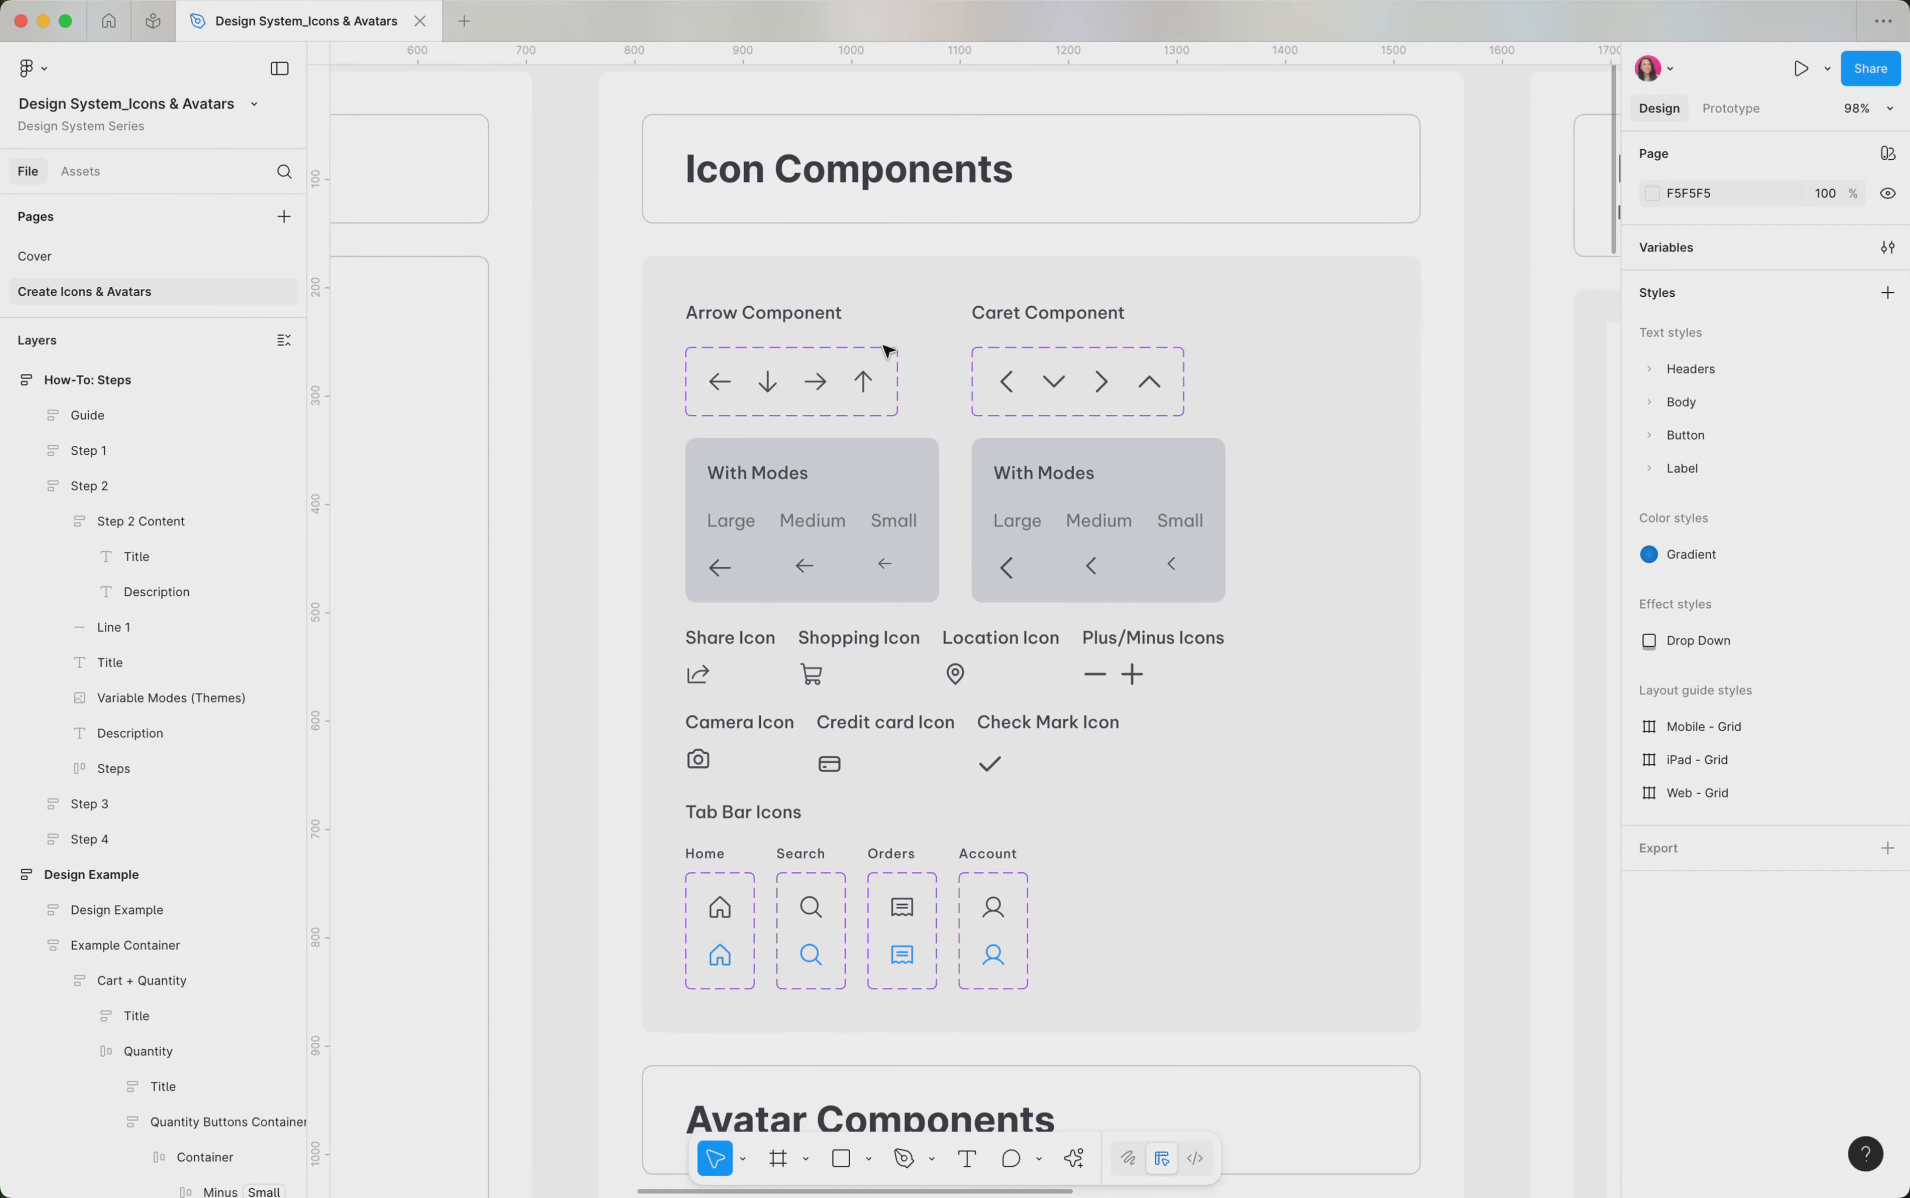
{"action": "scroll", "coordinate": [888, 351], "scroll_direction": "down", "scroll_amount": 3}
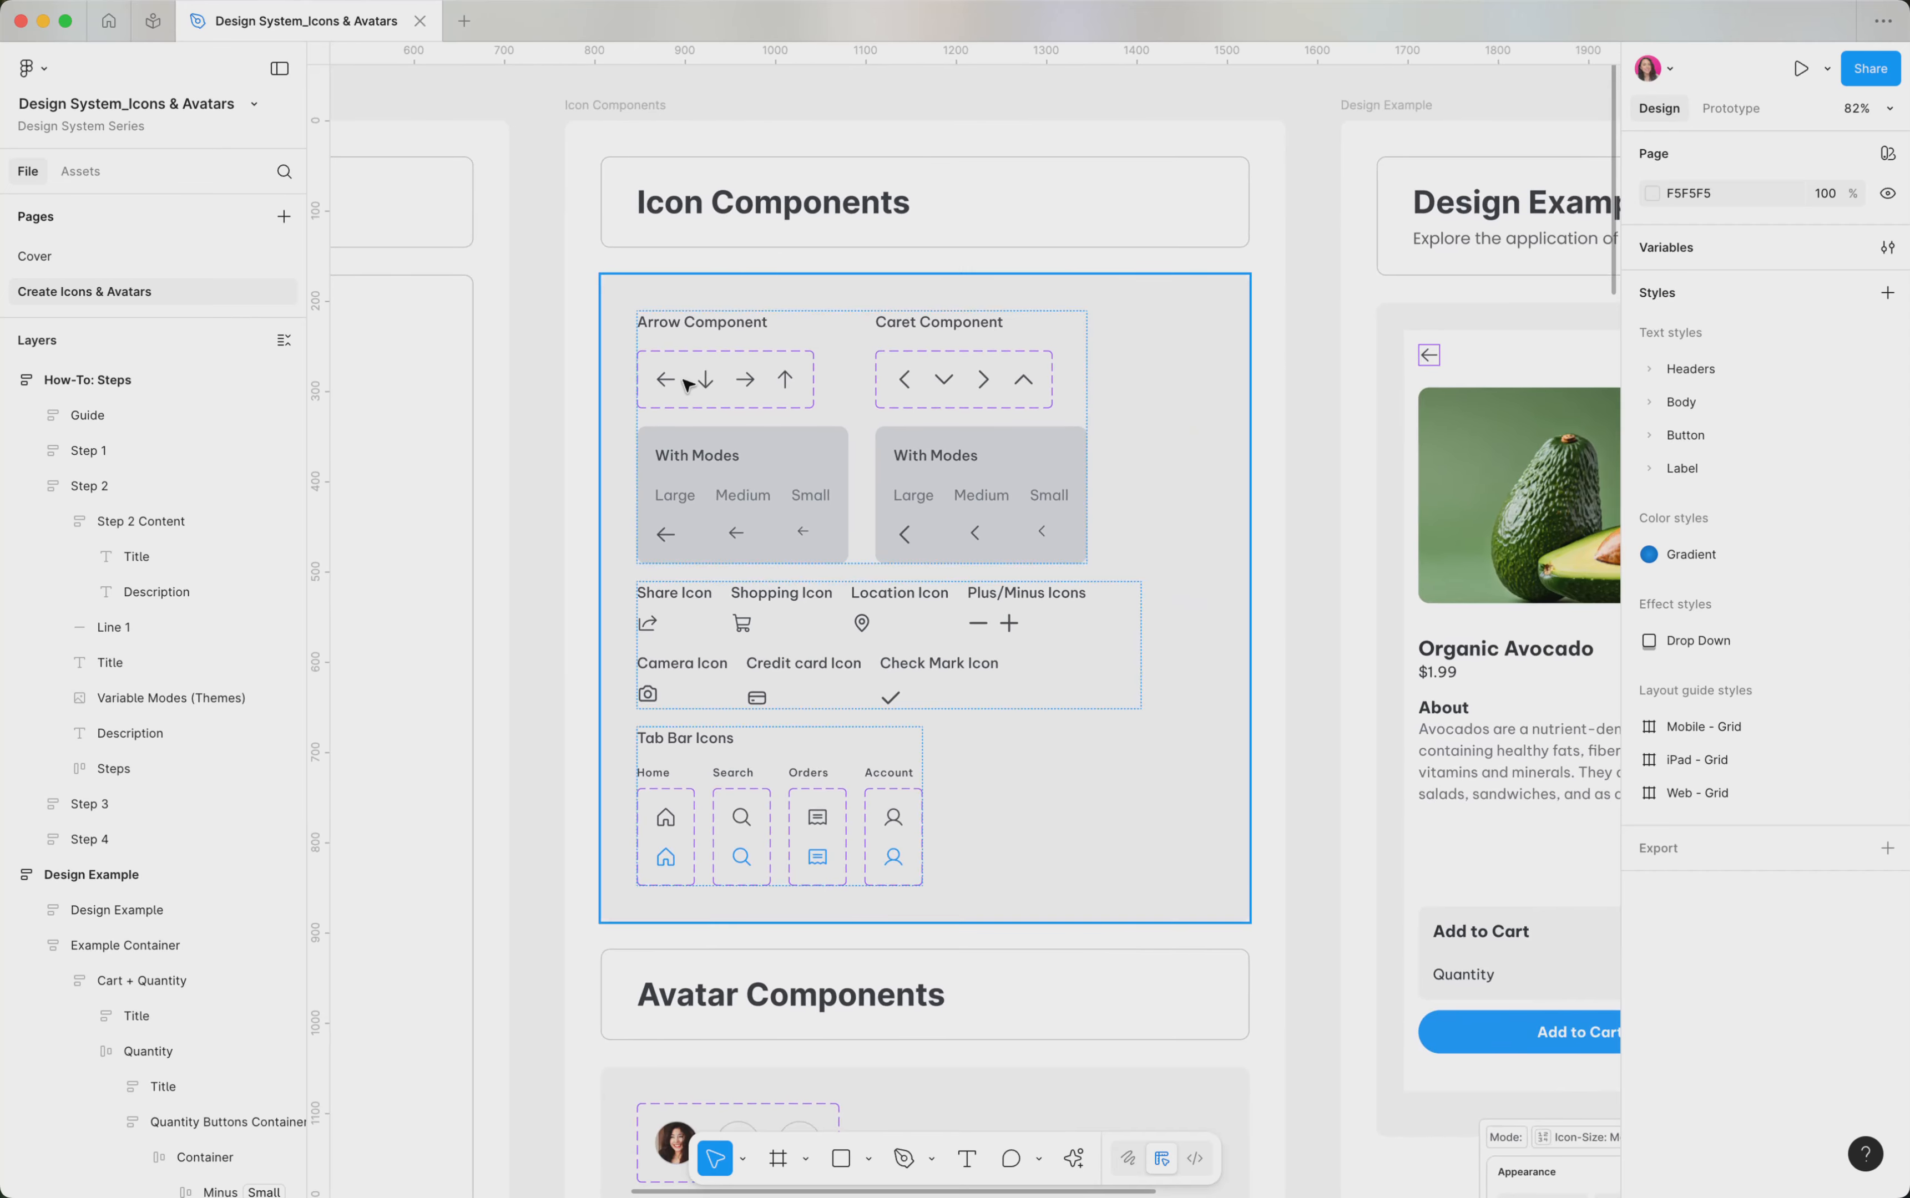
{"action": "left_click", "coordinate": [665, 381]}
{"action": "double_click", "coordinate": [666, 380]}
{"action": "double_click", "coordinate": [667, 382]}
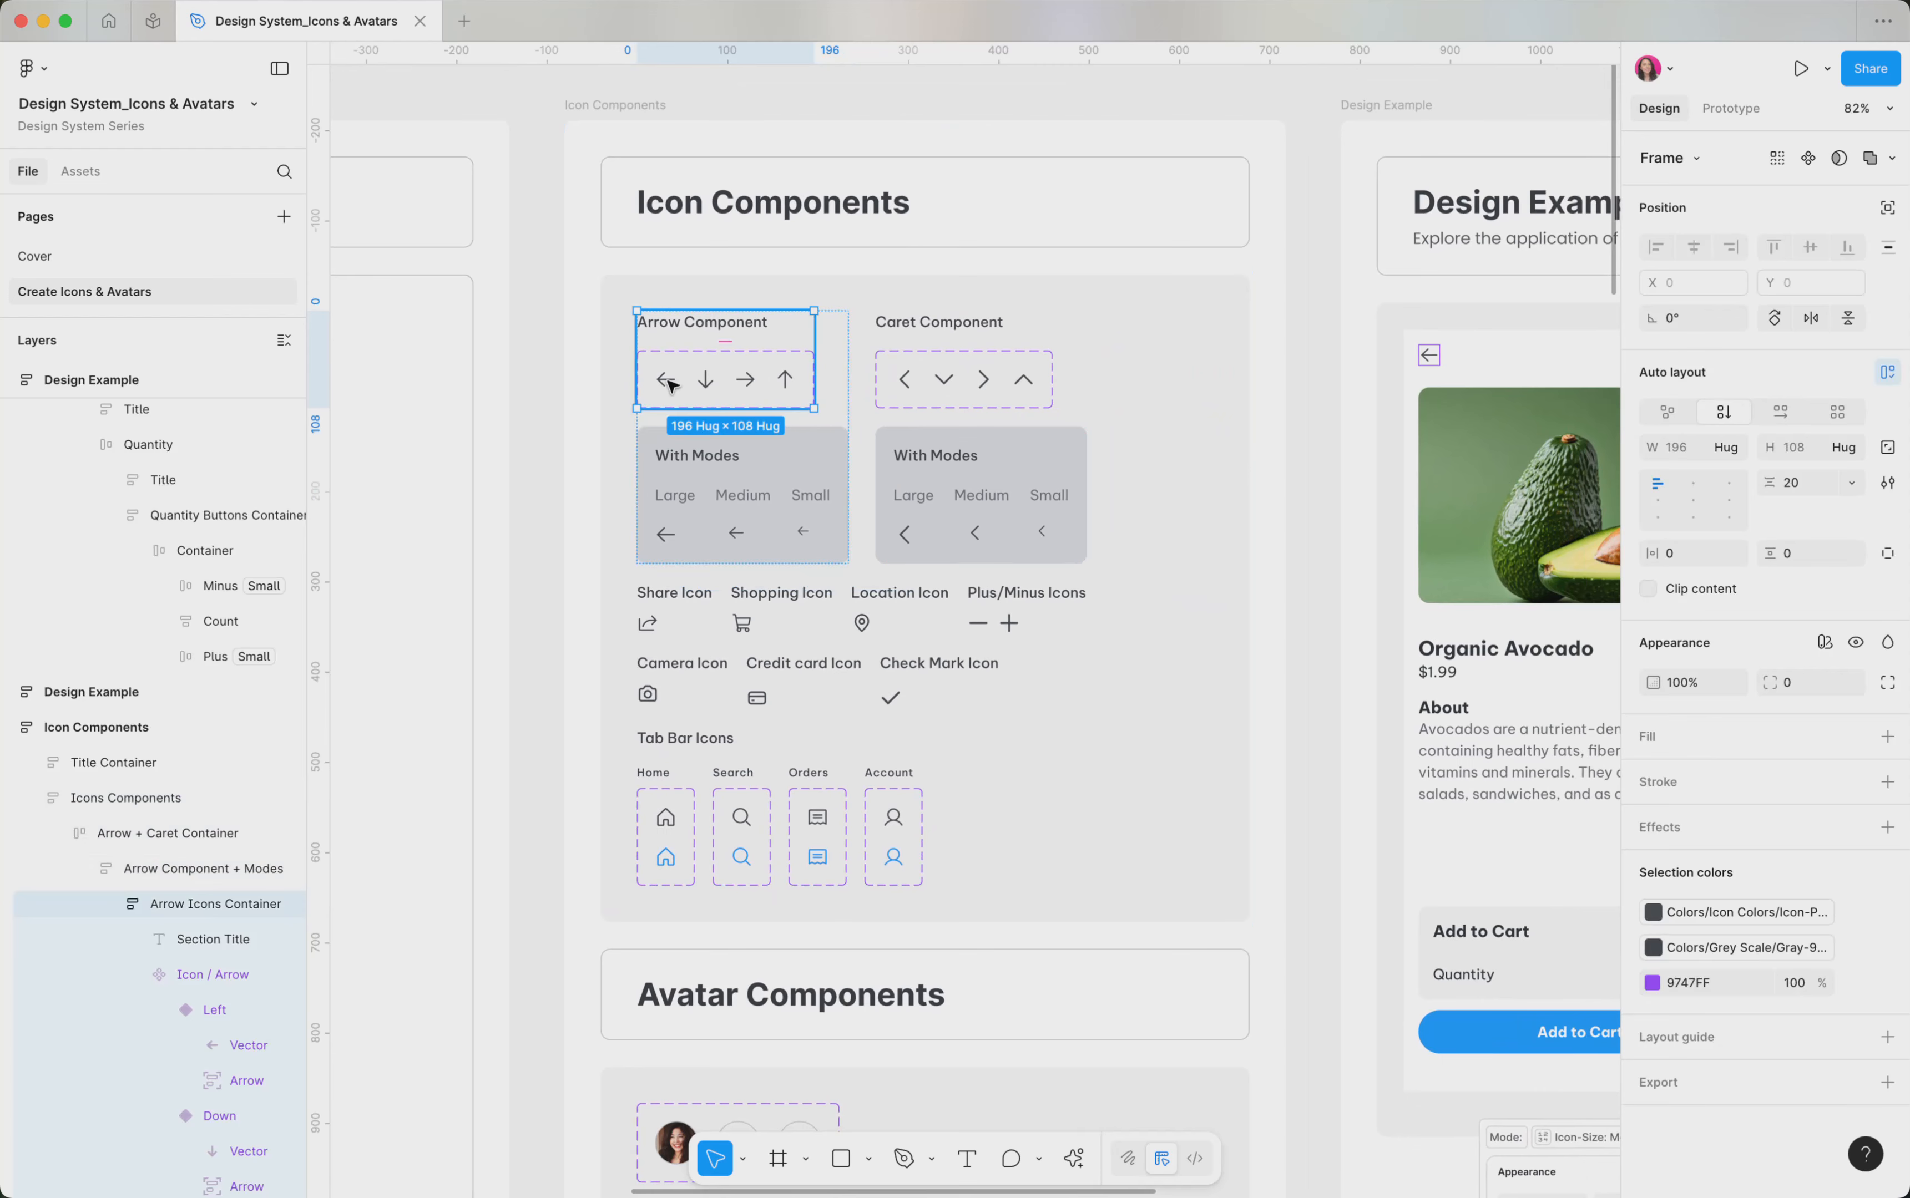
{"action": "double_click", "coordinate": [668, 384]}
{"action": "scroll", "coordinate": [668, 383], "scroll_direction": "up", "scroll_amount": 5}
{"action": "double_click", "coordinate": [670, 385]}
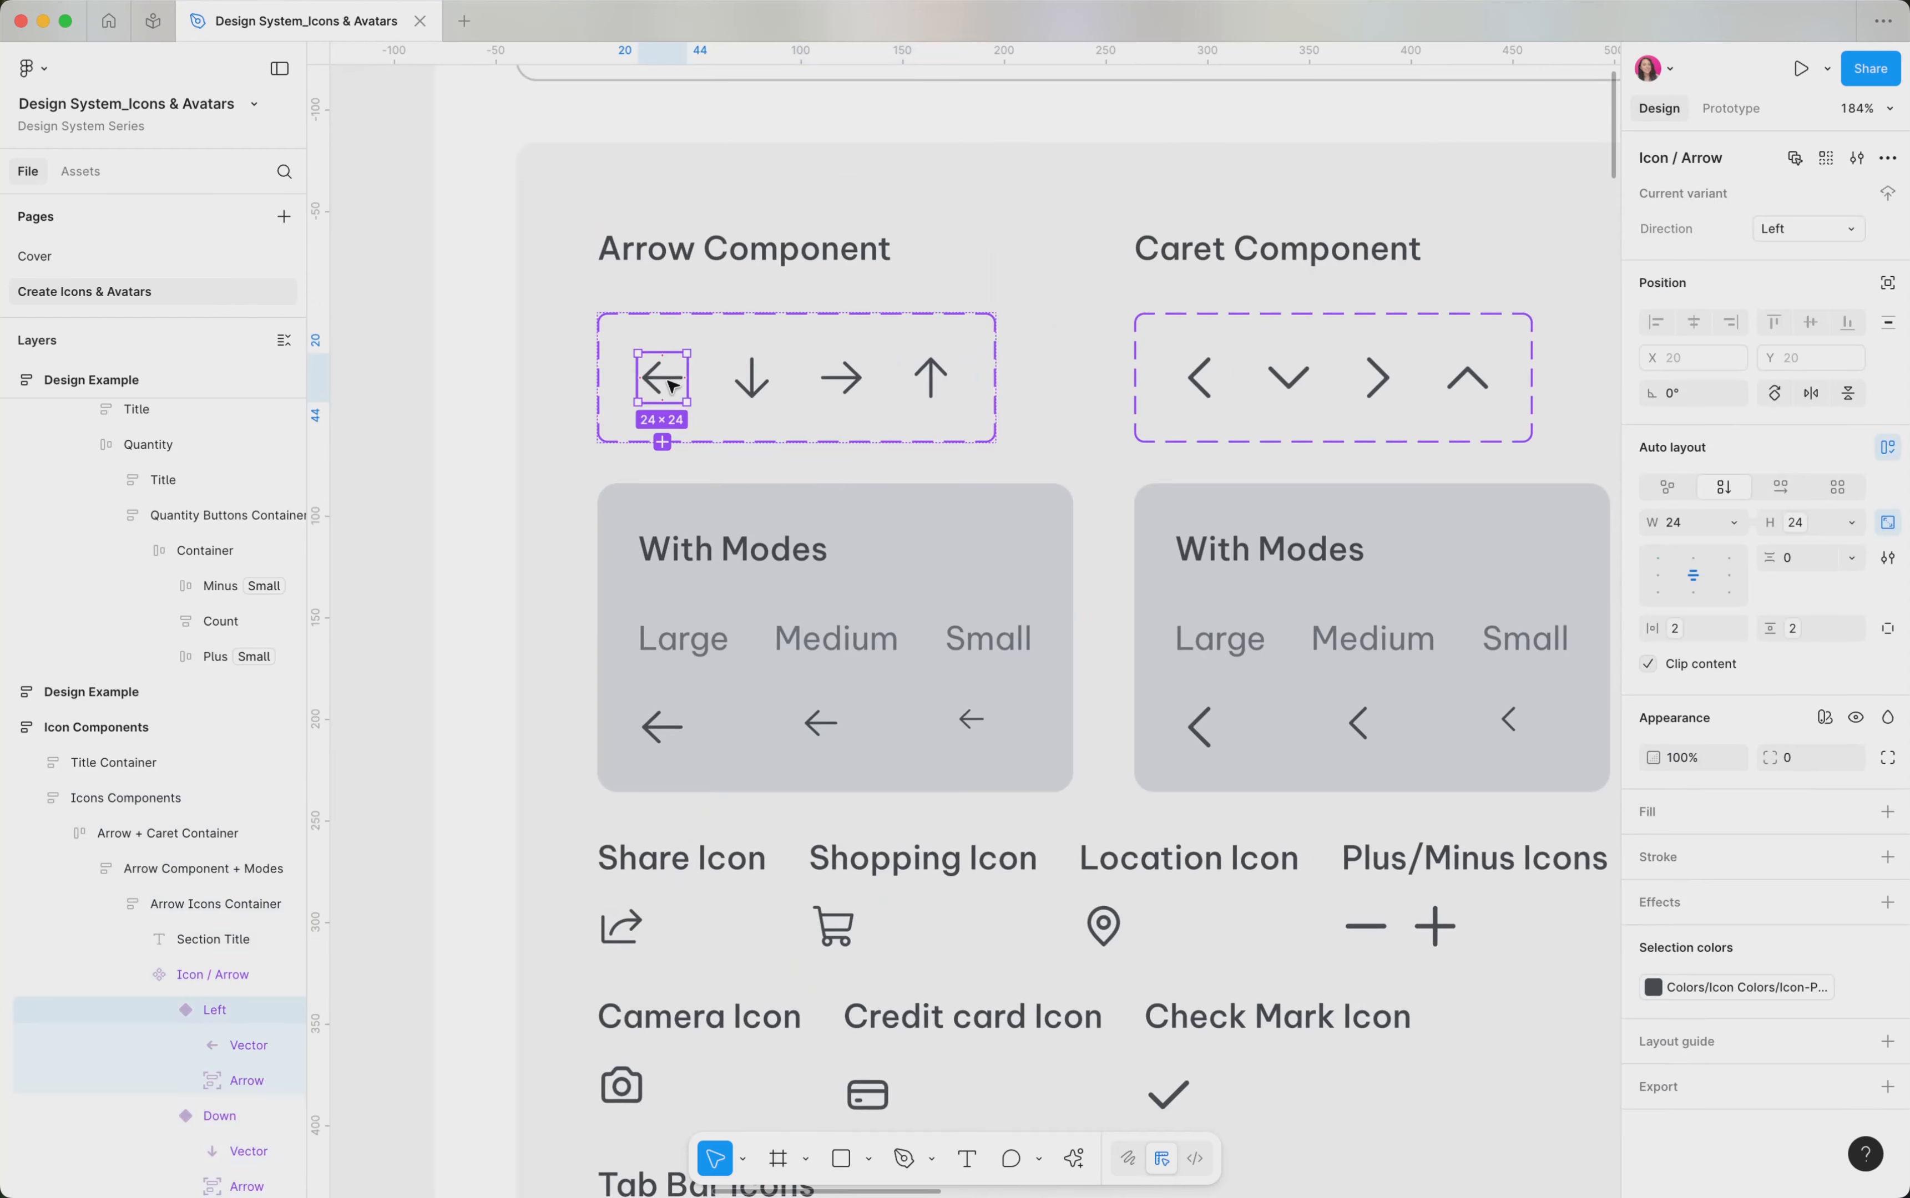
{"action": "scroll", "coordinate": [669, 386], "scroll_direction": "up", "scroll_amount": 4}
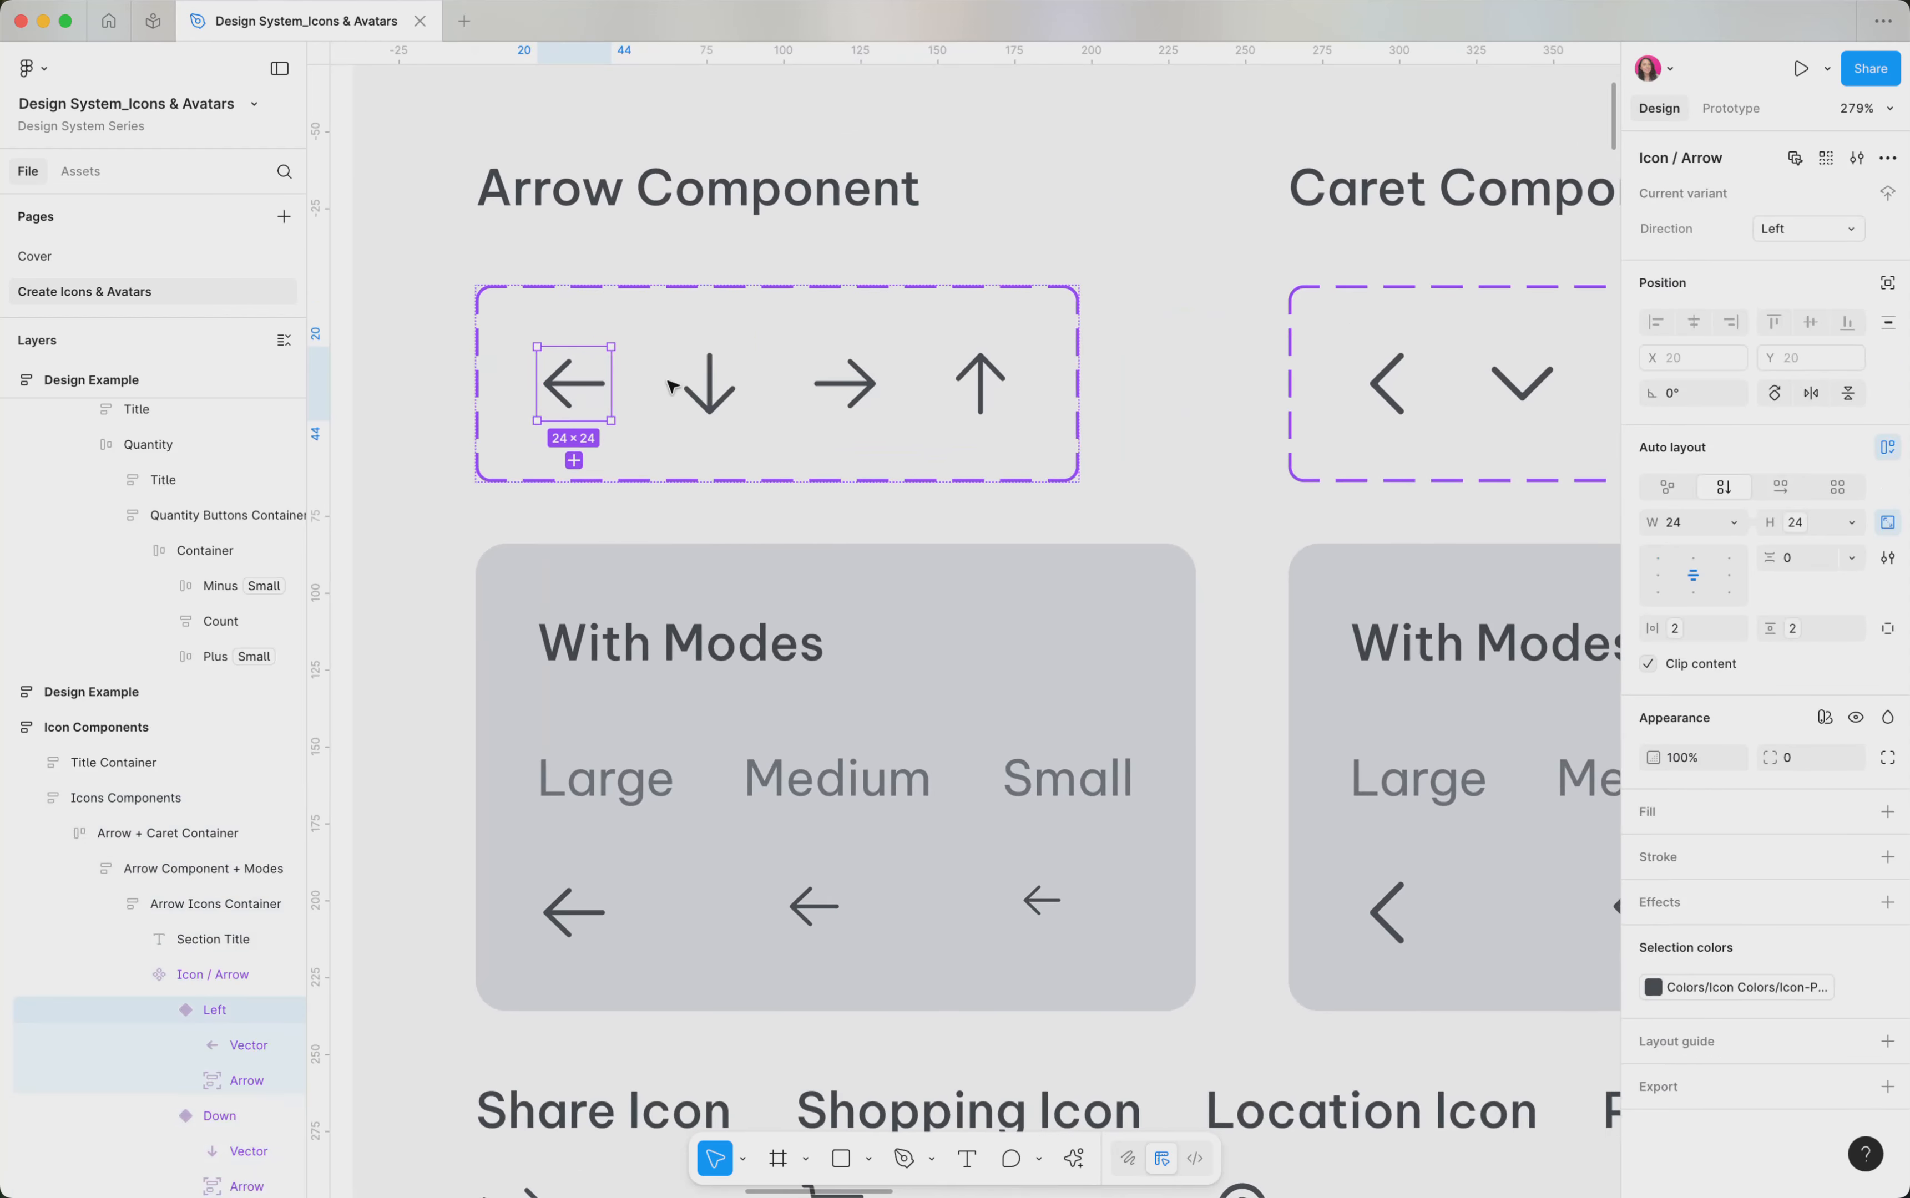
{"action": "left_click", "coordinate": [1797, 528]}
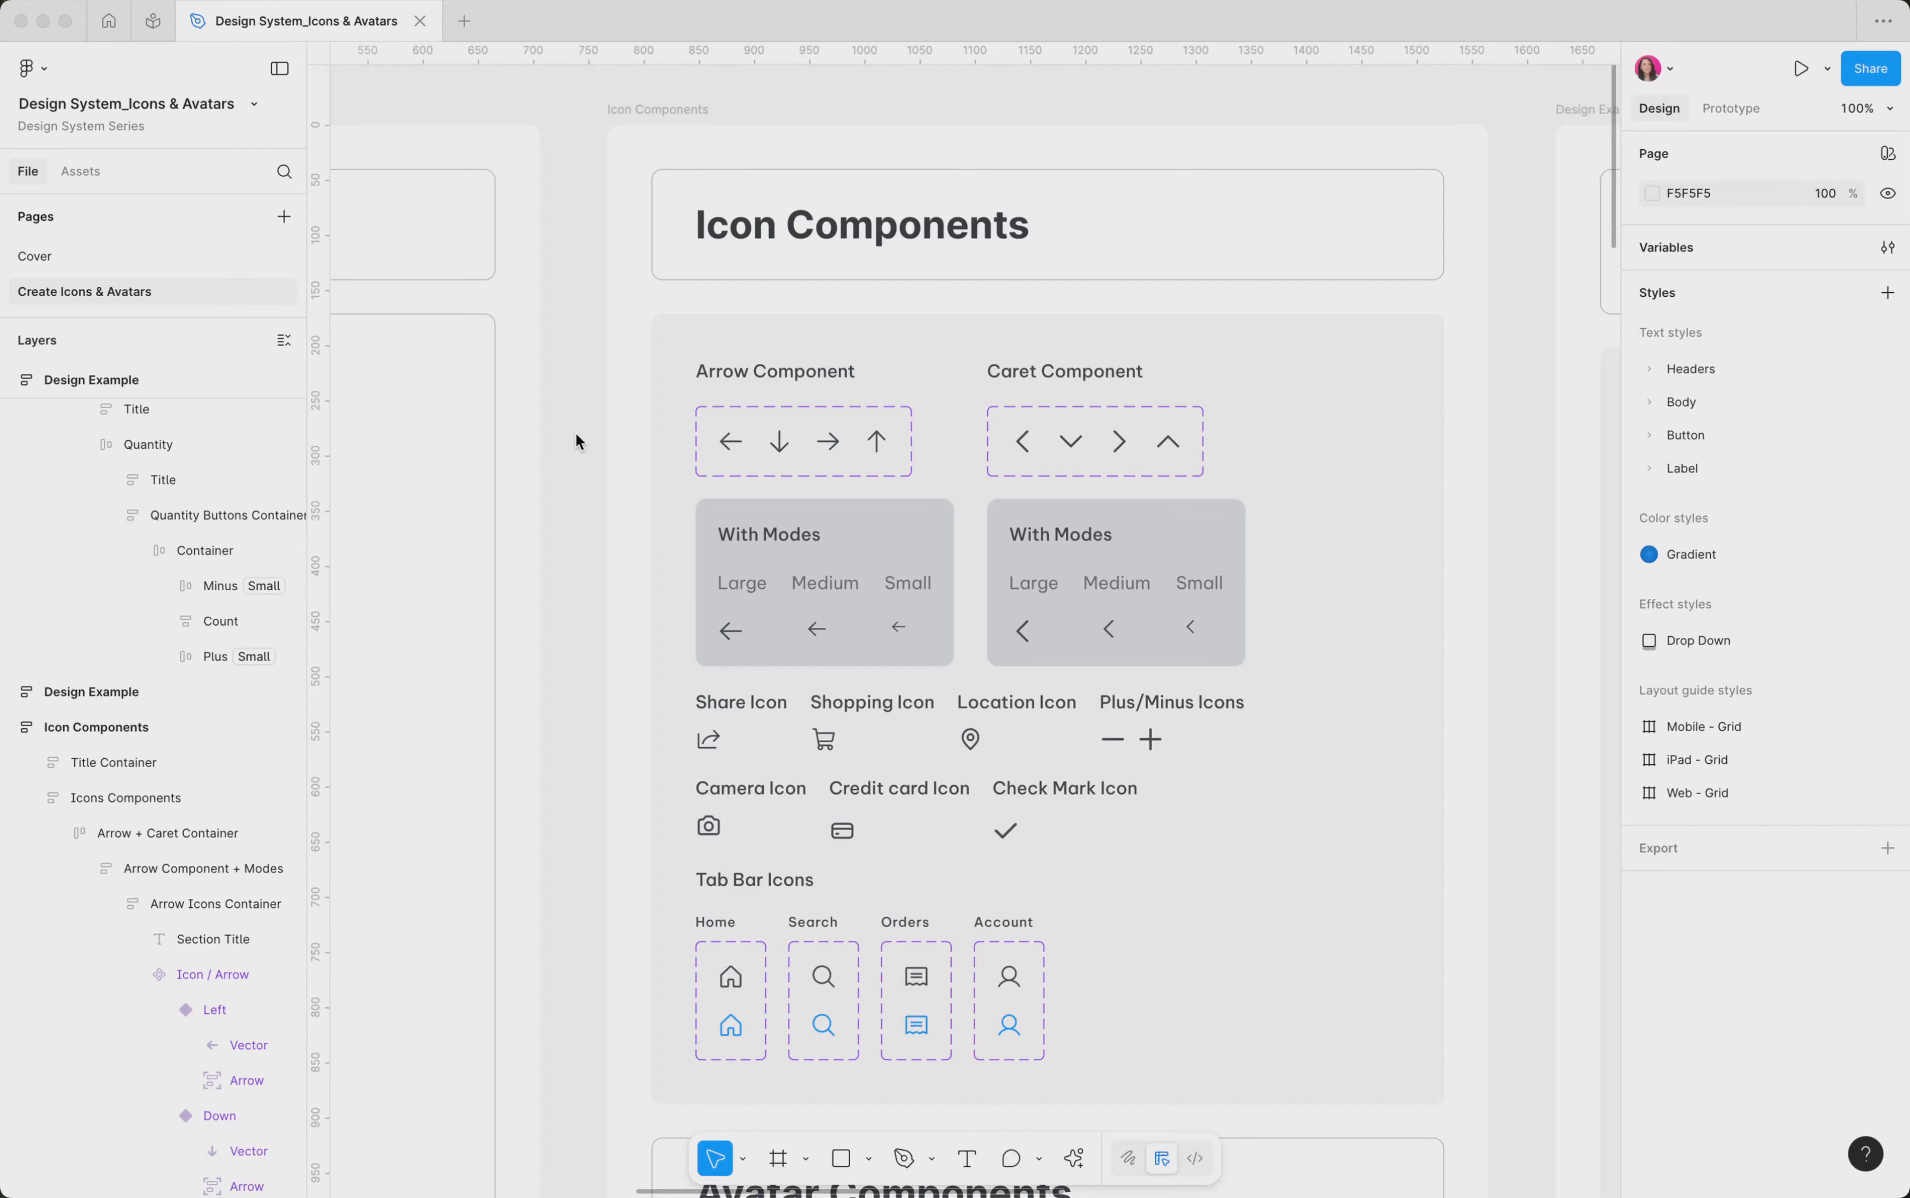
Step: View the Icon Size variable's Large, Medium and Small mode values in the Component Size collection
{"action": "left_click", "coordinate": [1663, 246]}
{"action": "left_click", "coordinate": [1663, 247]}
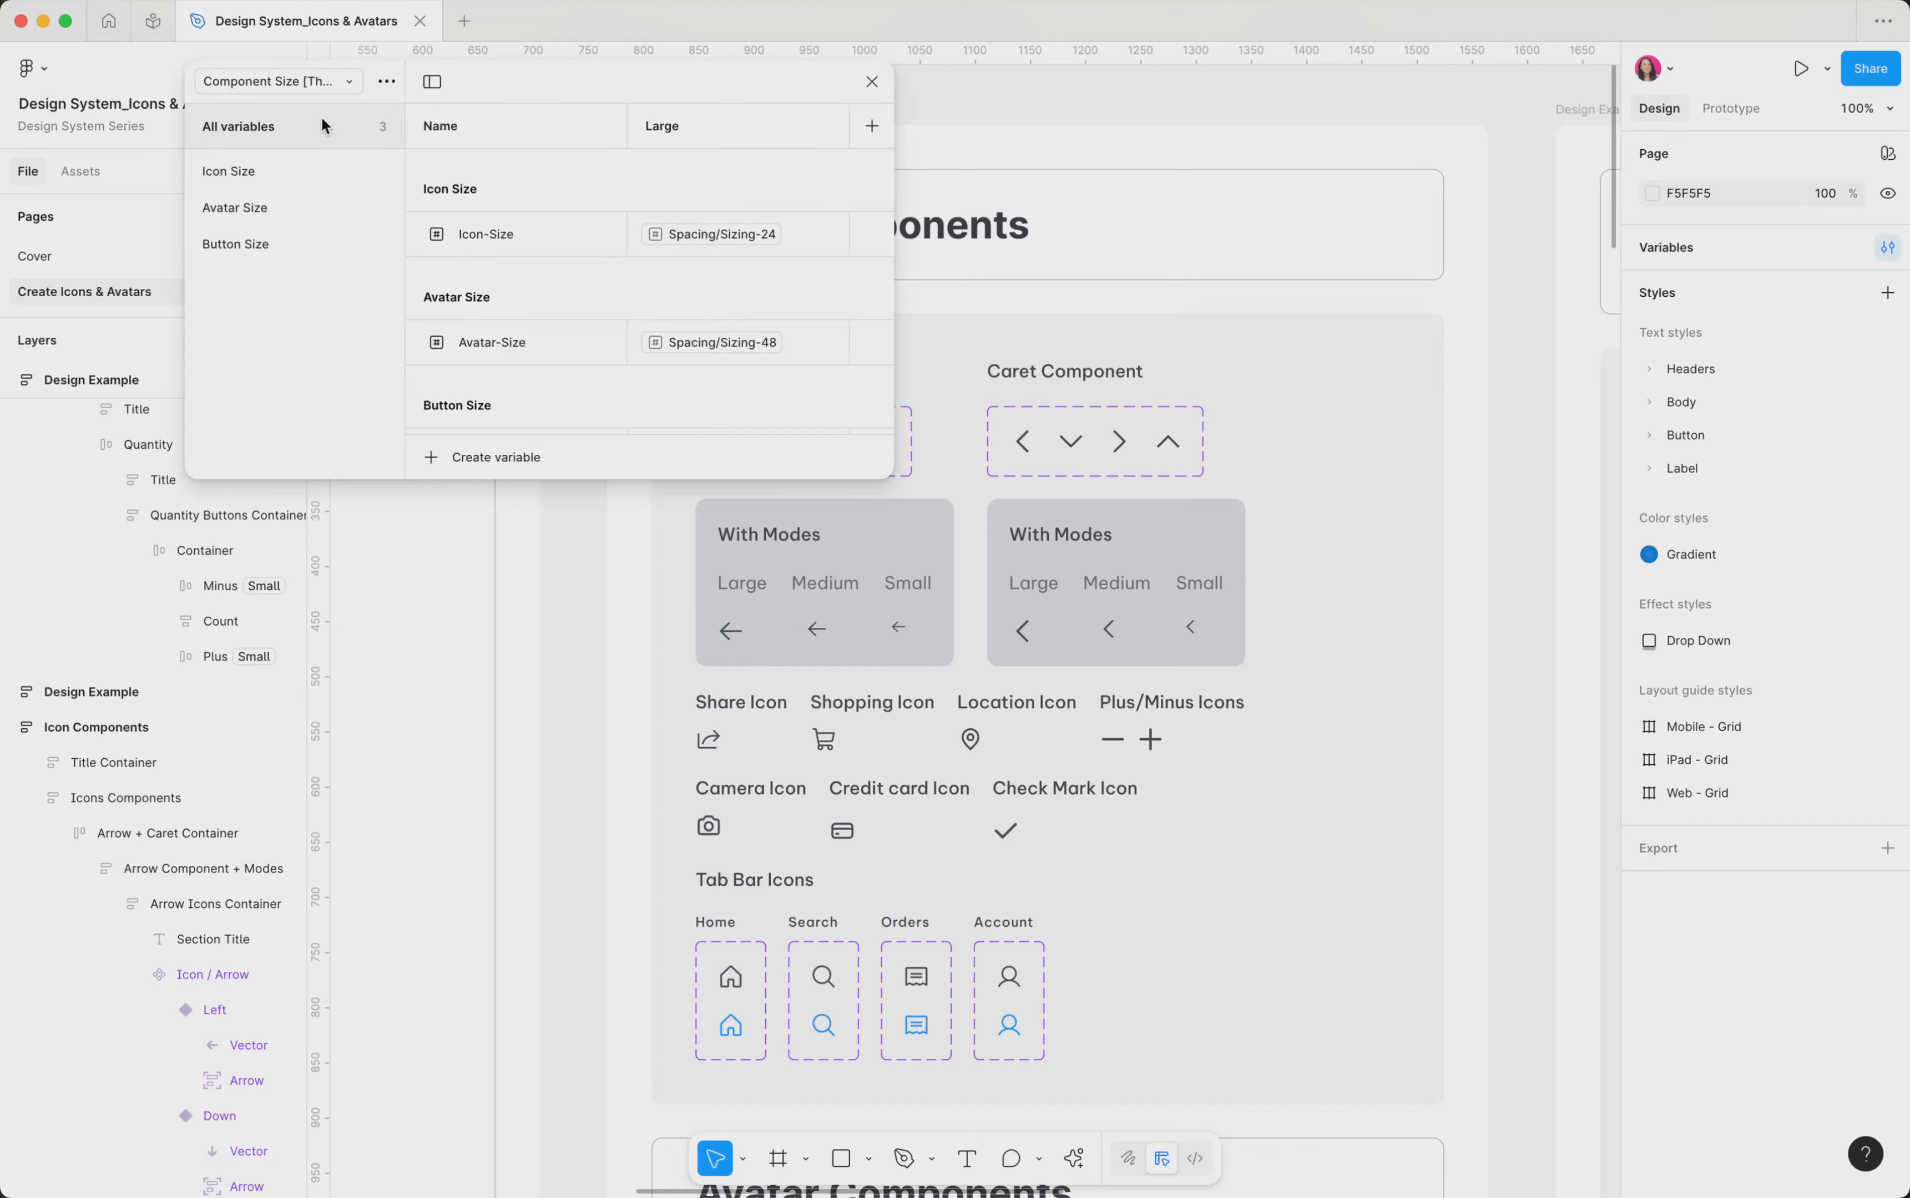
{"action": "left_click", "coordinate": [349, 83]}
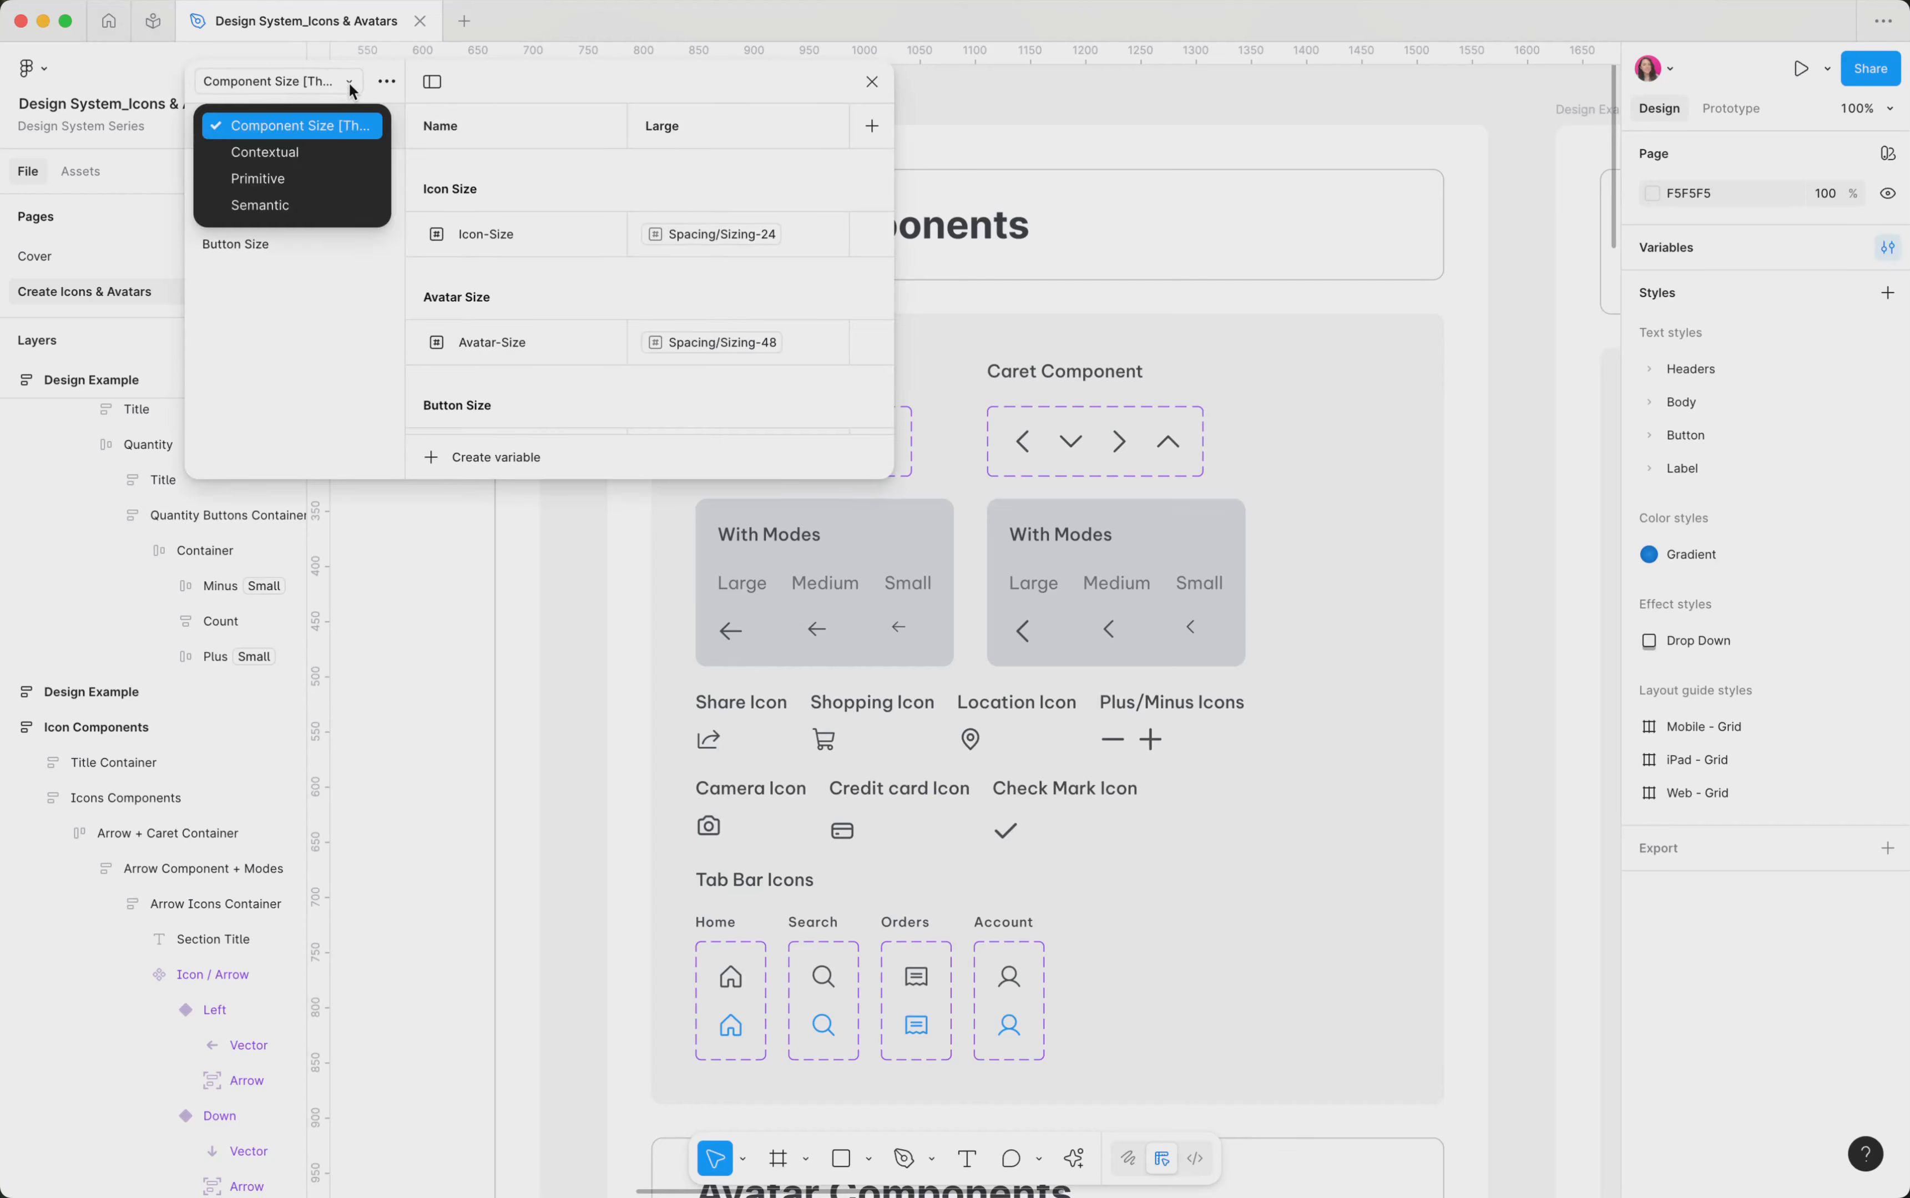
{"action": "left_click", "coordinate": [381, 95]}
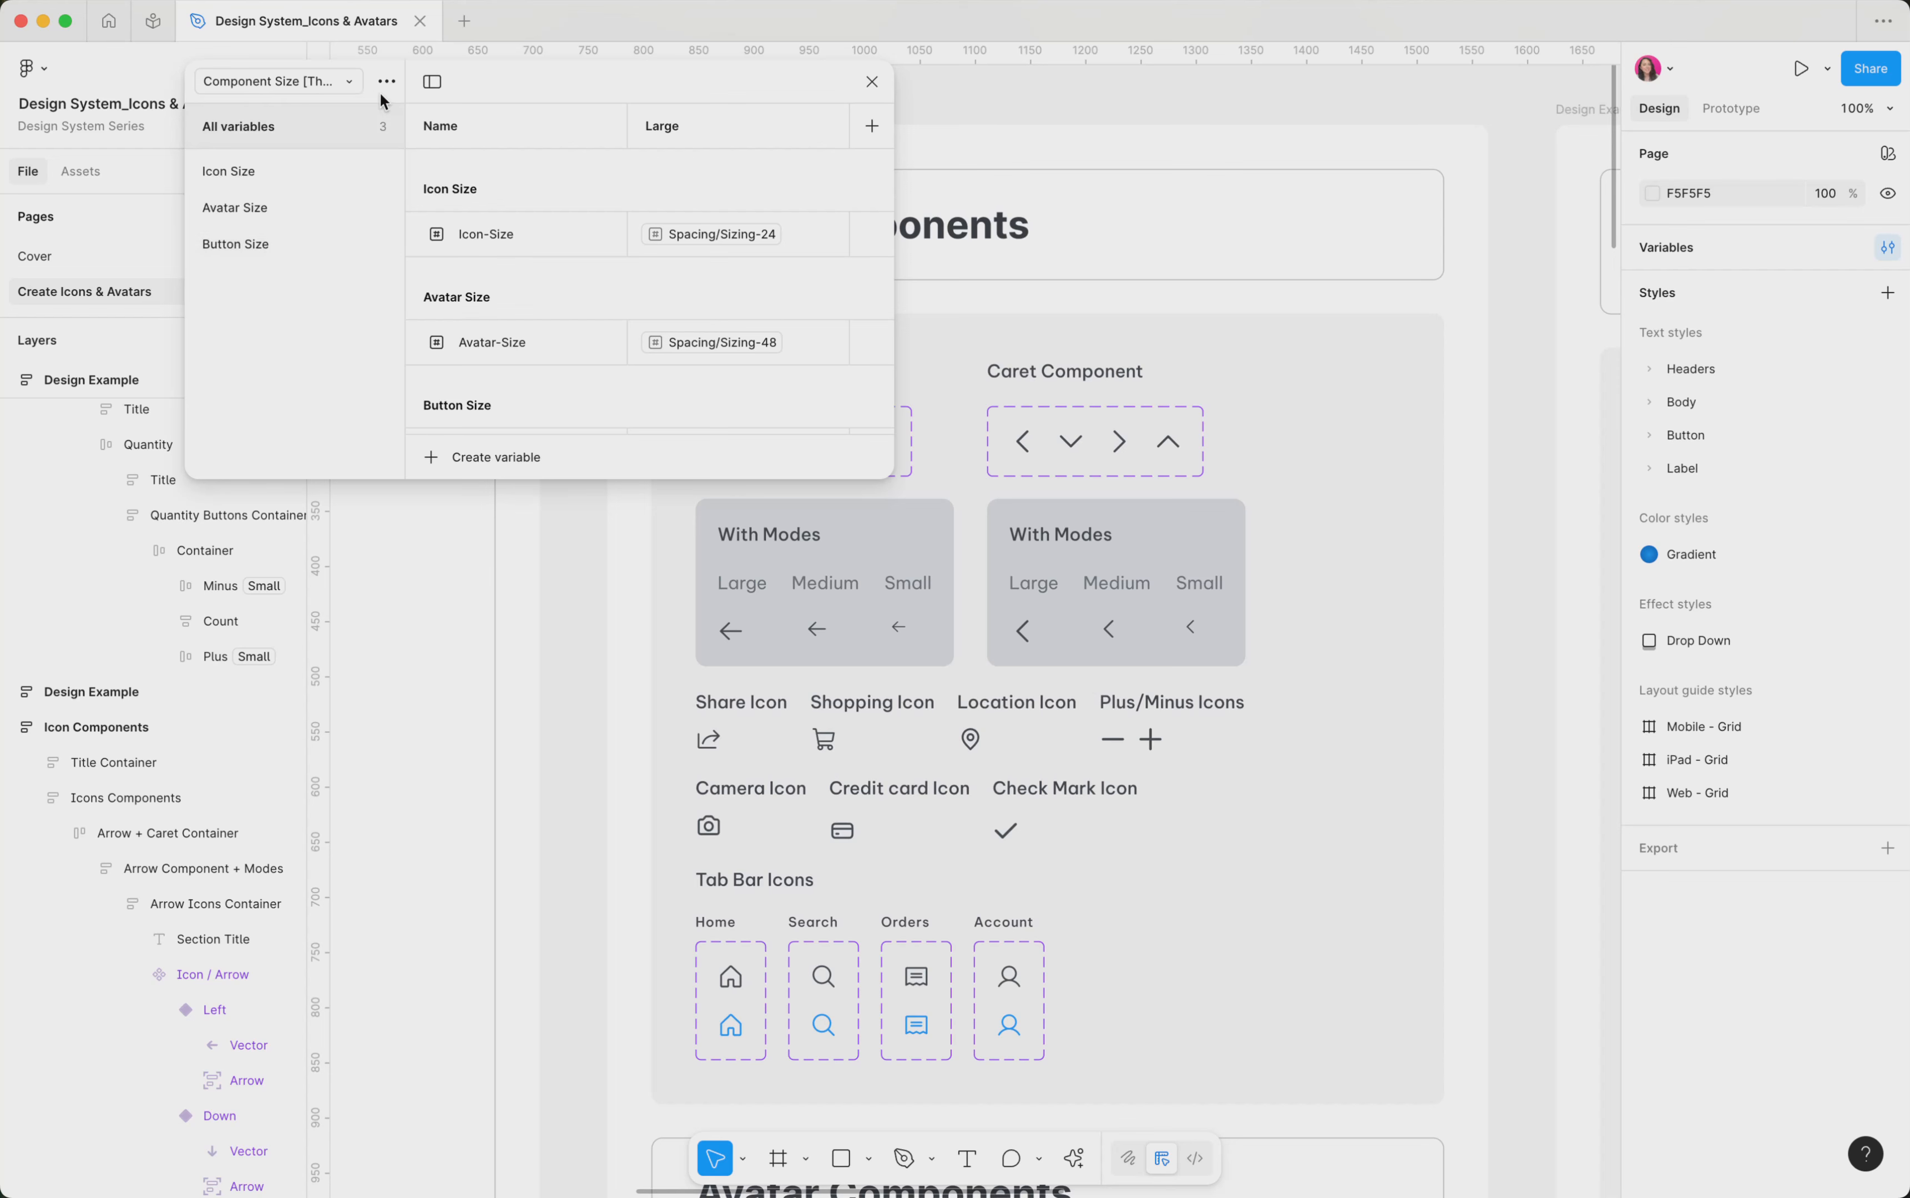
{"action": "left_click", "coordinate": [231, 171]}
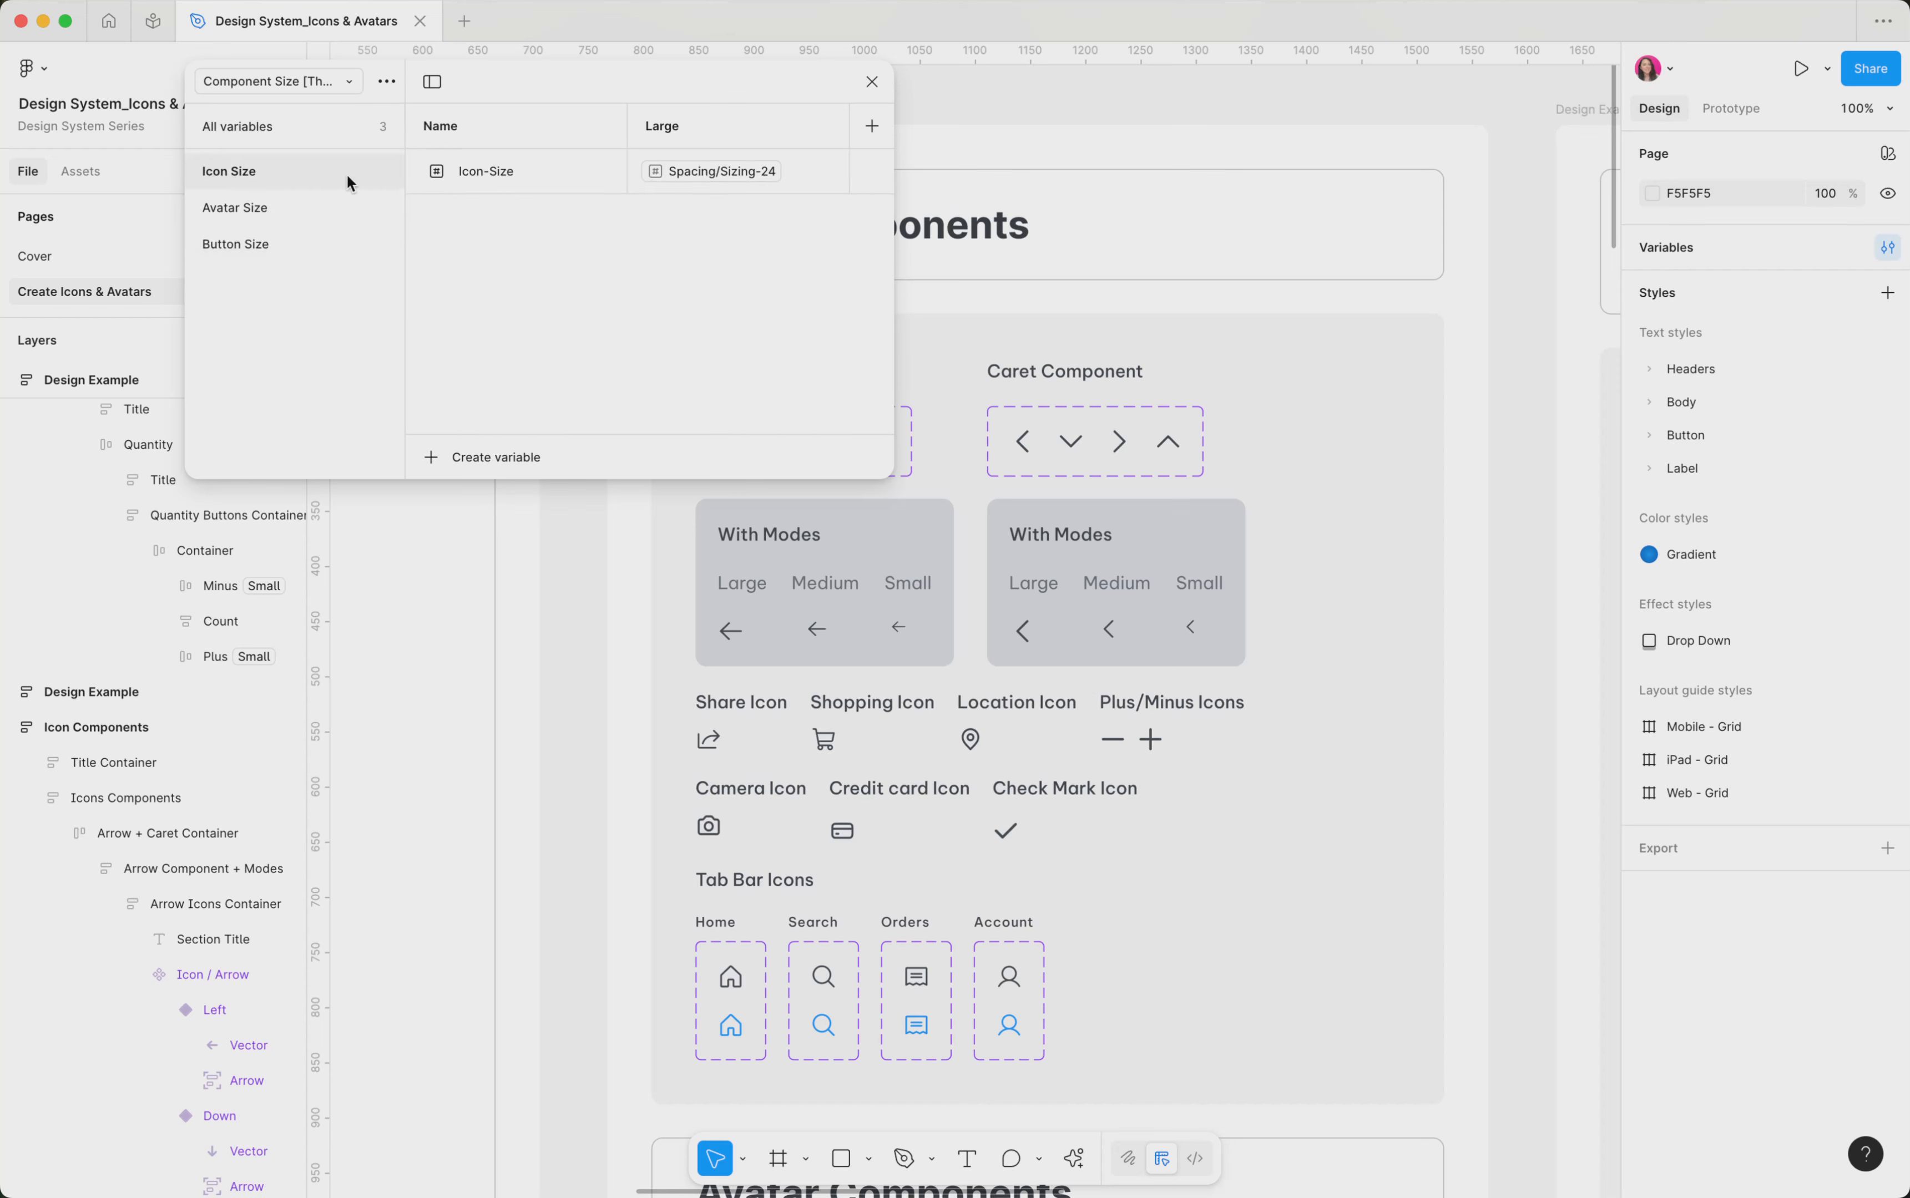
{"action": "left_click_drag", "start_coordinate": [895, 191], "coordinate": [1321, 208]}
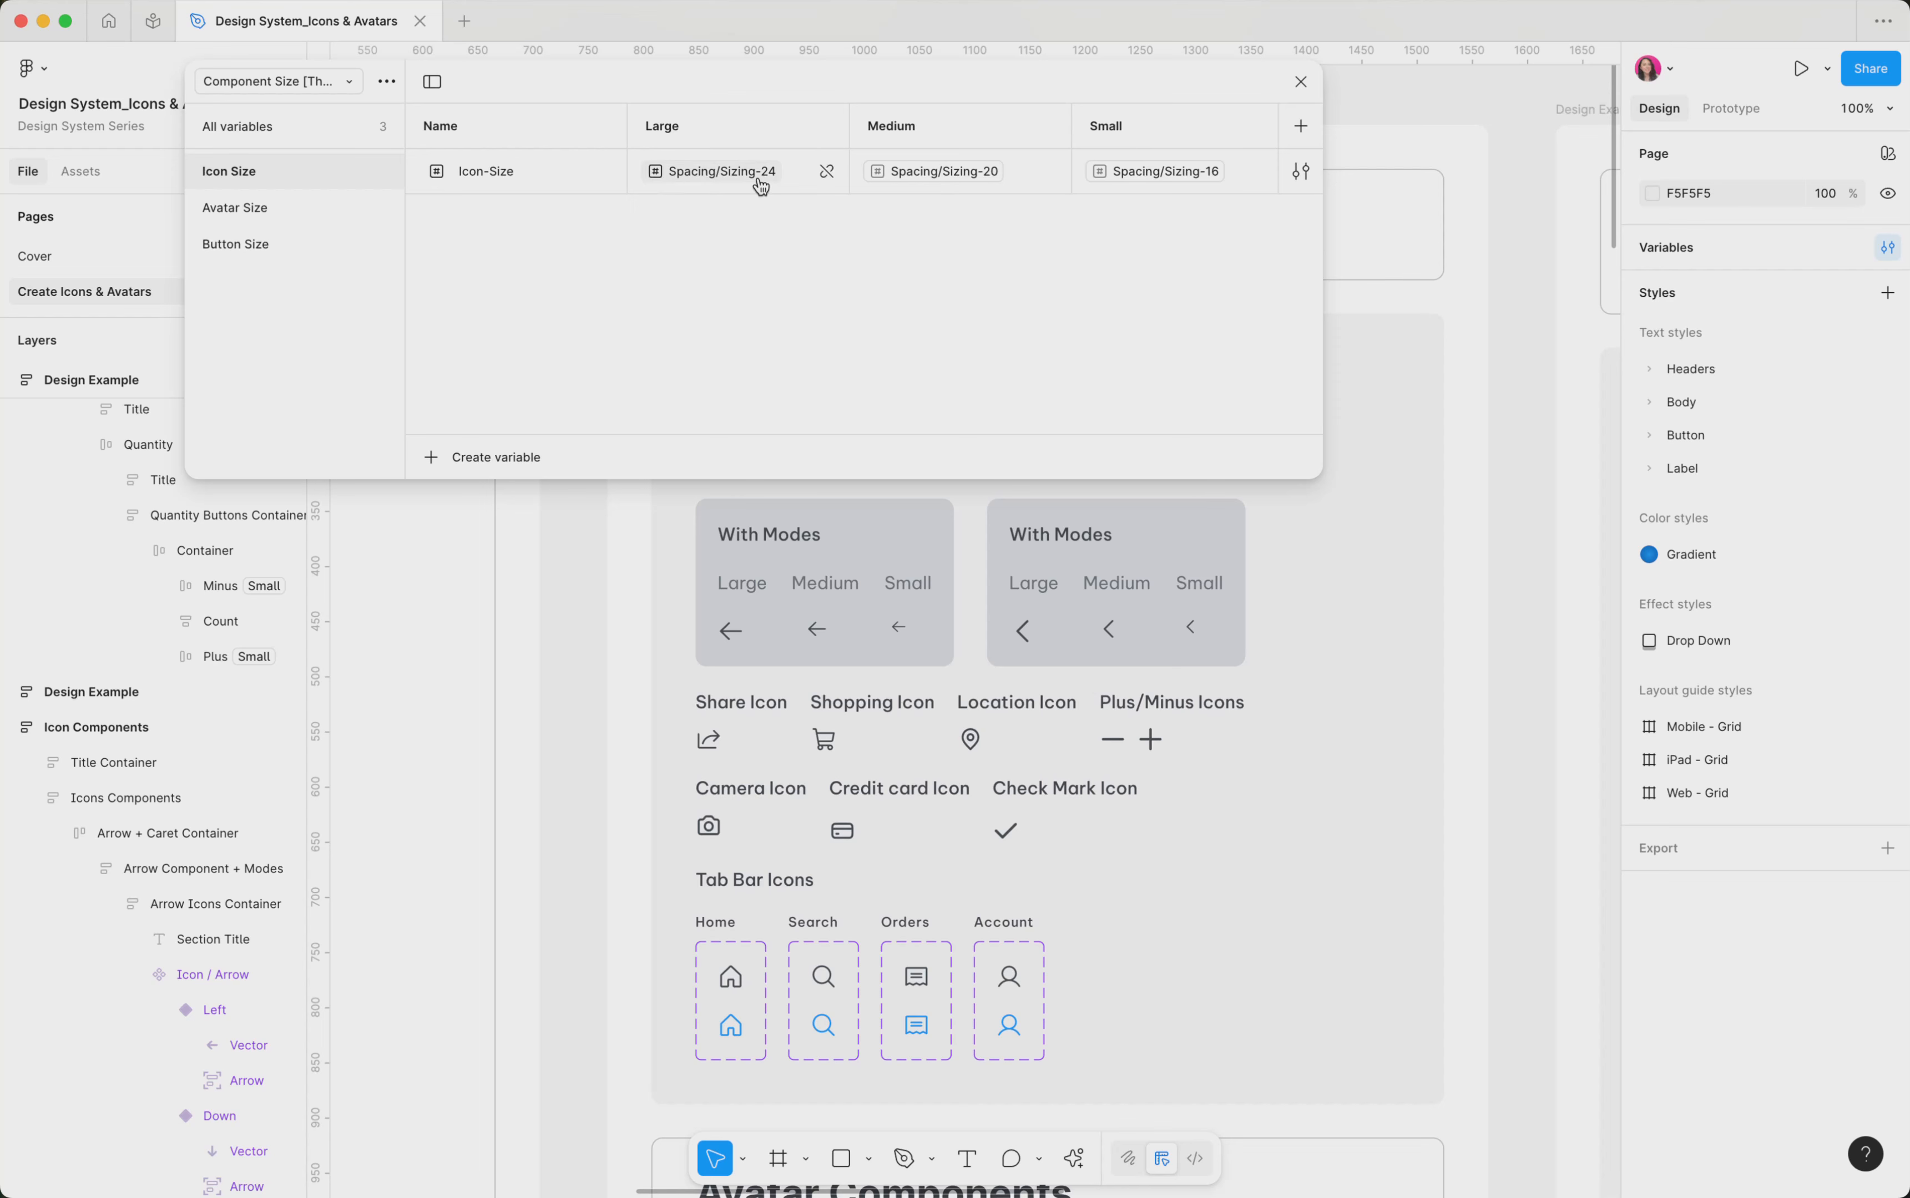
{"action": "mouse_move", "coordinate": [773, 183]}
{"action": "left_click", "coordinate": [1300, 81]}
Step: Reselect the left arrow variant and look up which size variables can be applied to its height
{"action": "left_click", "coordinate": [749, 481]}
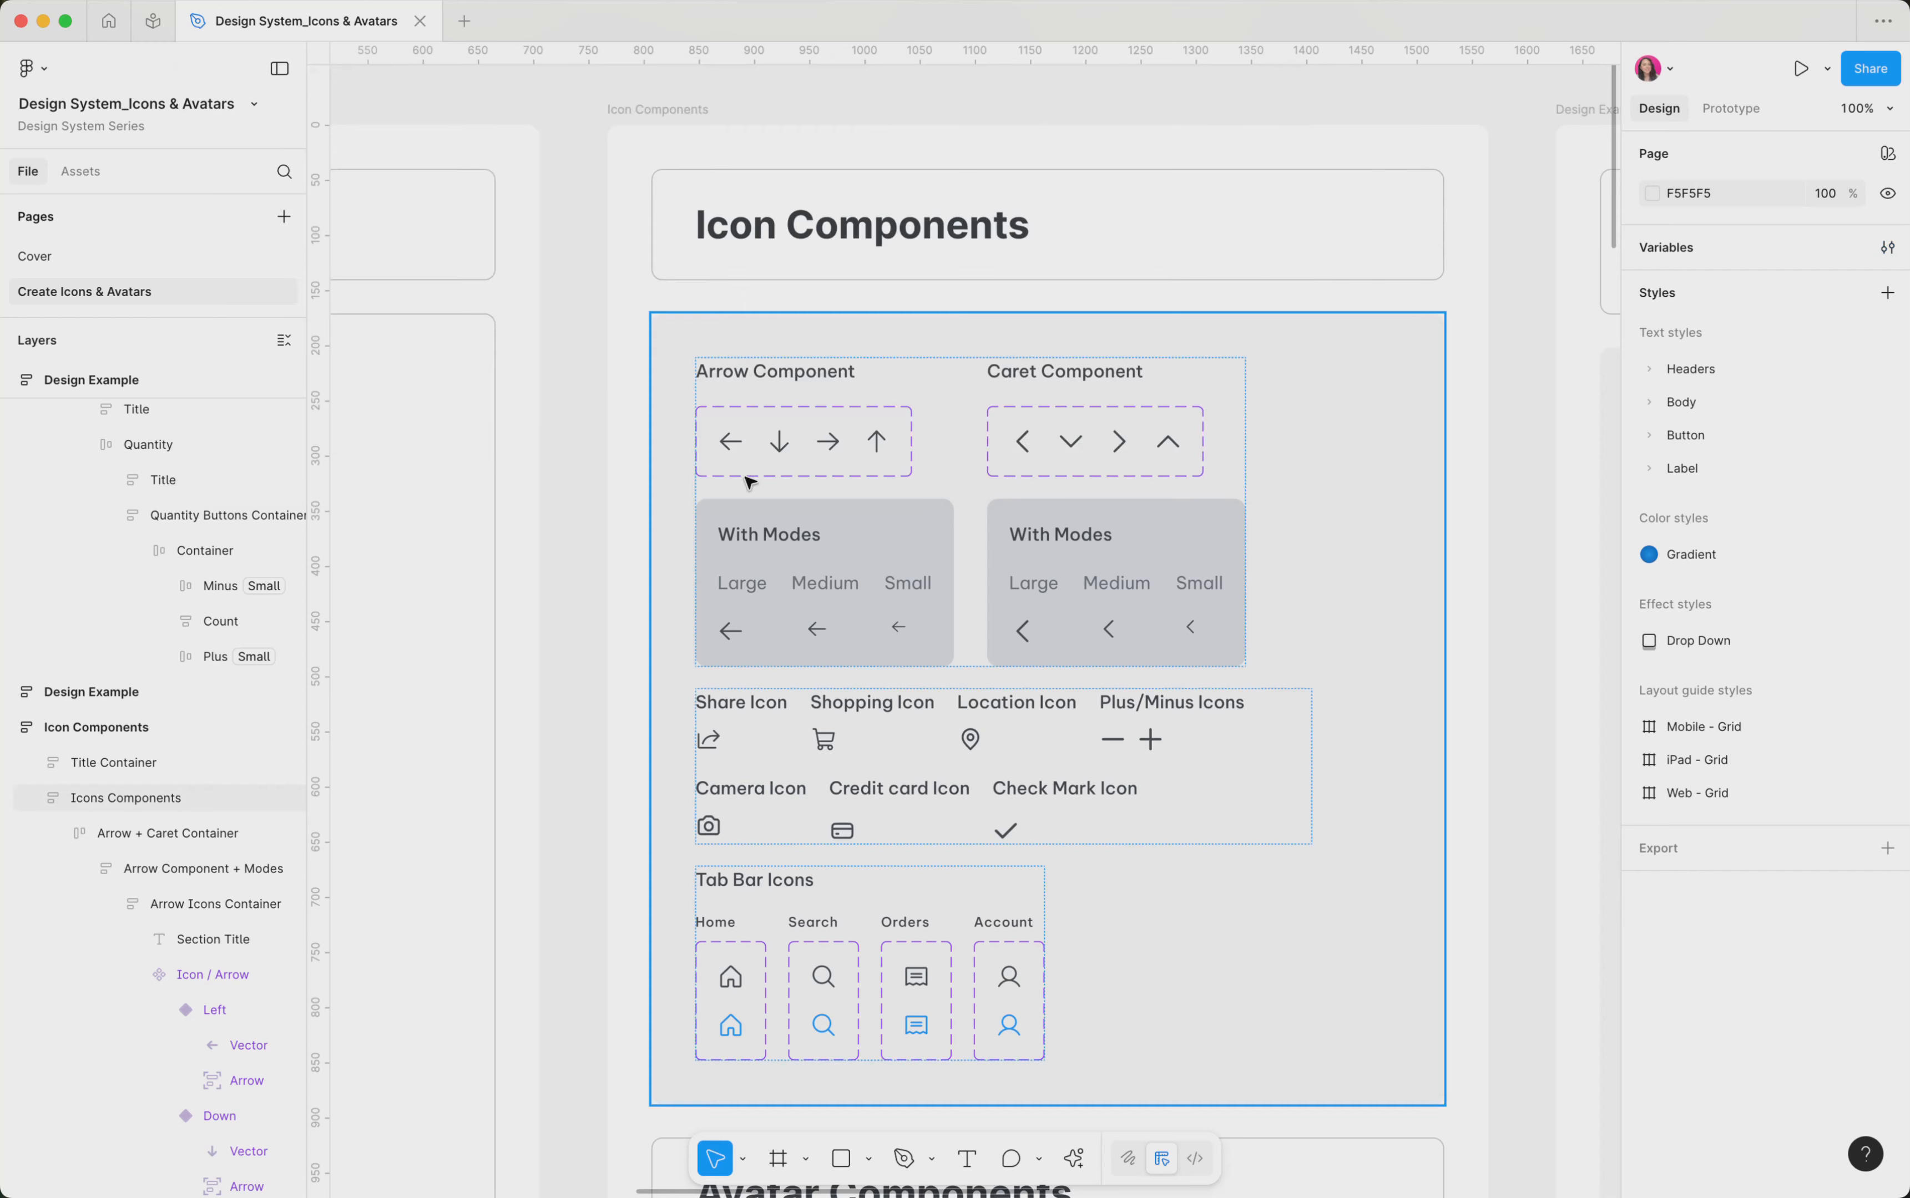
{"action": "left_click", "coordinate": [731, 447]}
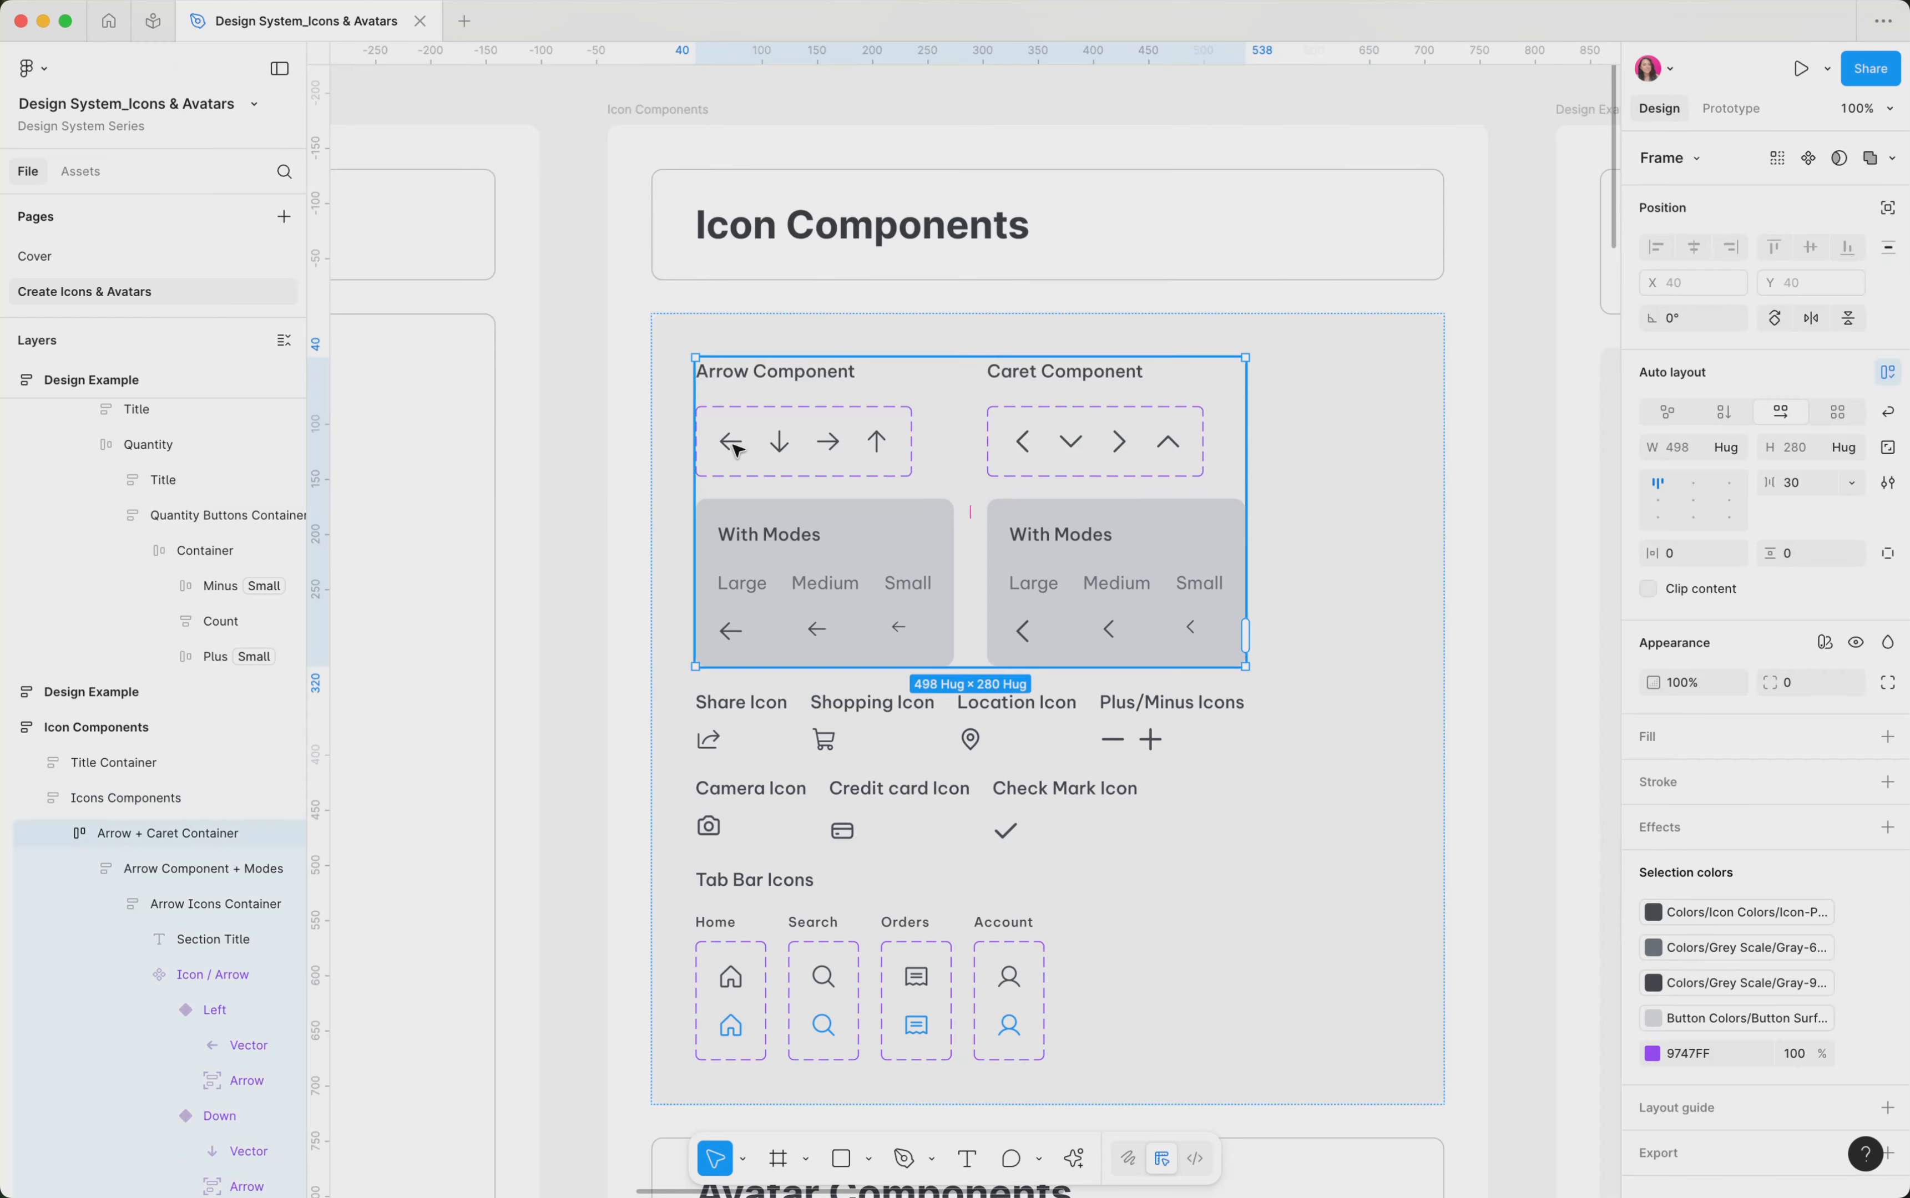
{"action": "left_click", "coordinate": [731, 446], "text": "super"}
{"action": "scroll", "coordinate": [731, 446], "scroll_direction": "up", "scroll_amount": 5}
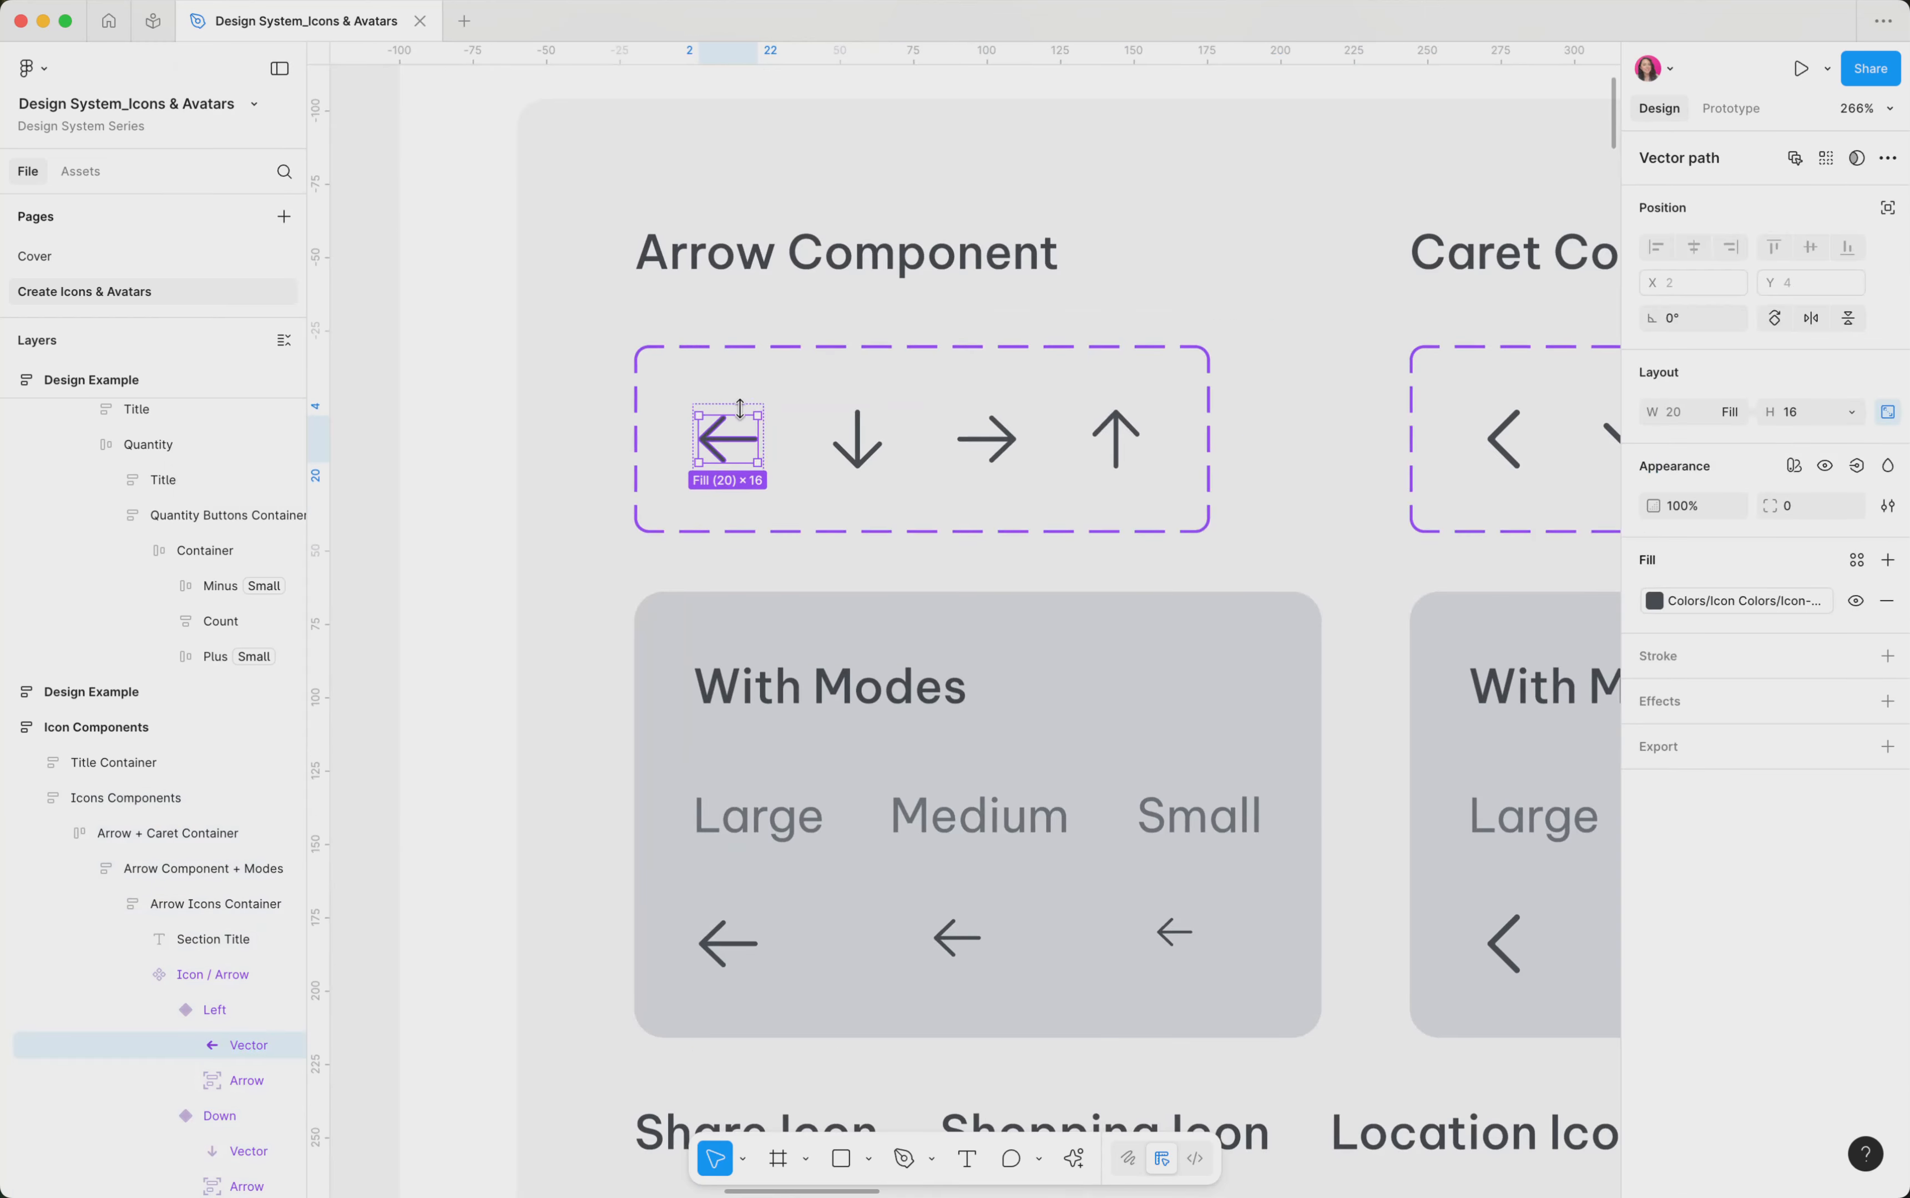
{"action": "left_click", "coordinate": [745, 403]}
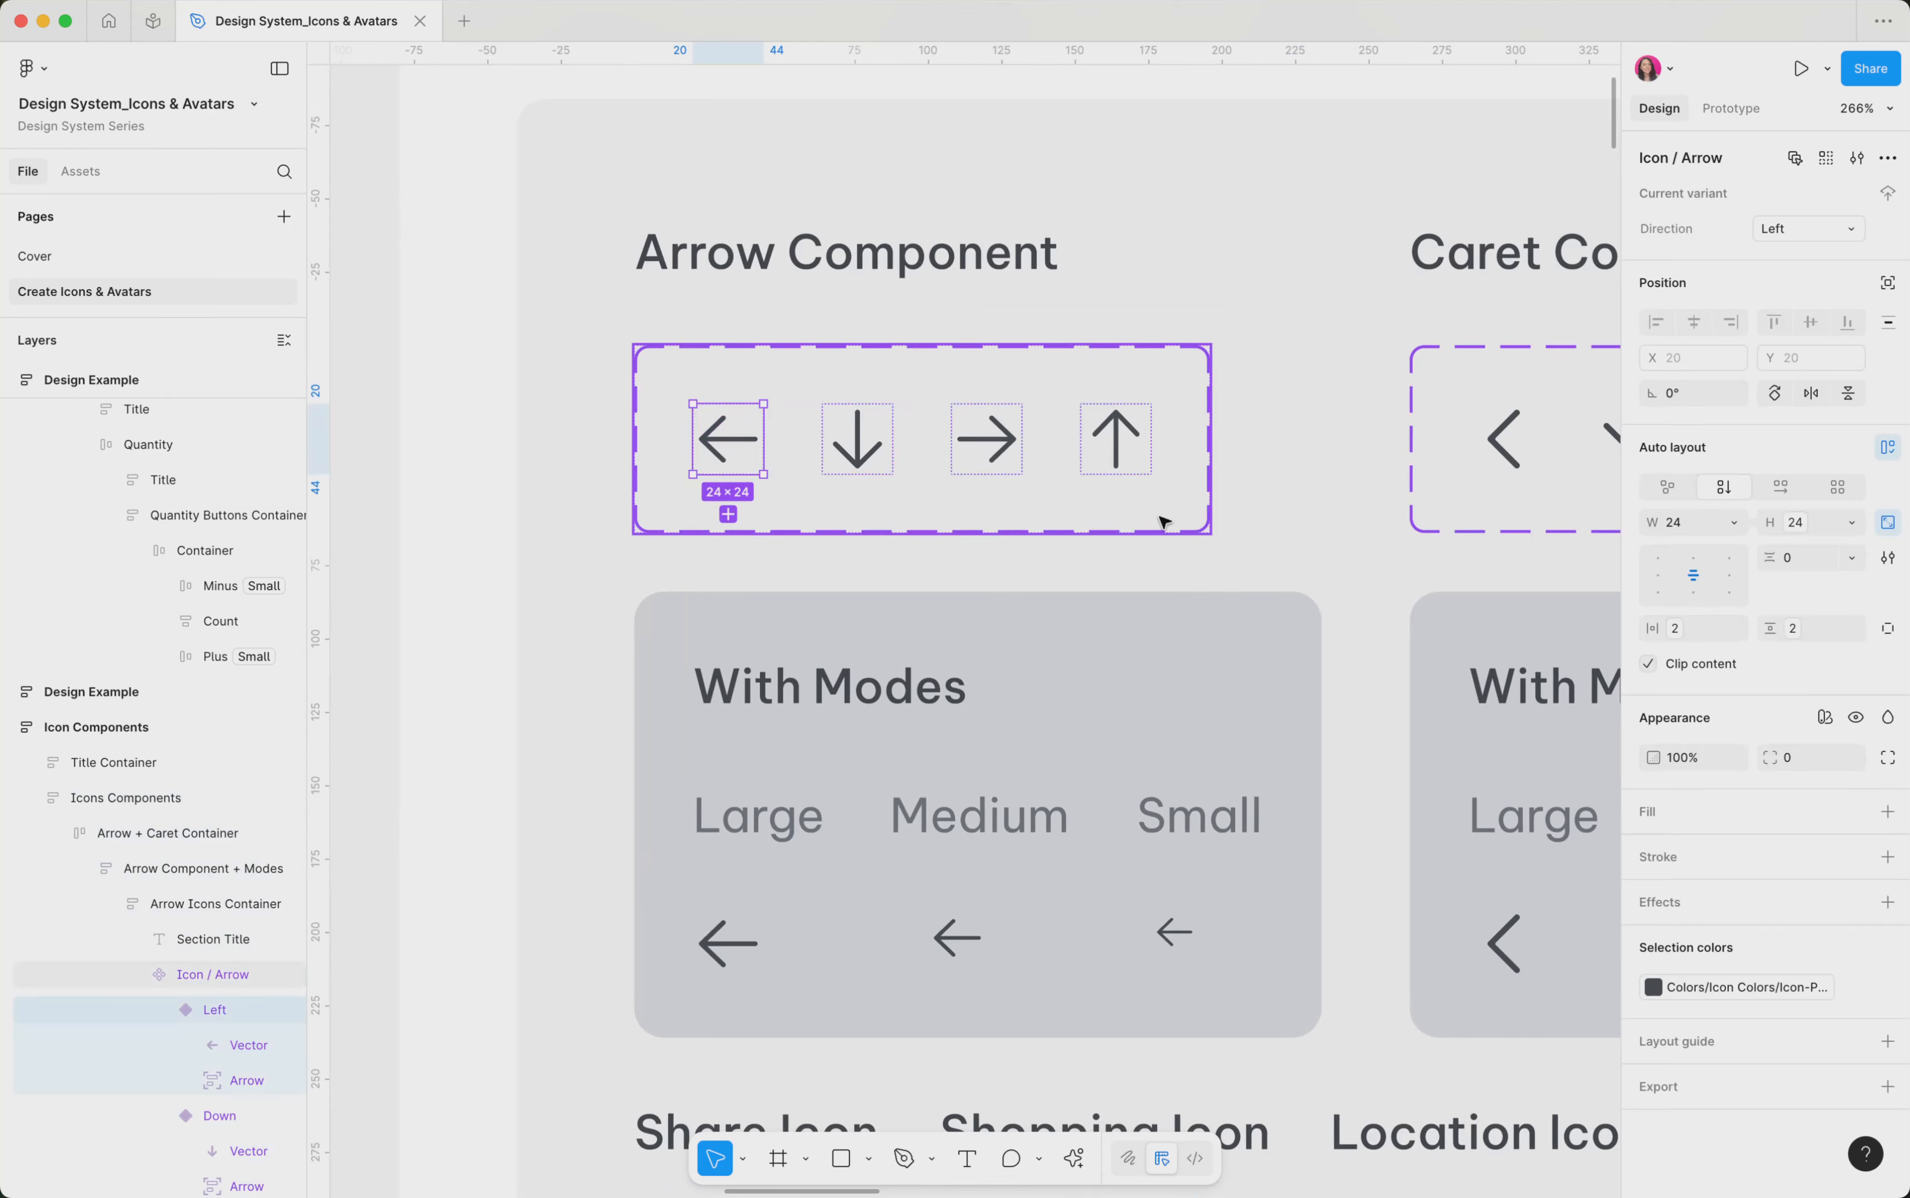
{"action": "left_click", "coordinate": [1799, 534]}
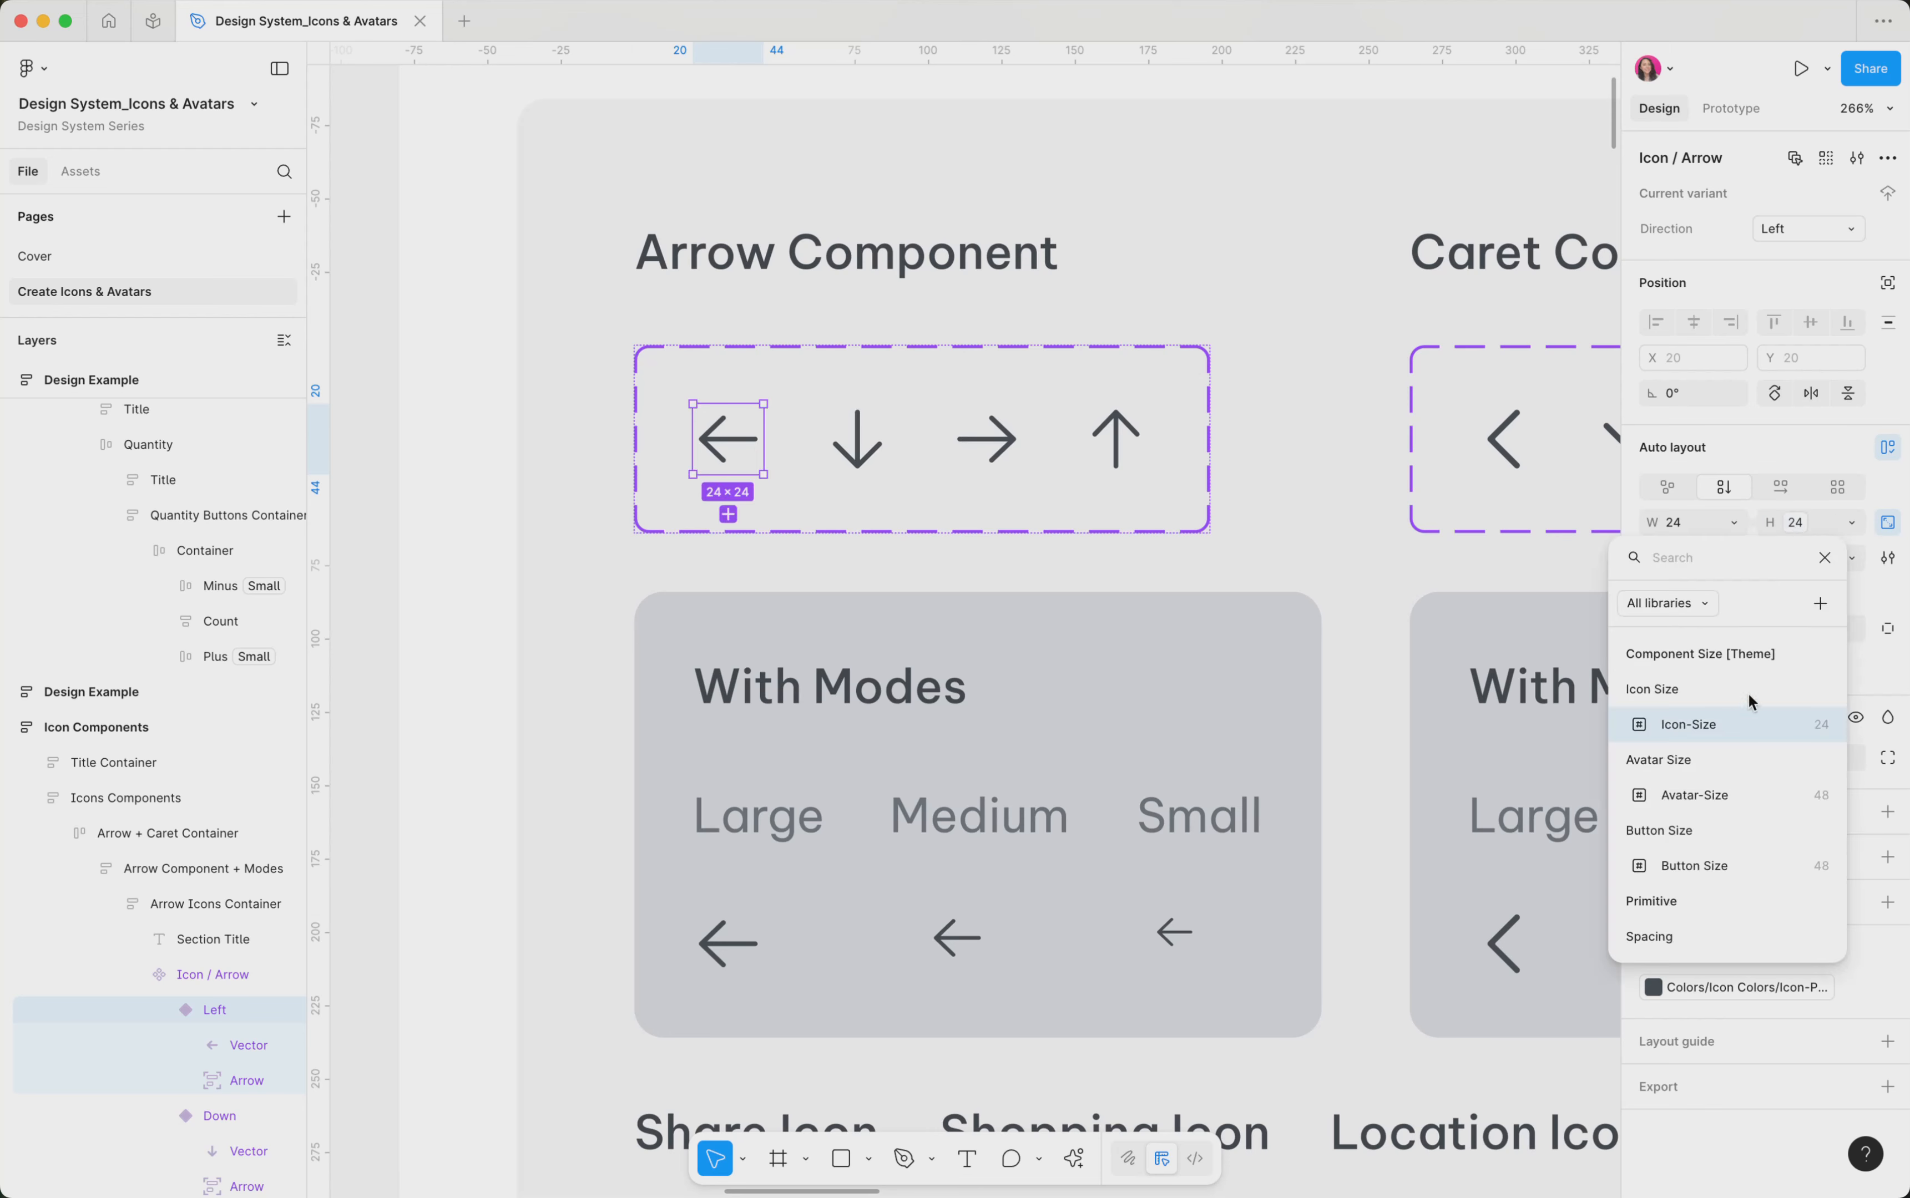
{"action": "left_click", "coordinate": [1893, 504]}
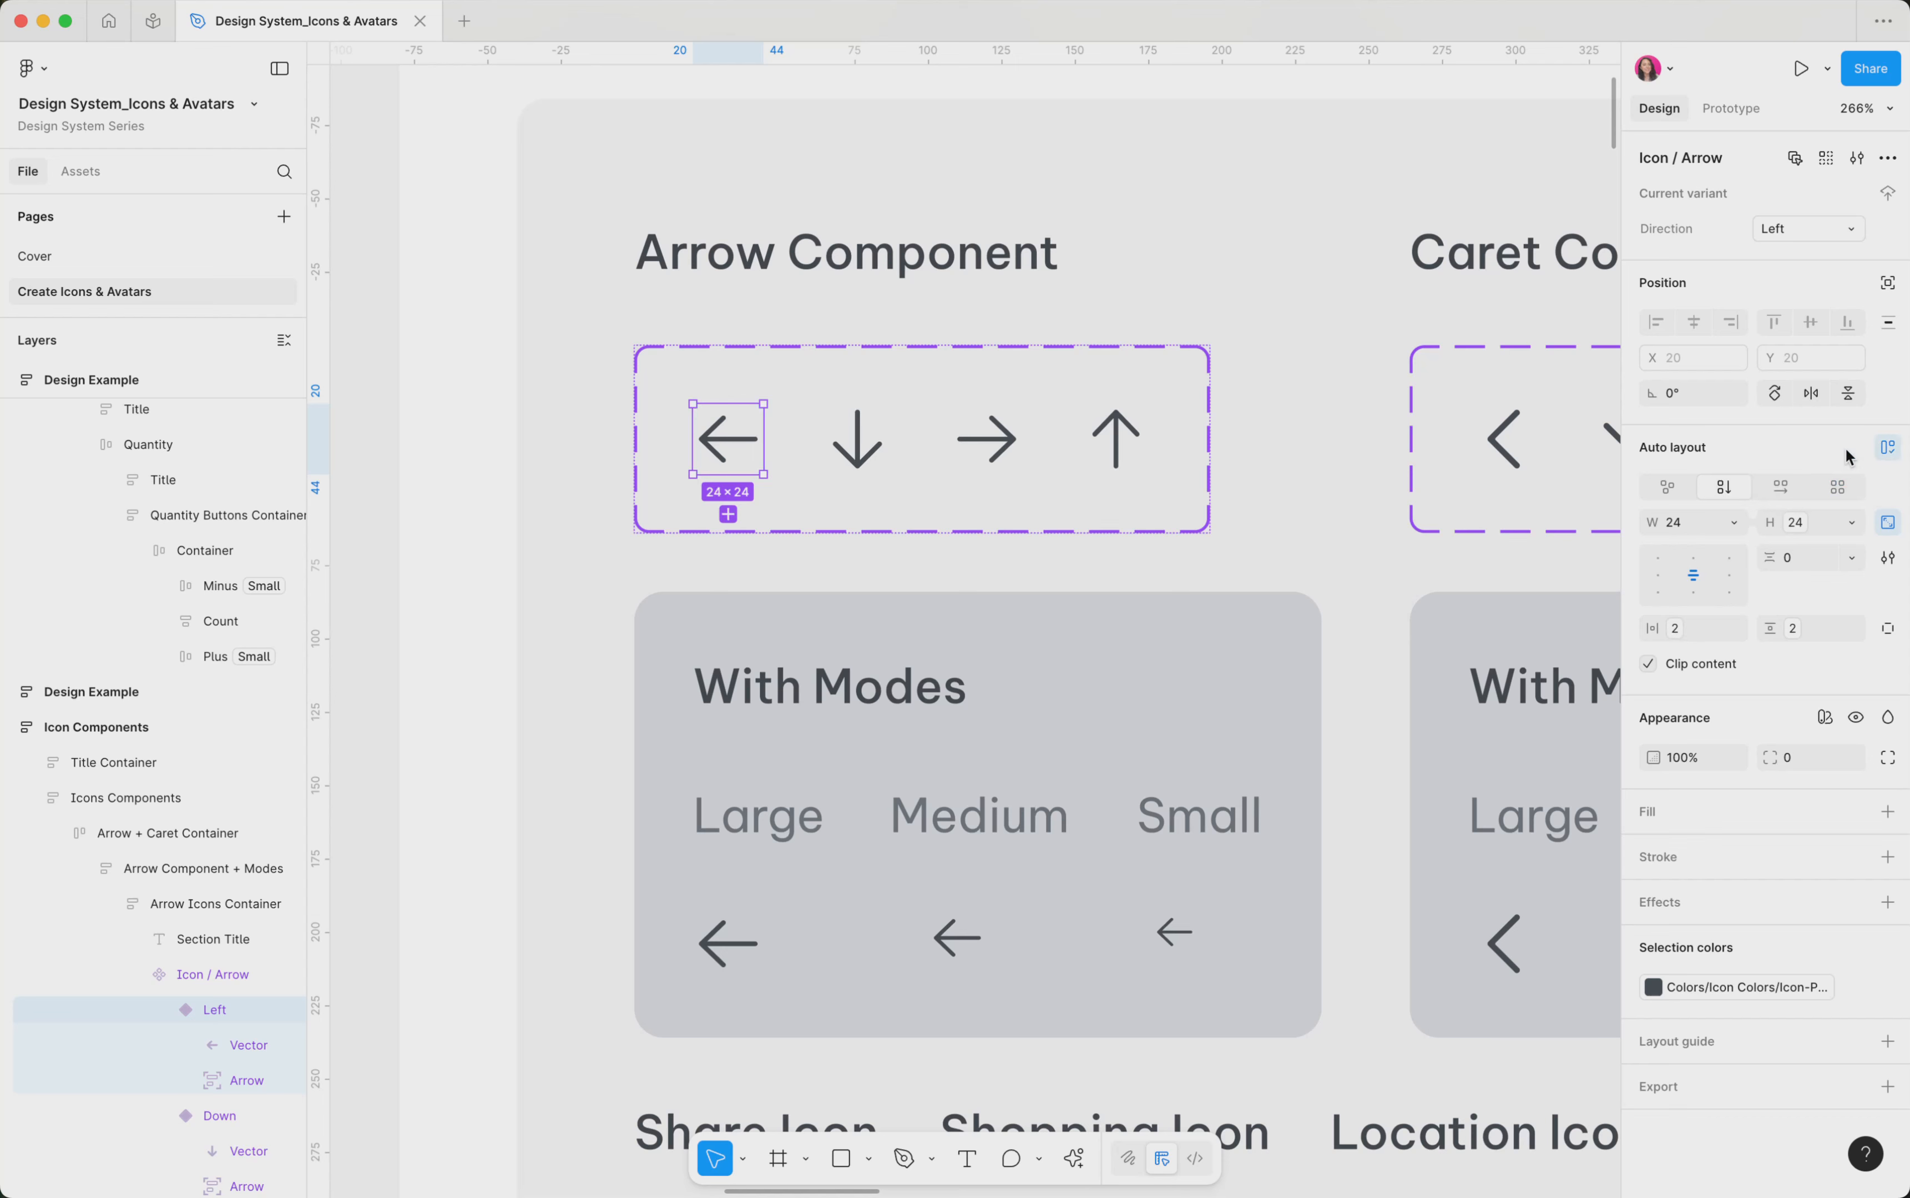
Step: Inspect the sizing and aspect-ratio settings of the vectors inside the left and down arrow variants
{"action": "left_click", "coordinate": [717, 448]}
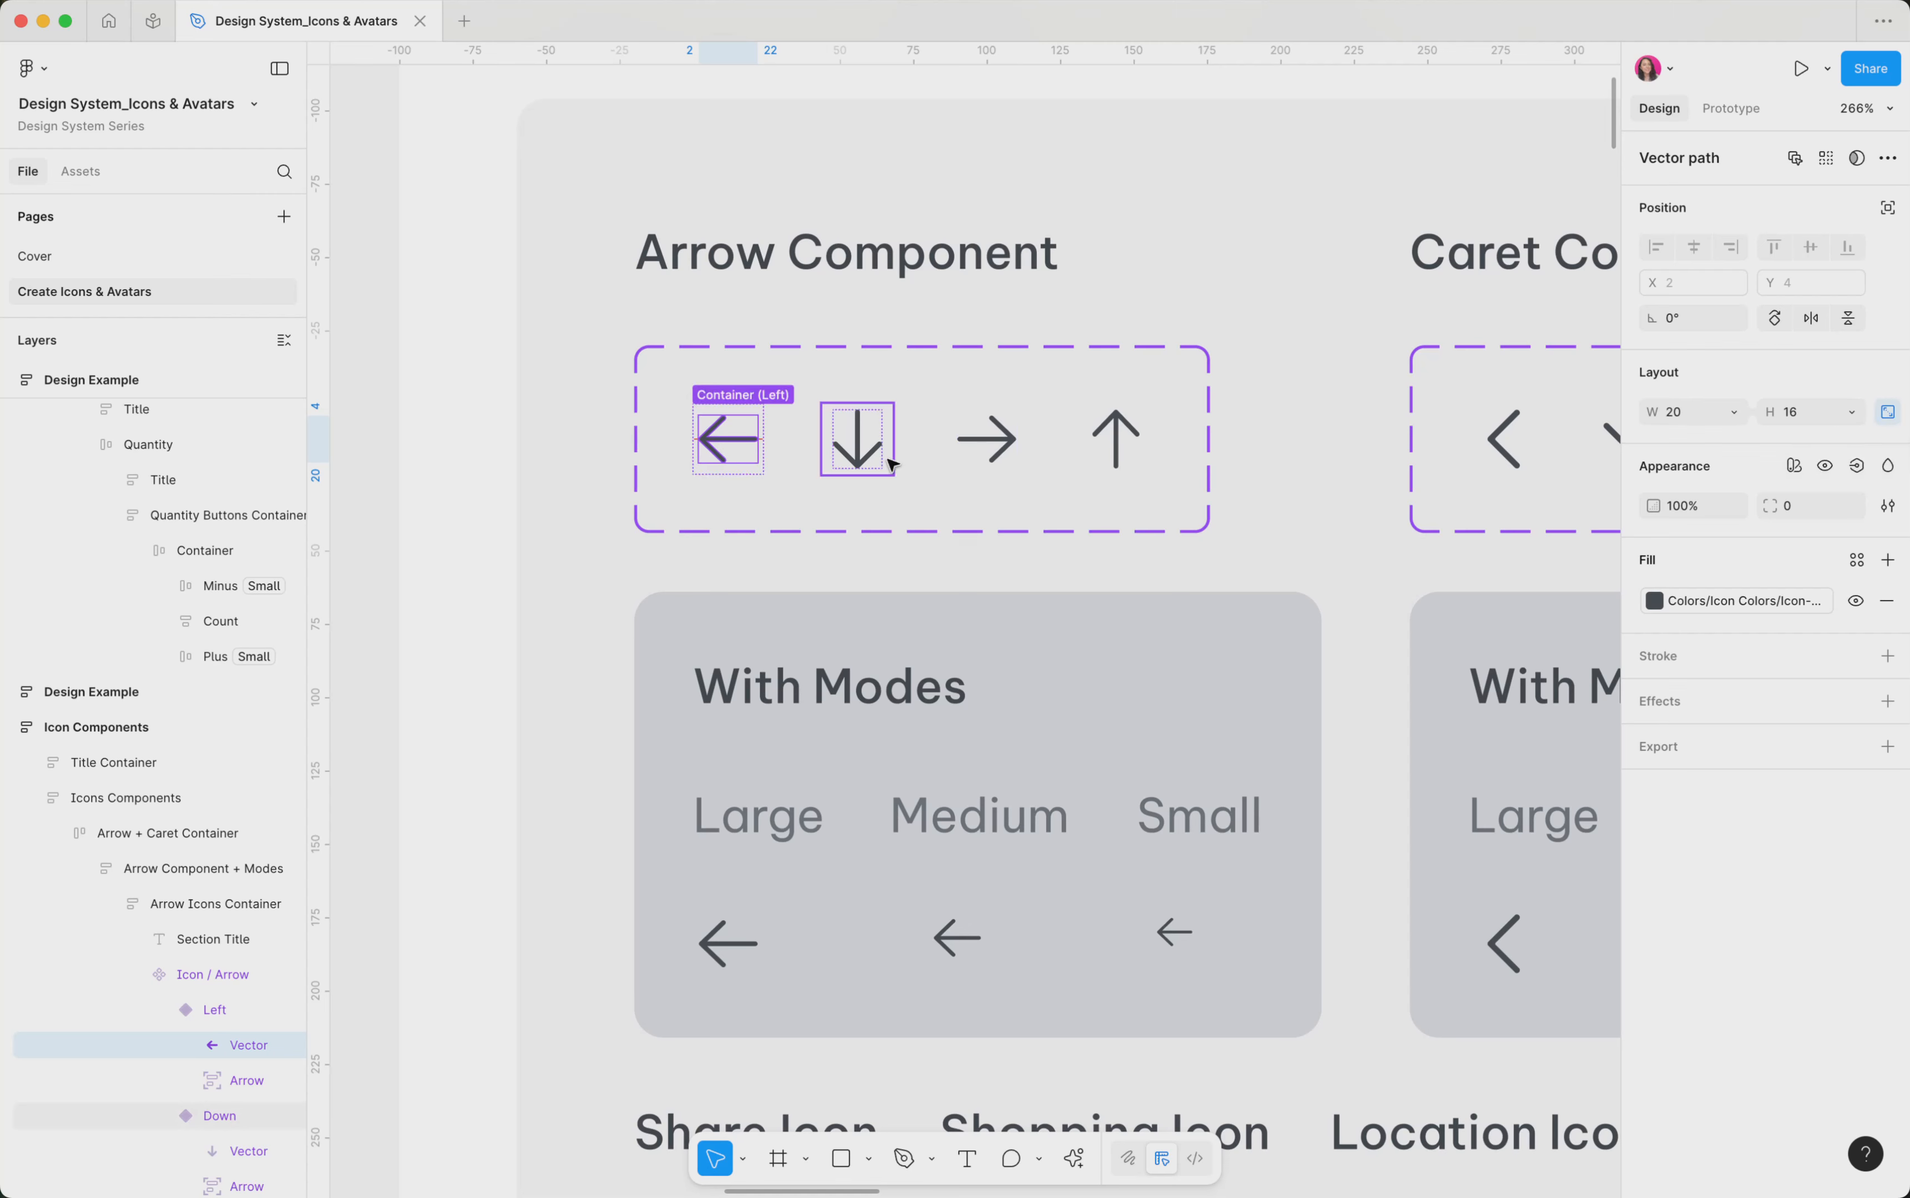
{"action": "left_click", "coordinate": [864, 459]}
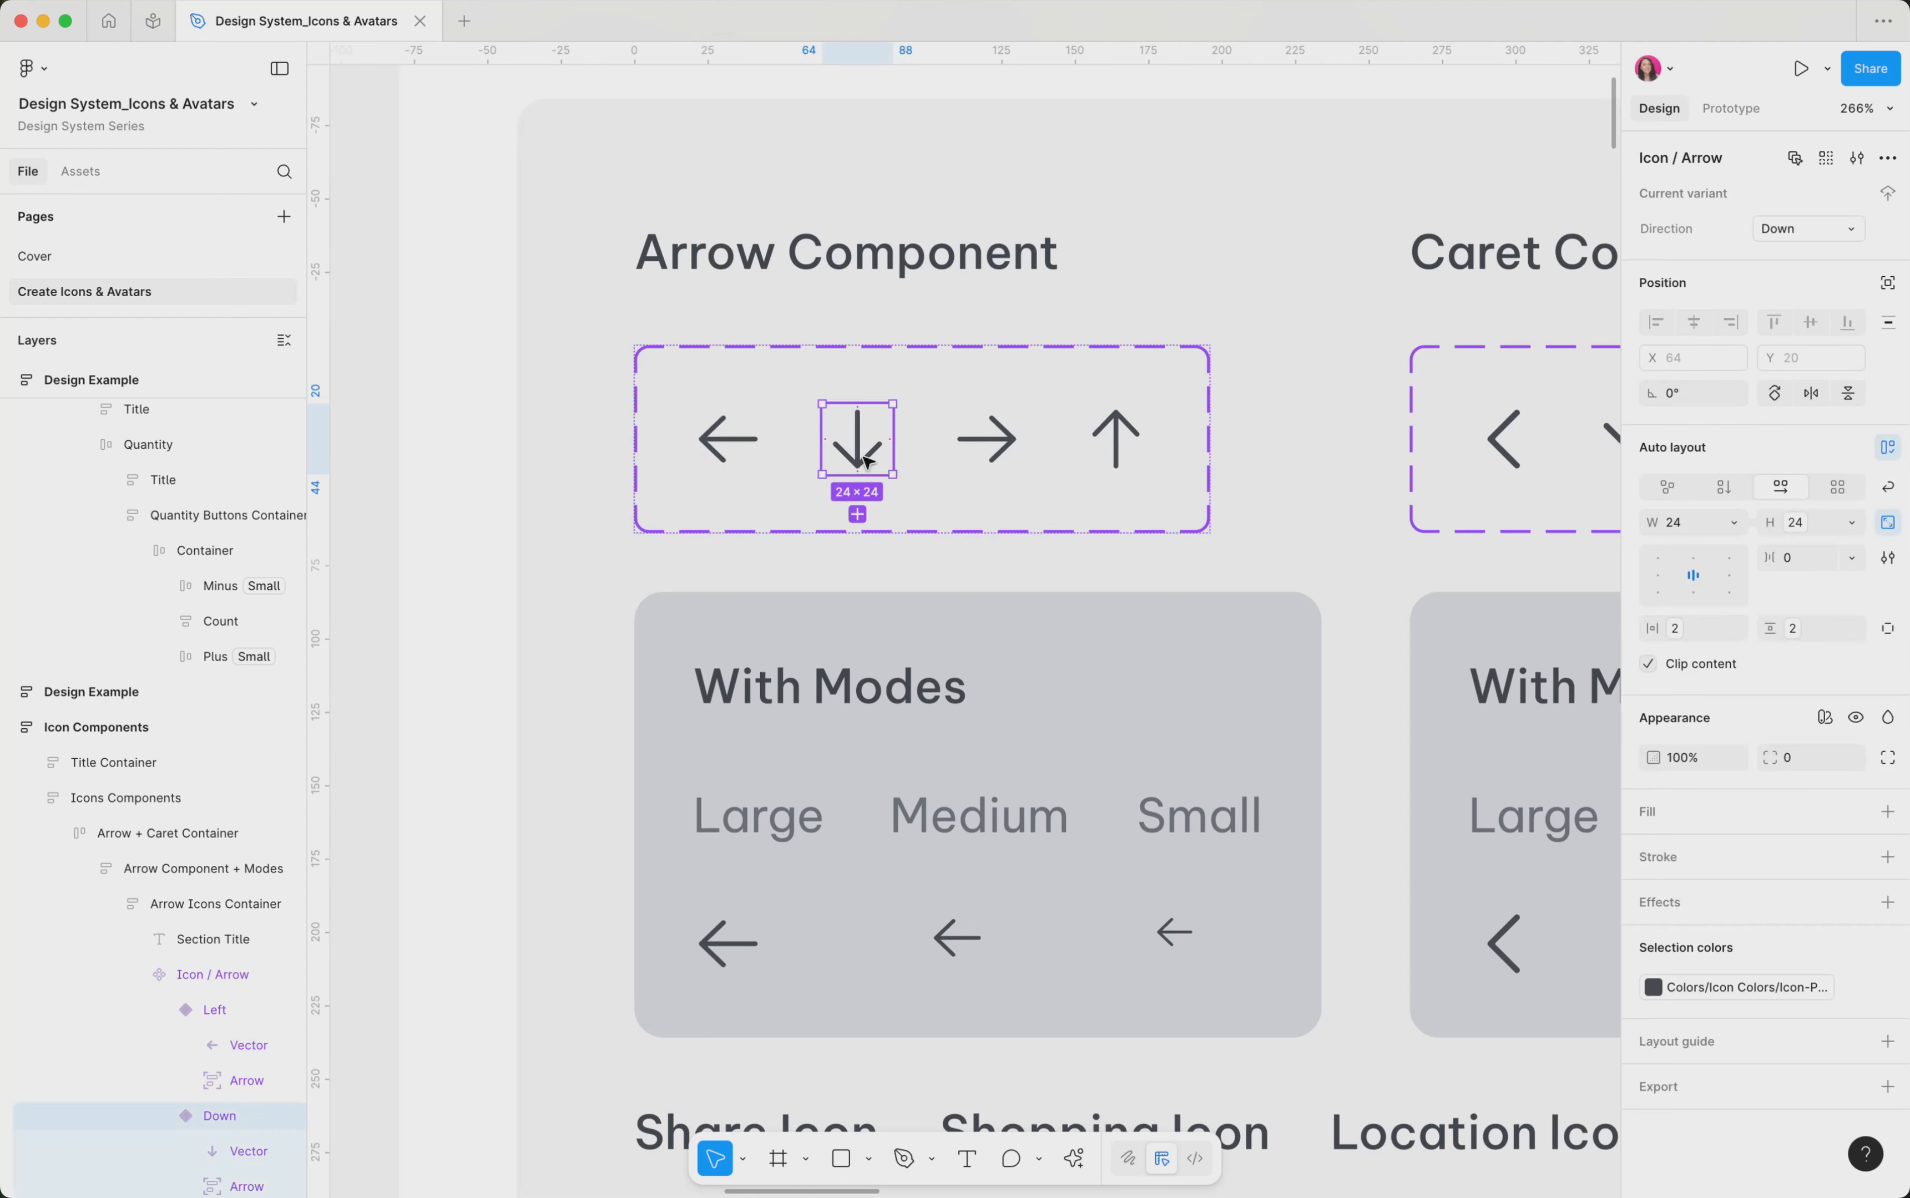
{"action": "double_click", "coordinate": [867, 462]}
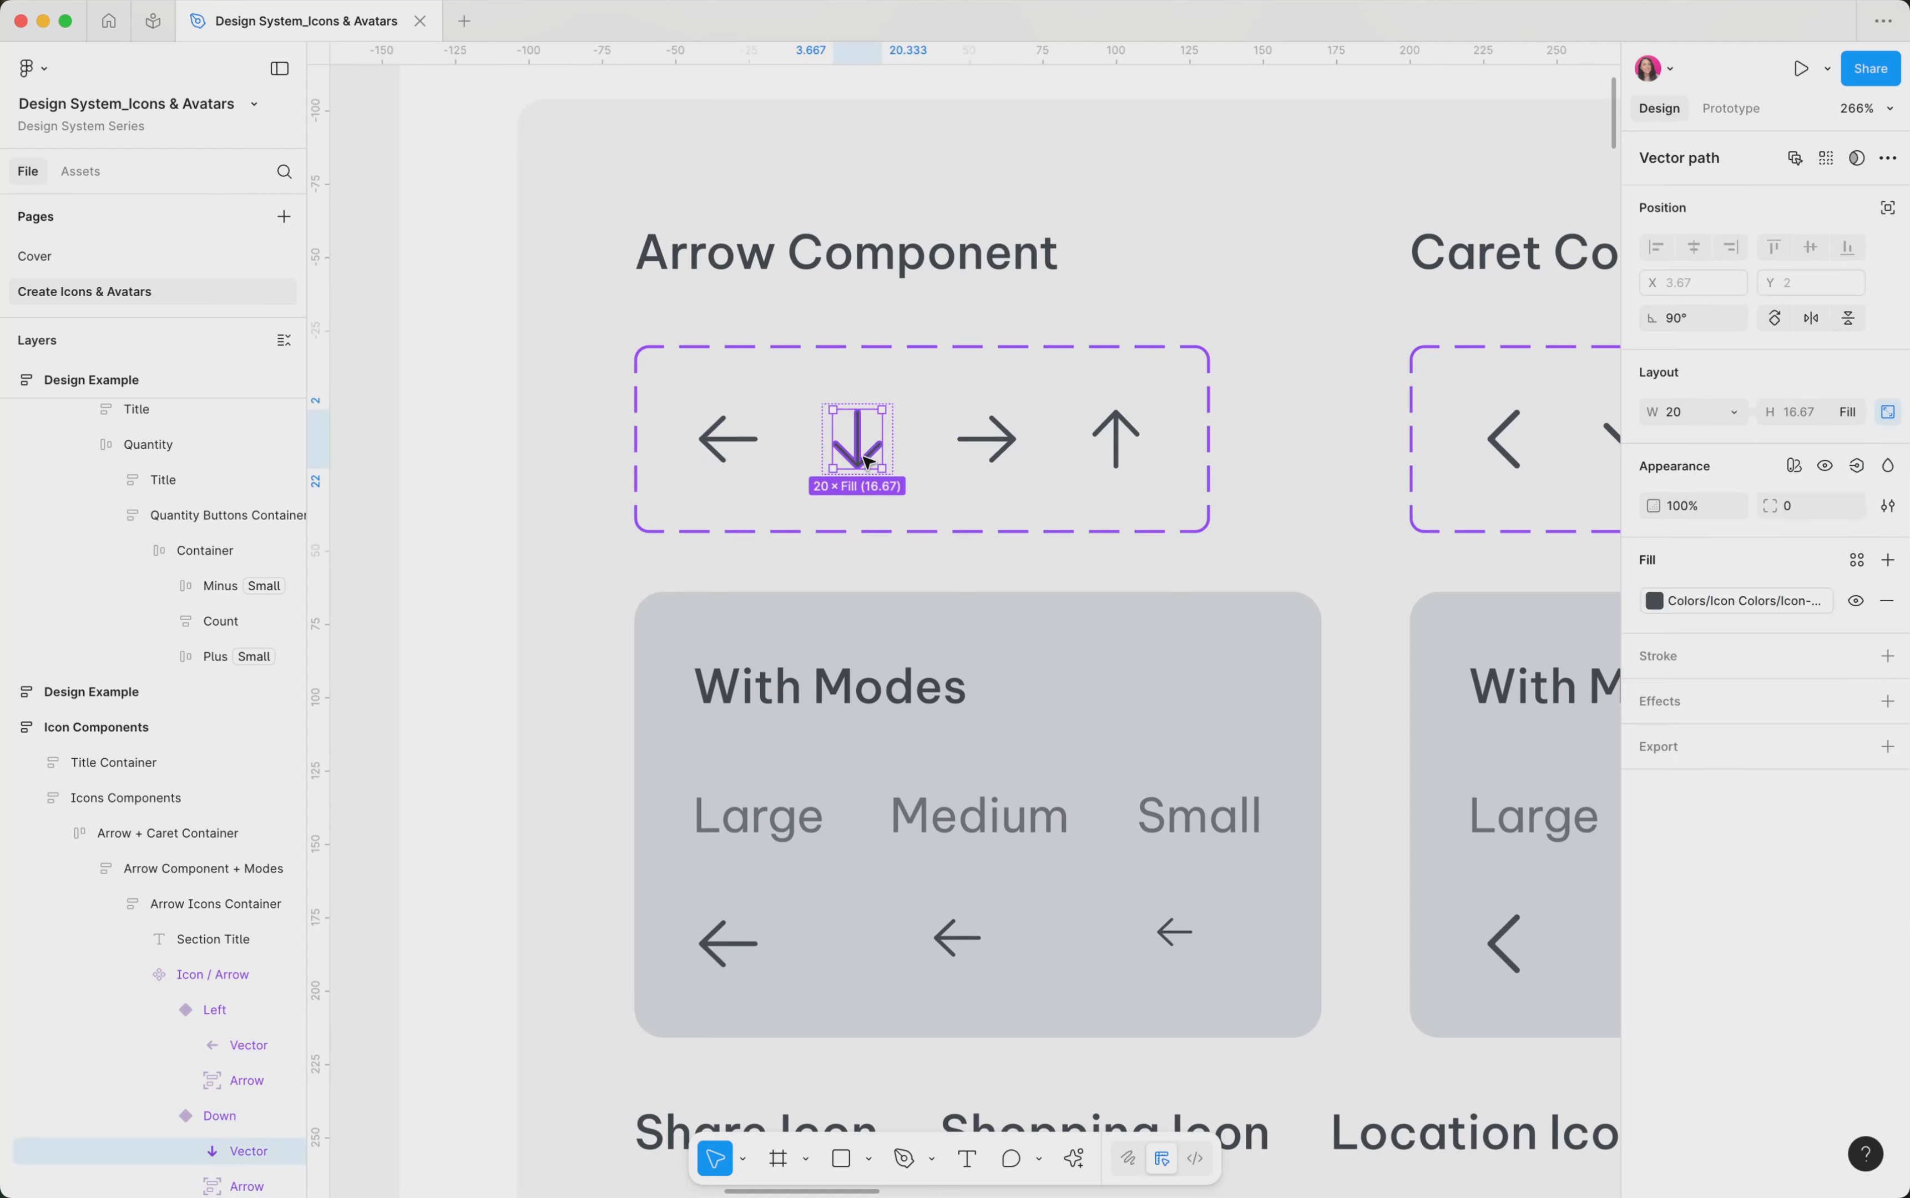
{"action": "scroll", "coordinate": [866, 461], "scroll_direction": "up", "scroll_amount": 3}
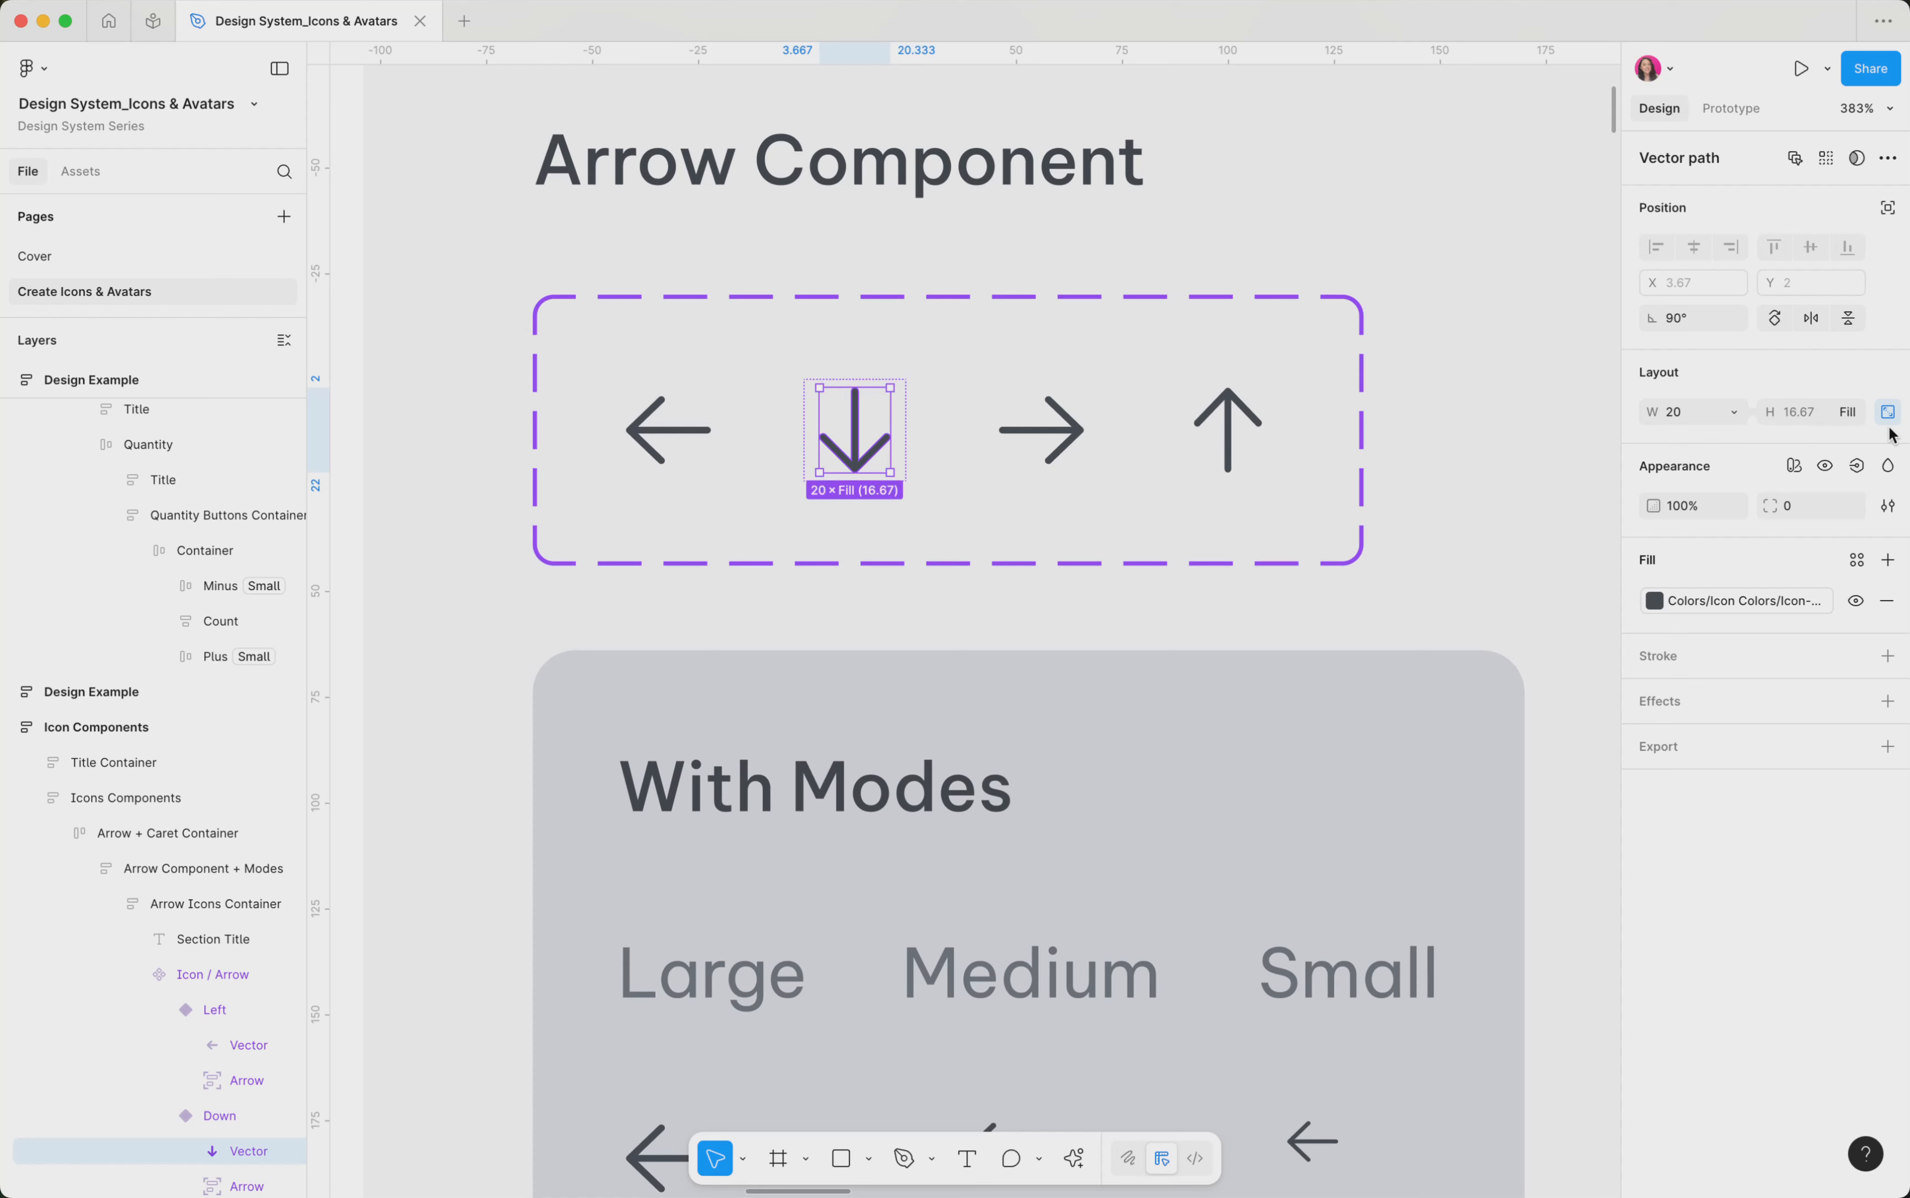
{"action": "scroll", "coordinate": [818, 521], "scroll_direction": "down", "scroll_amount": 5}
{"action": "scroll", "coordinate": [818, 522], "scroll_direction": "down", "scroll_amount": 2}
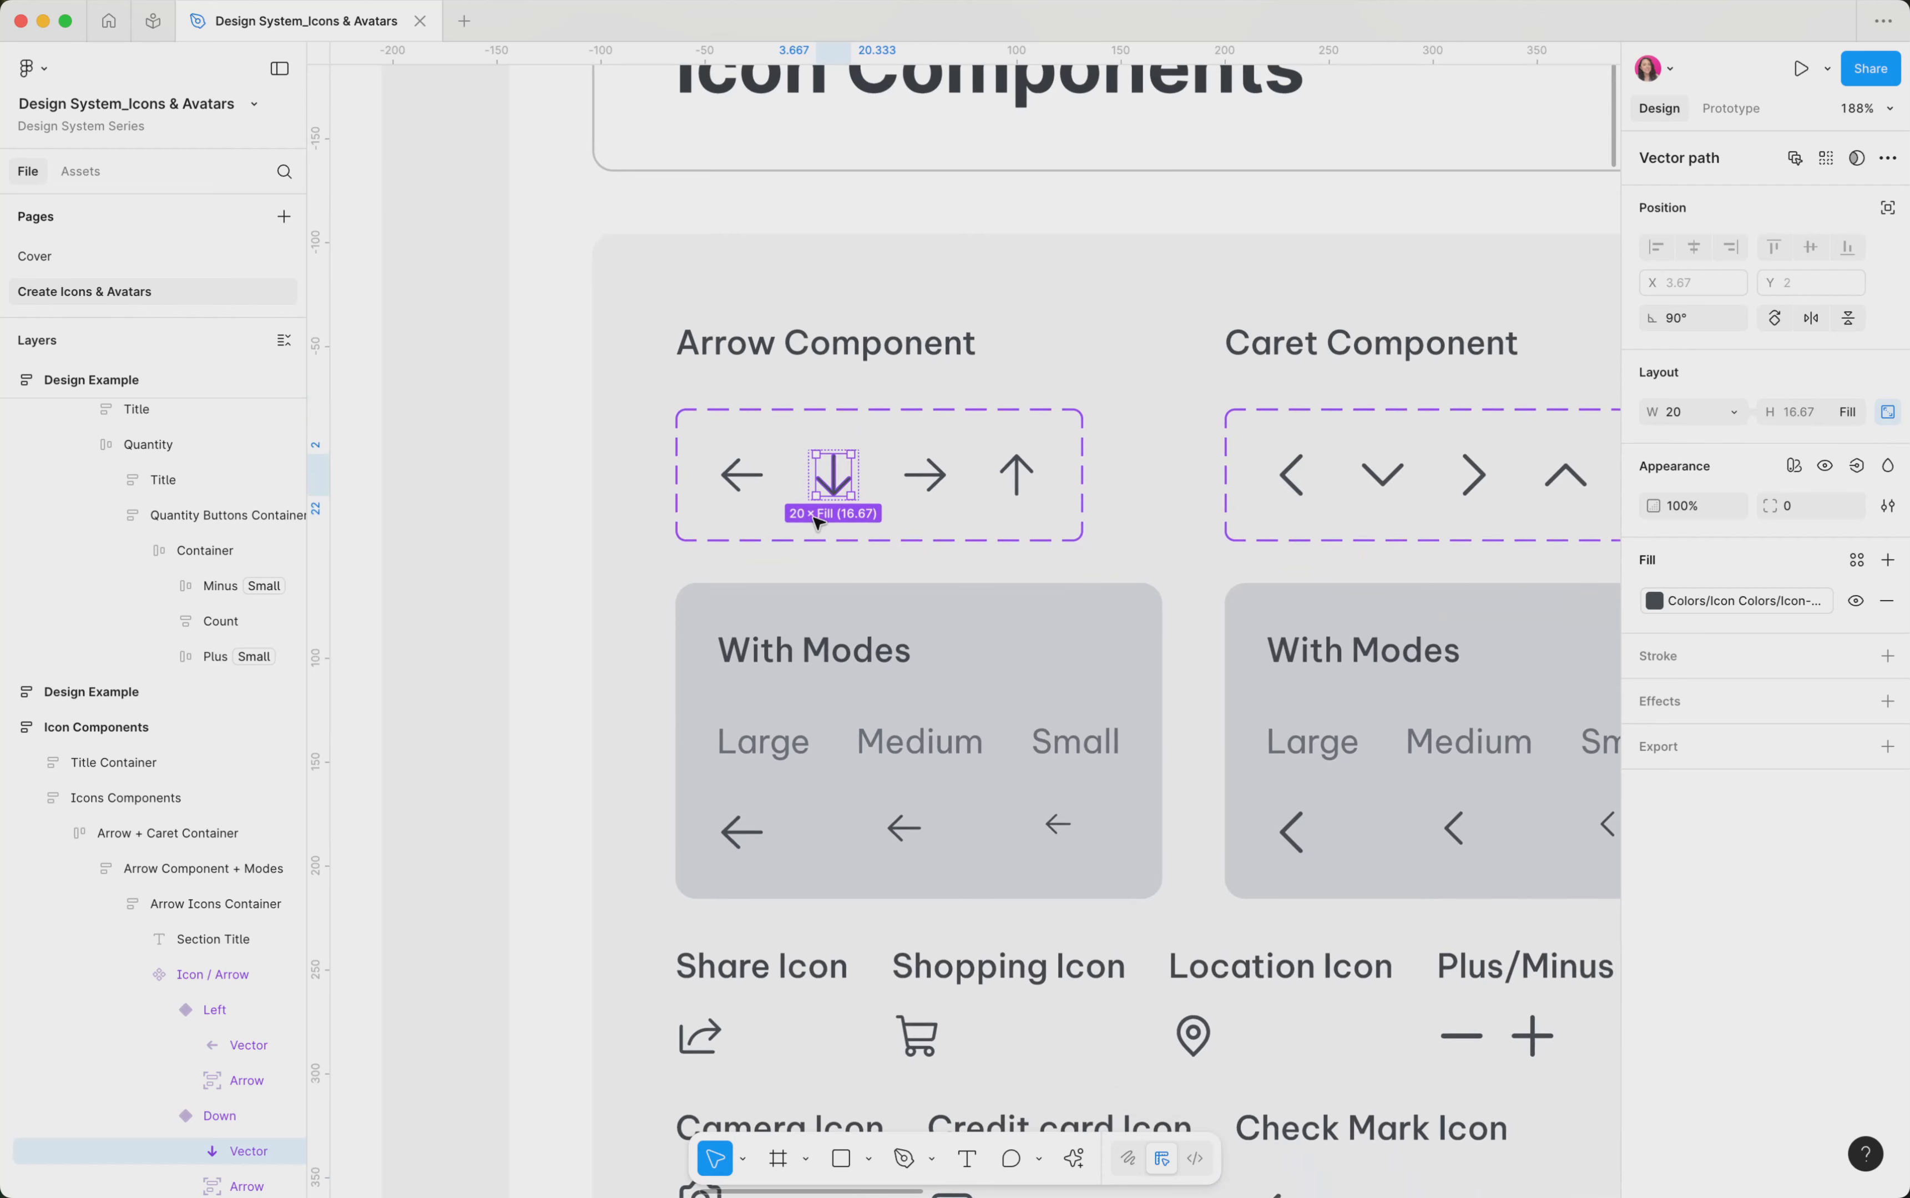
Step: Place a copy of the left arrow variant as an instance between the Arrow Component and Caret Component groups
{"action": "left_click", "coordinate": [758, 496]}
{"action": "scroll", "coordinate": [758, 496], "scroll_direction": "down", "scroll_amount": 2}
{"action": "scroll", "coordinate": [758, 496], "scroll_direction": "down", "scroll_amount": 1}
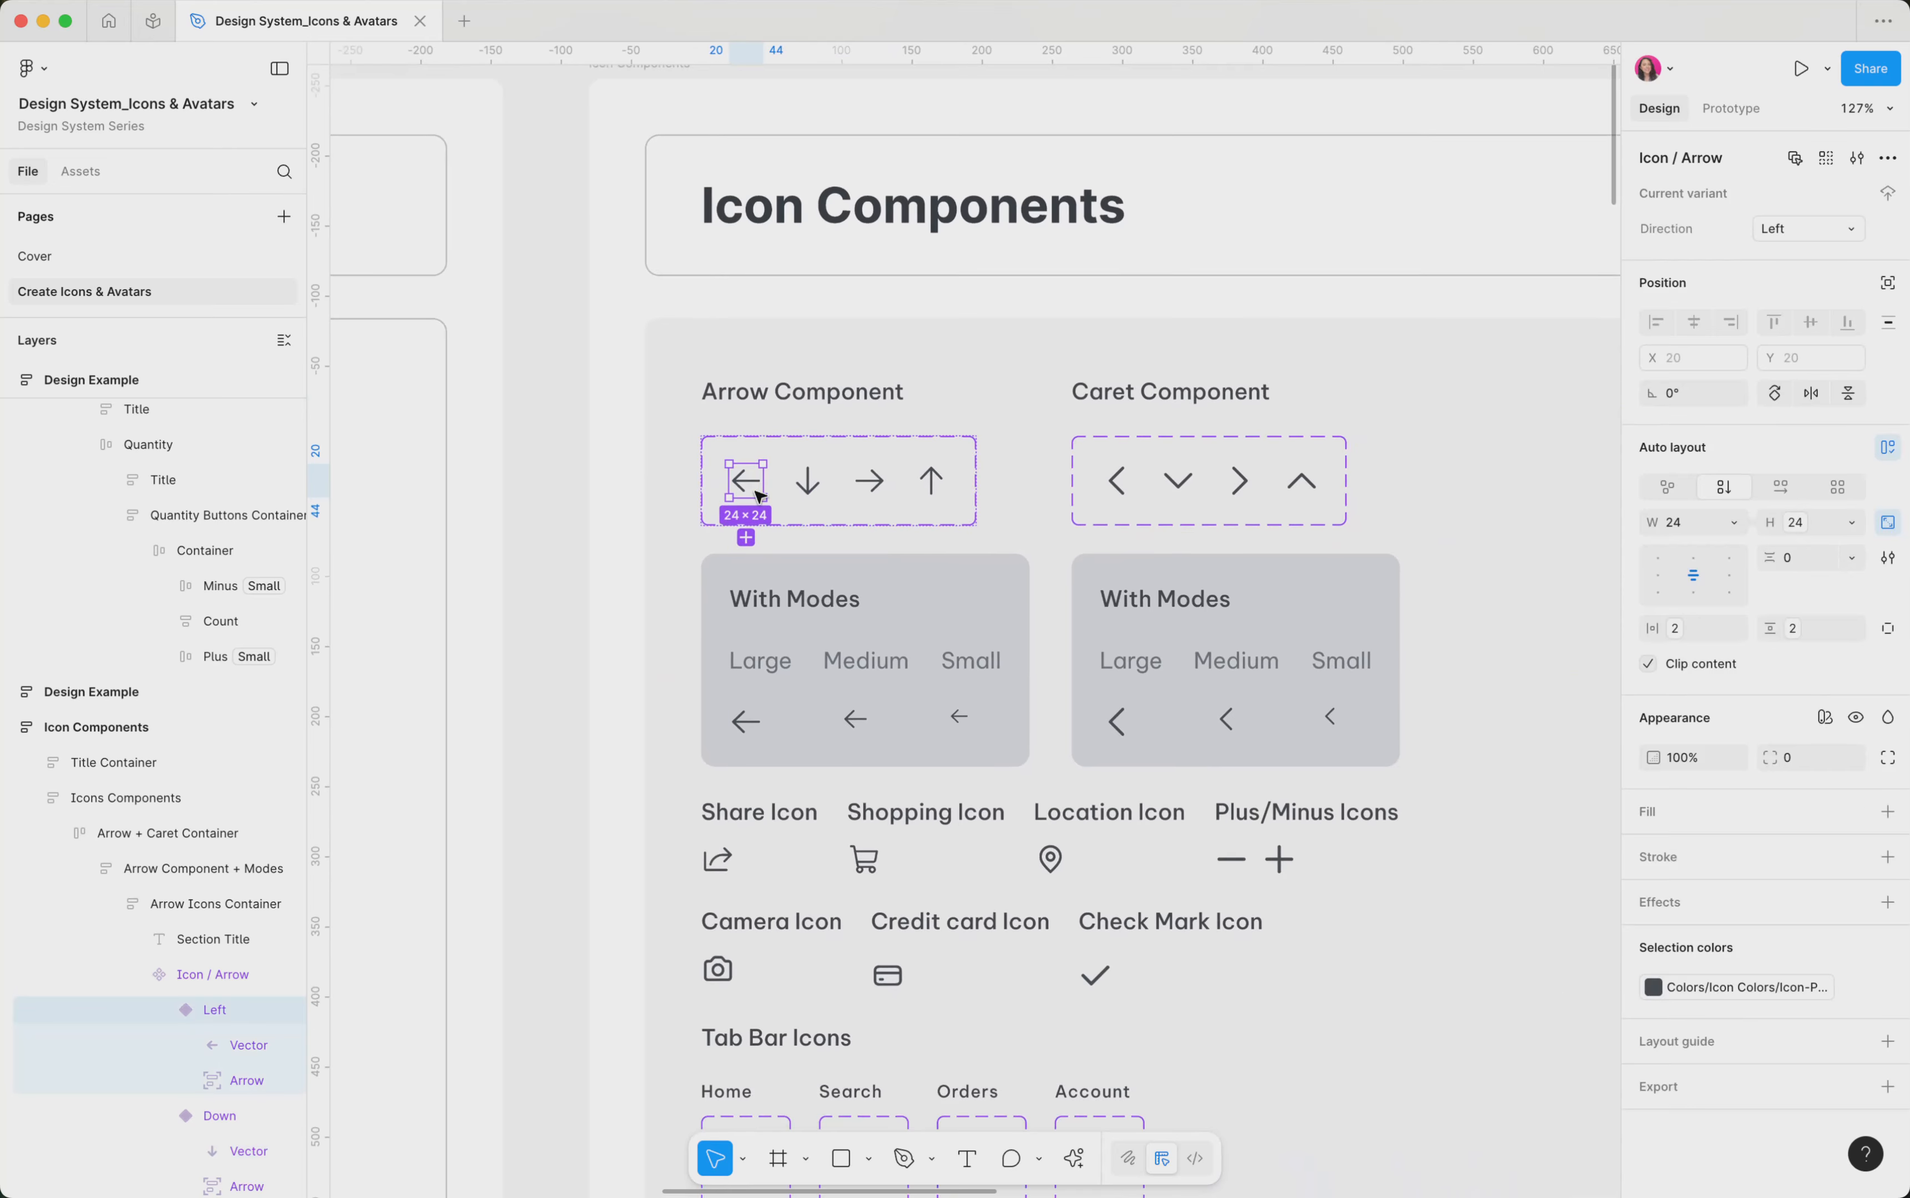
{"action": "scroll", "coordinate": [759, 495], "scroll_direction": "down", "scroll_amount": 2}
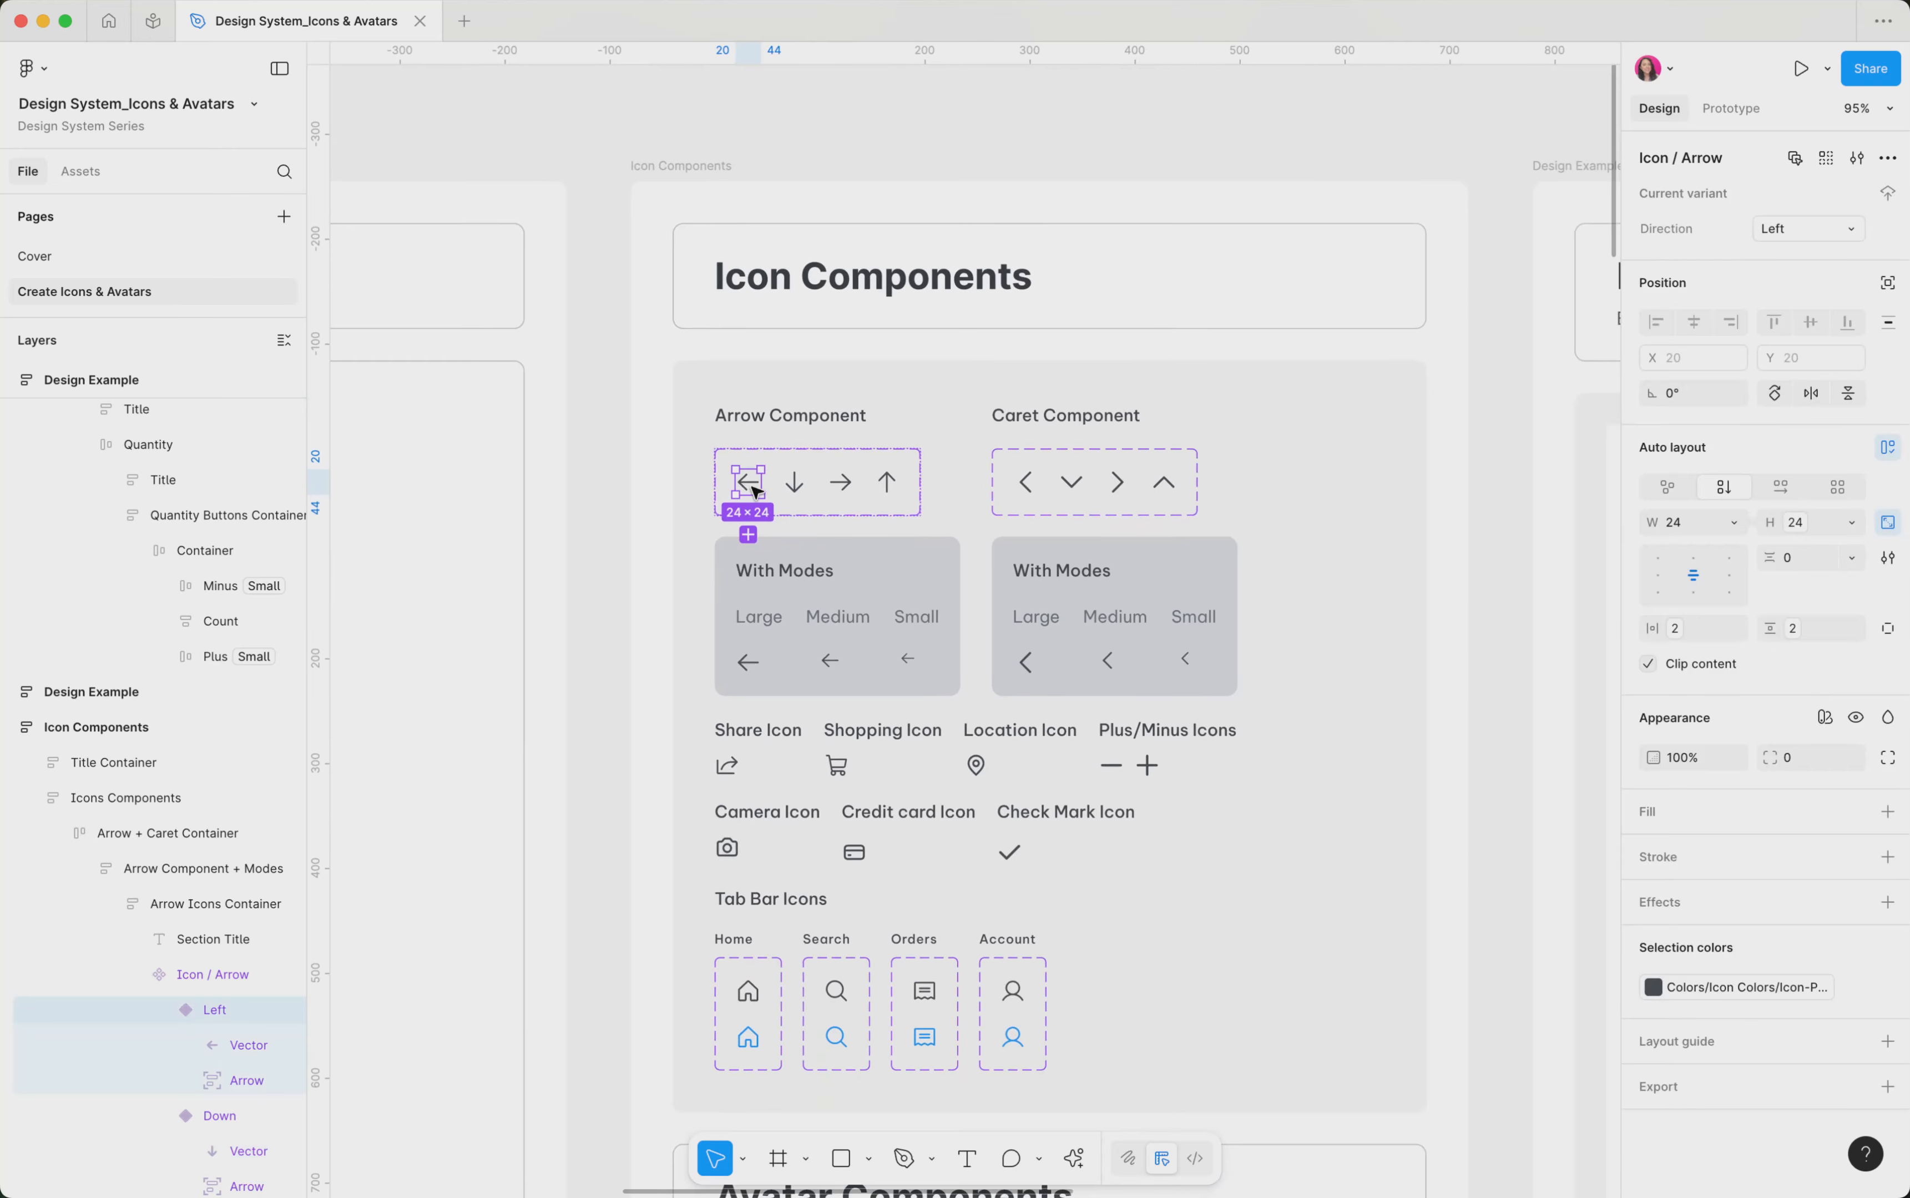
{"action": "left_click_drag", "start_coordinate": [757, 492], "coordinate": [1022, 450]}
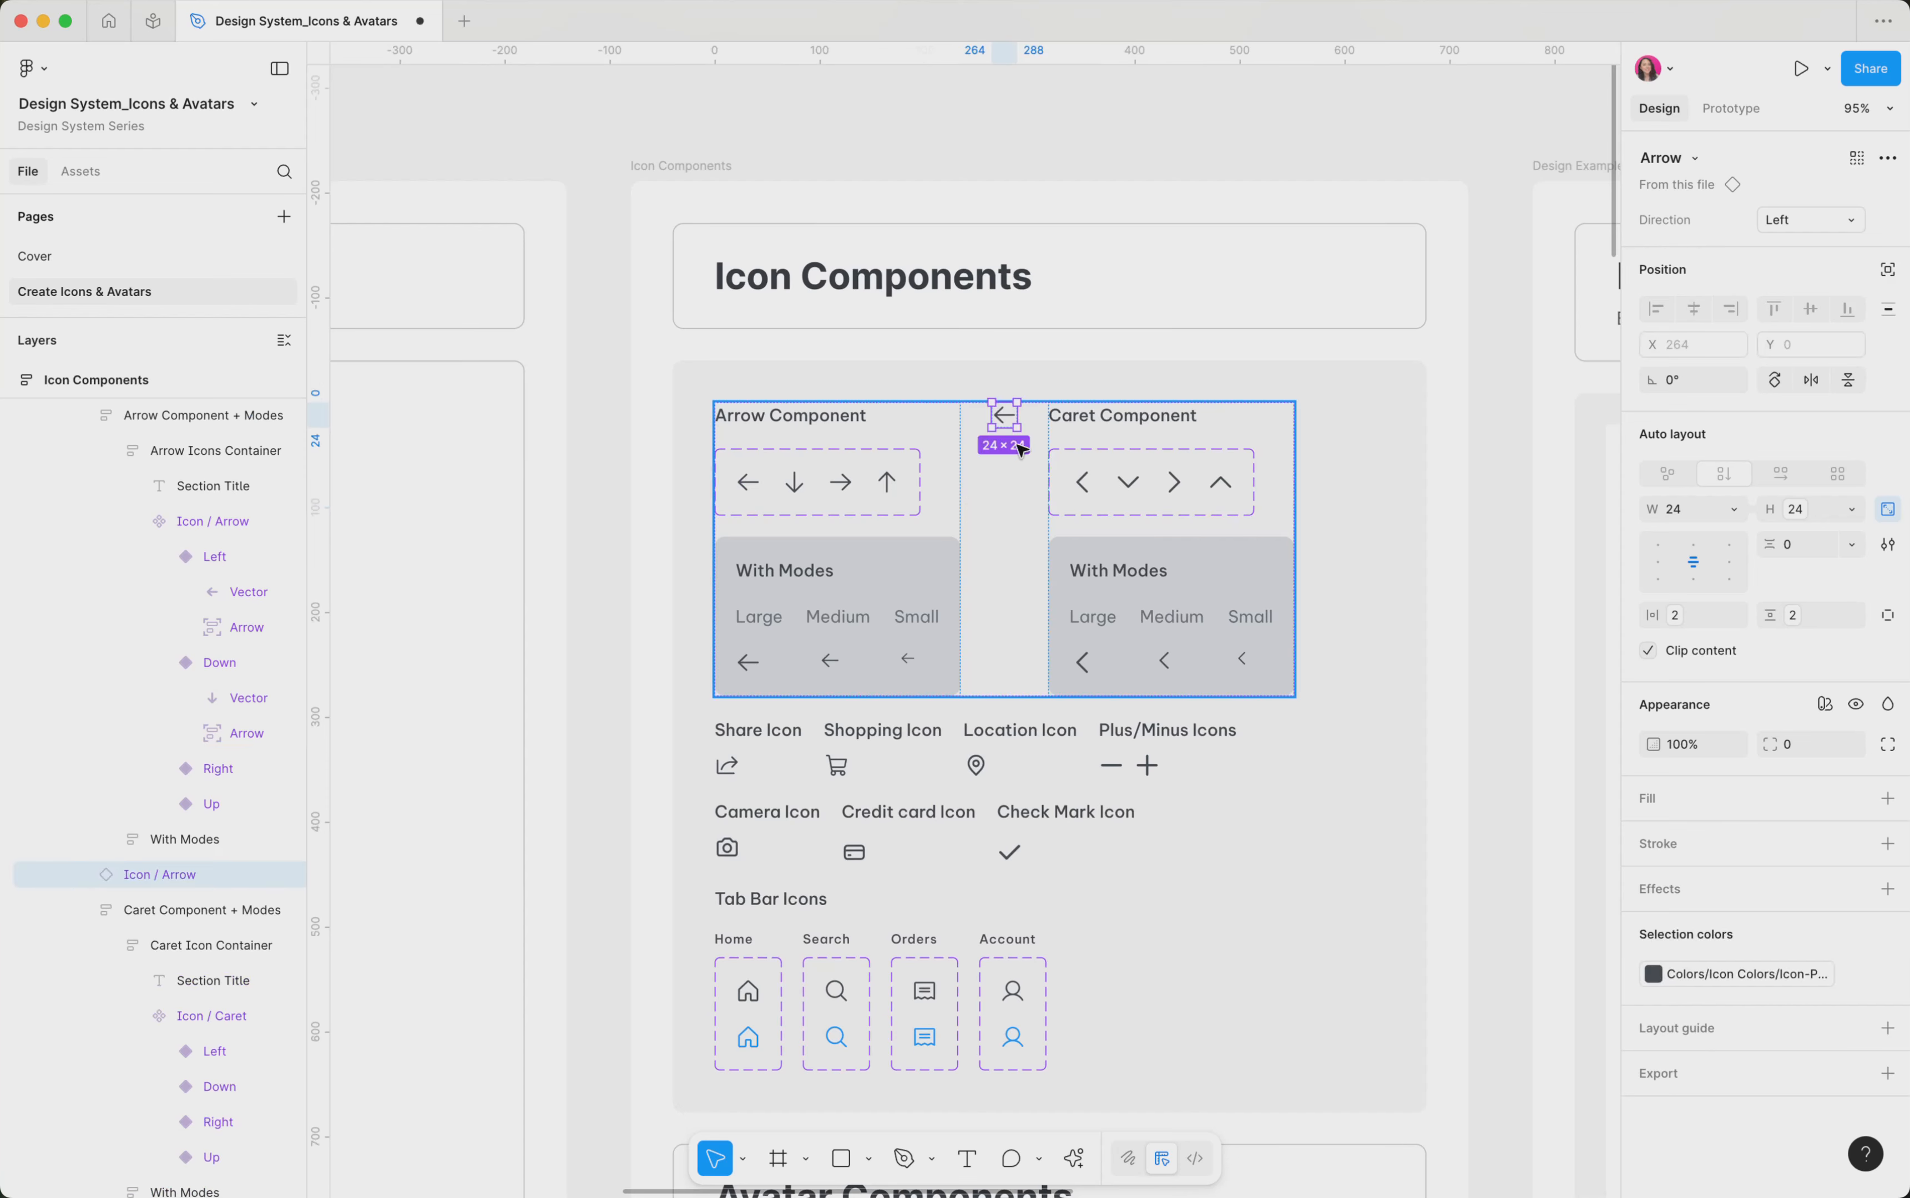
Step: Try the Large, Medium and Small modes of Component Size [Theme] on the placed arrow instance and delete it
{"action": "scroll", "coordinate": [1021, 444], "scroll_direction": "up", "scroll_amount": 5}
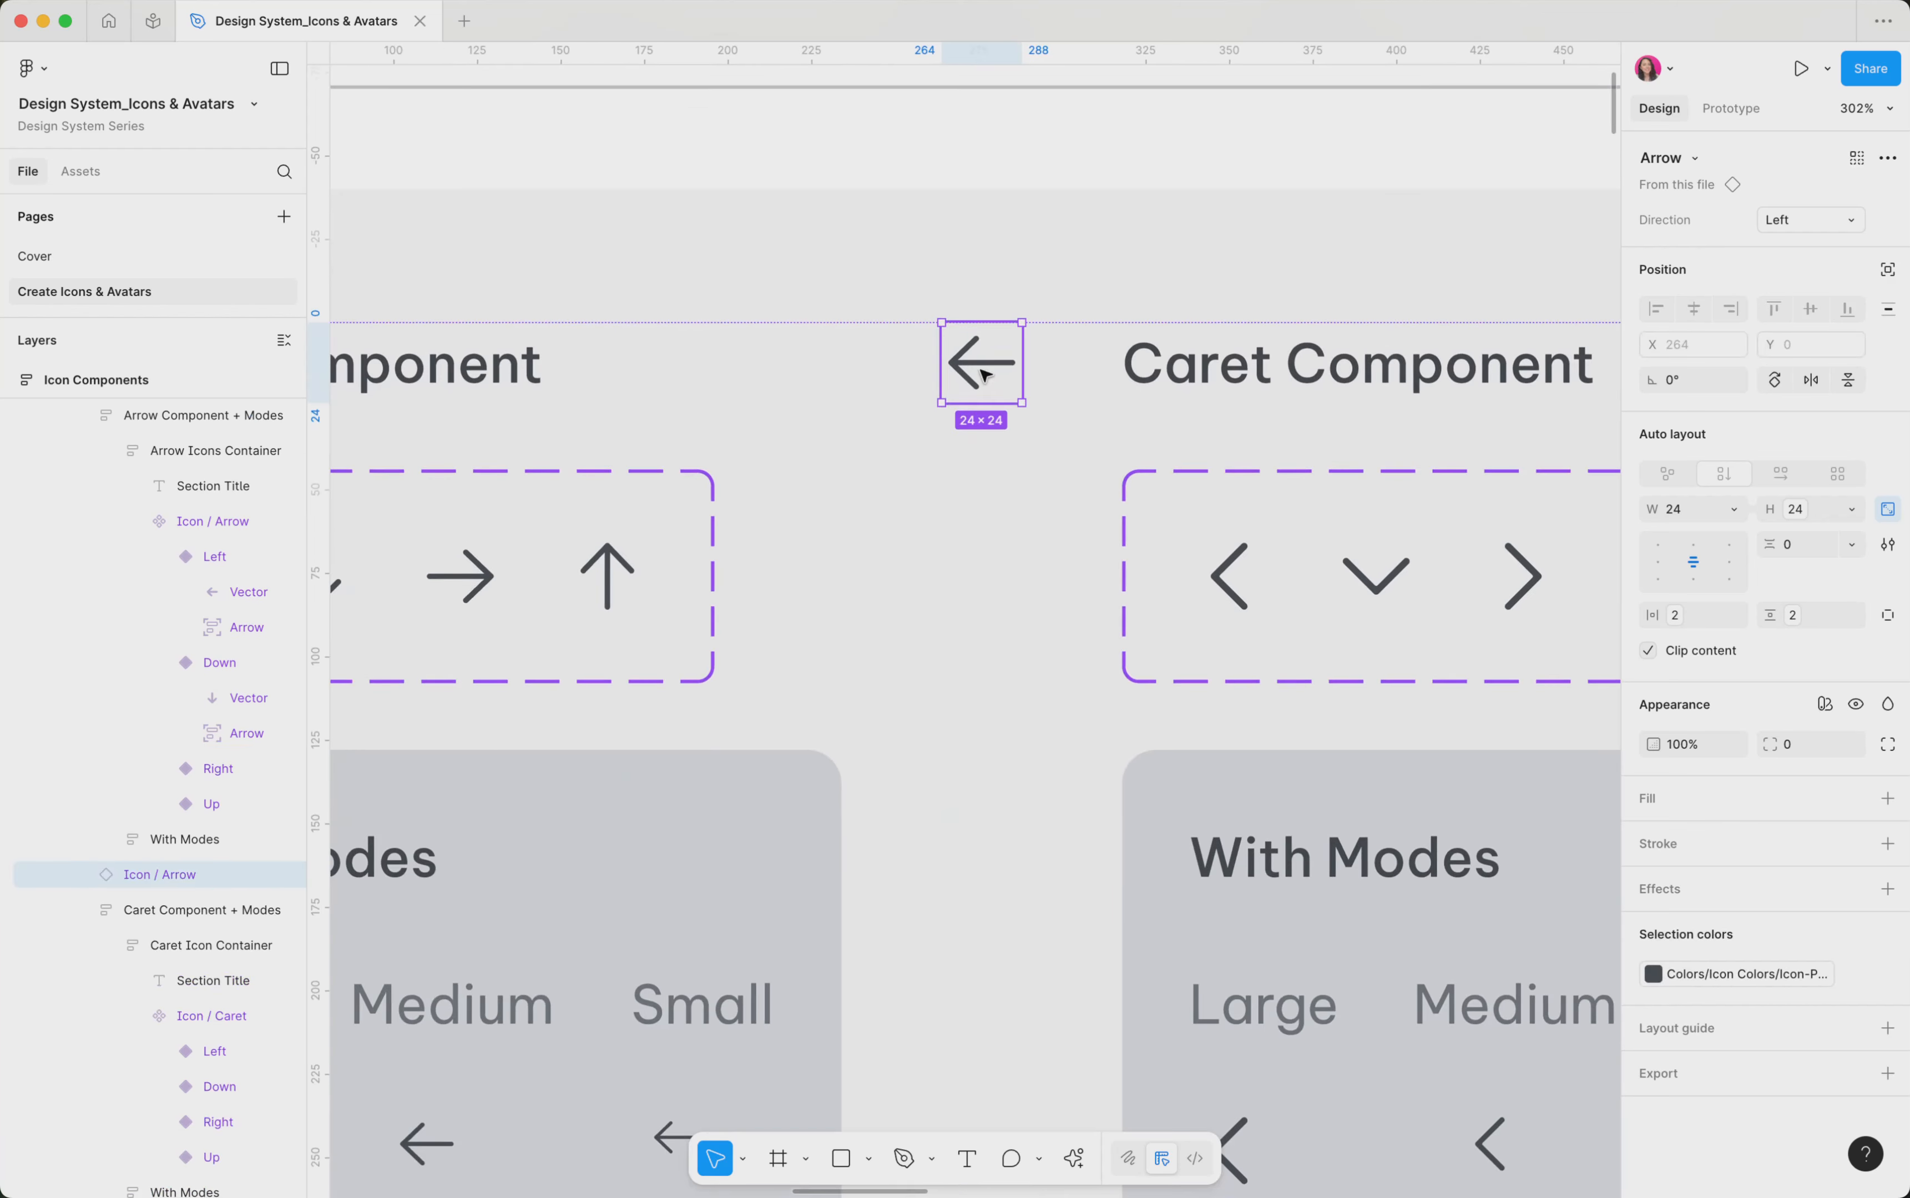
{"action": "left_click", "coordinate": [1823, 705]}
{"action": "mouse_move", "coordinate": [1802, 801]}
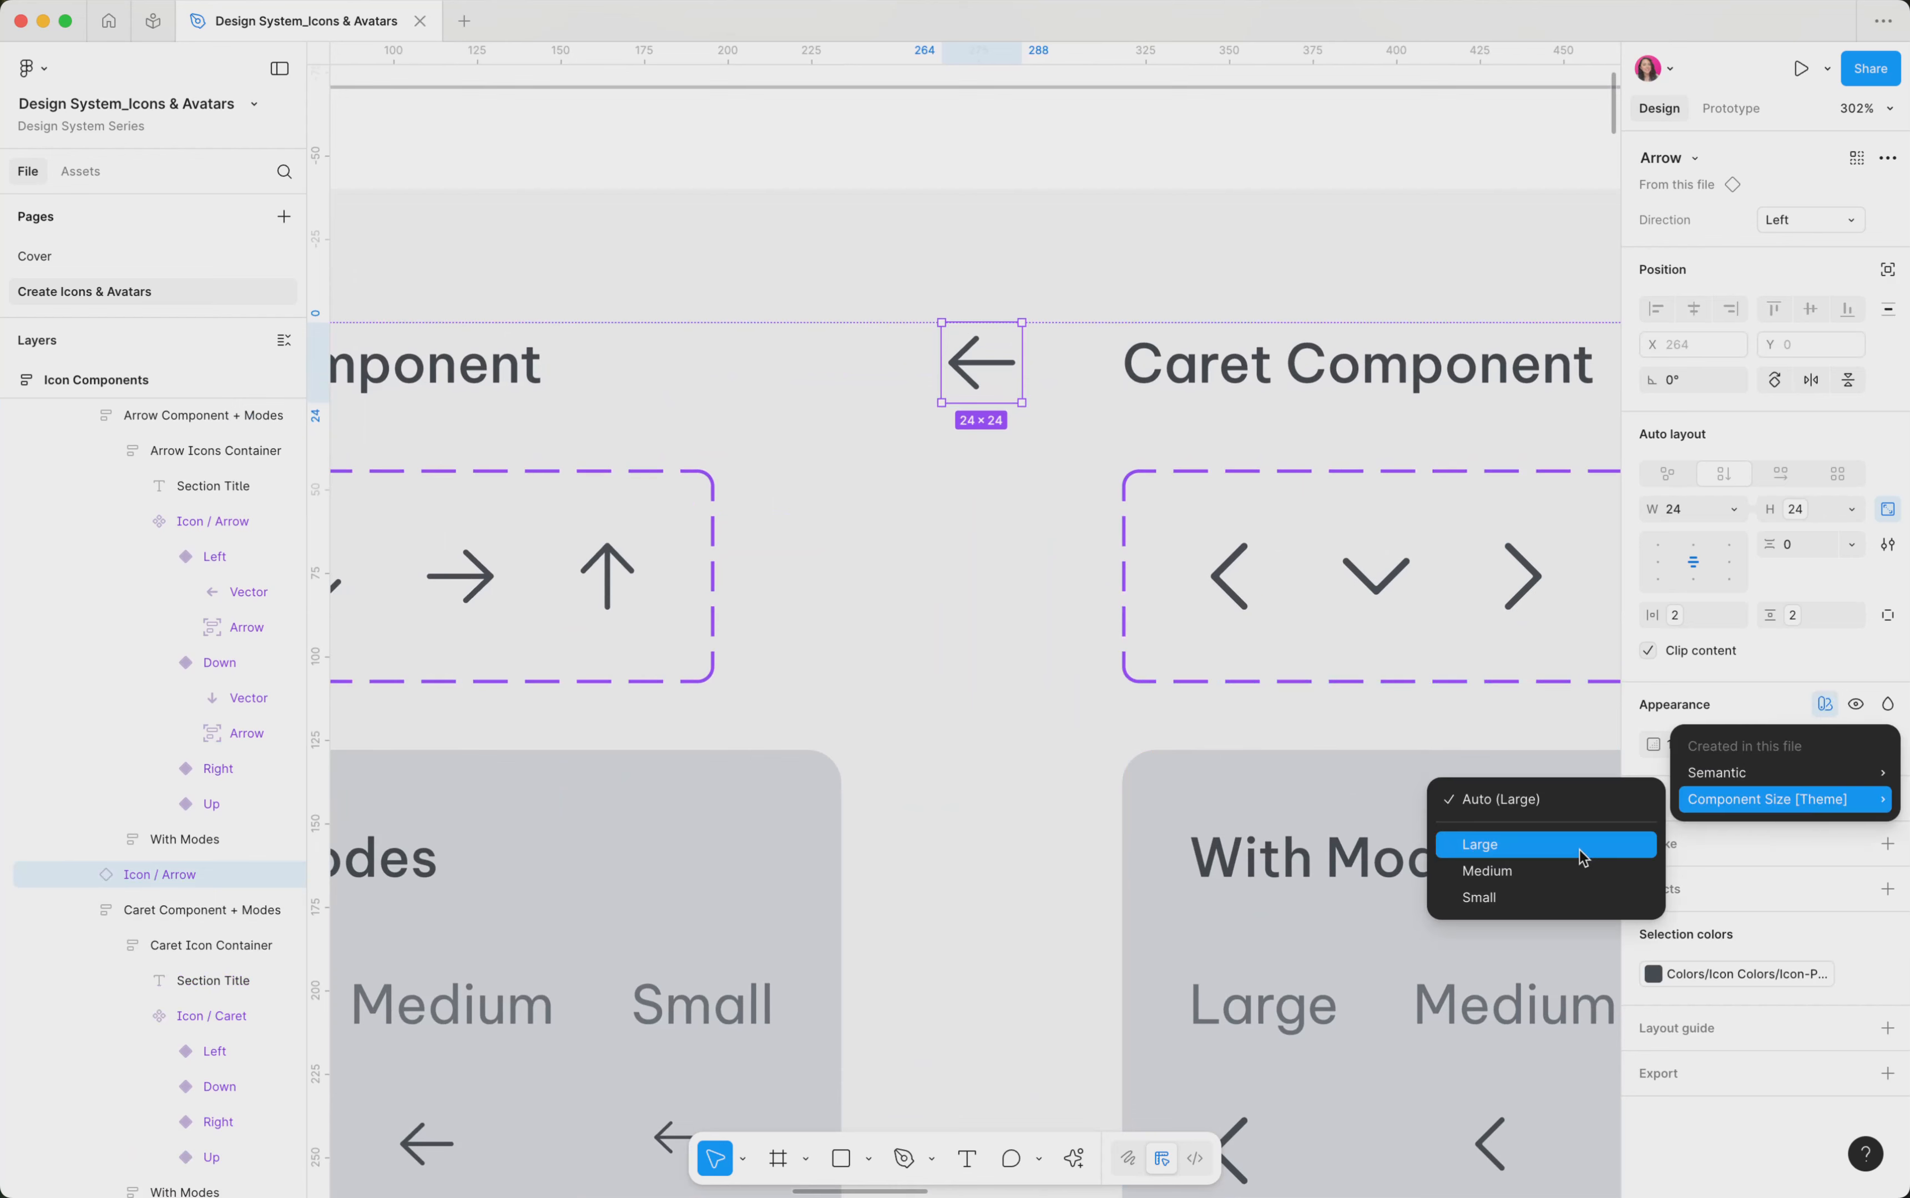
{"action": "left_click", "coordinate": [1580, 847]}
{"action": "left_click", "coordinate": [1816, 775]}
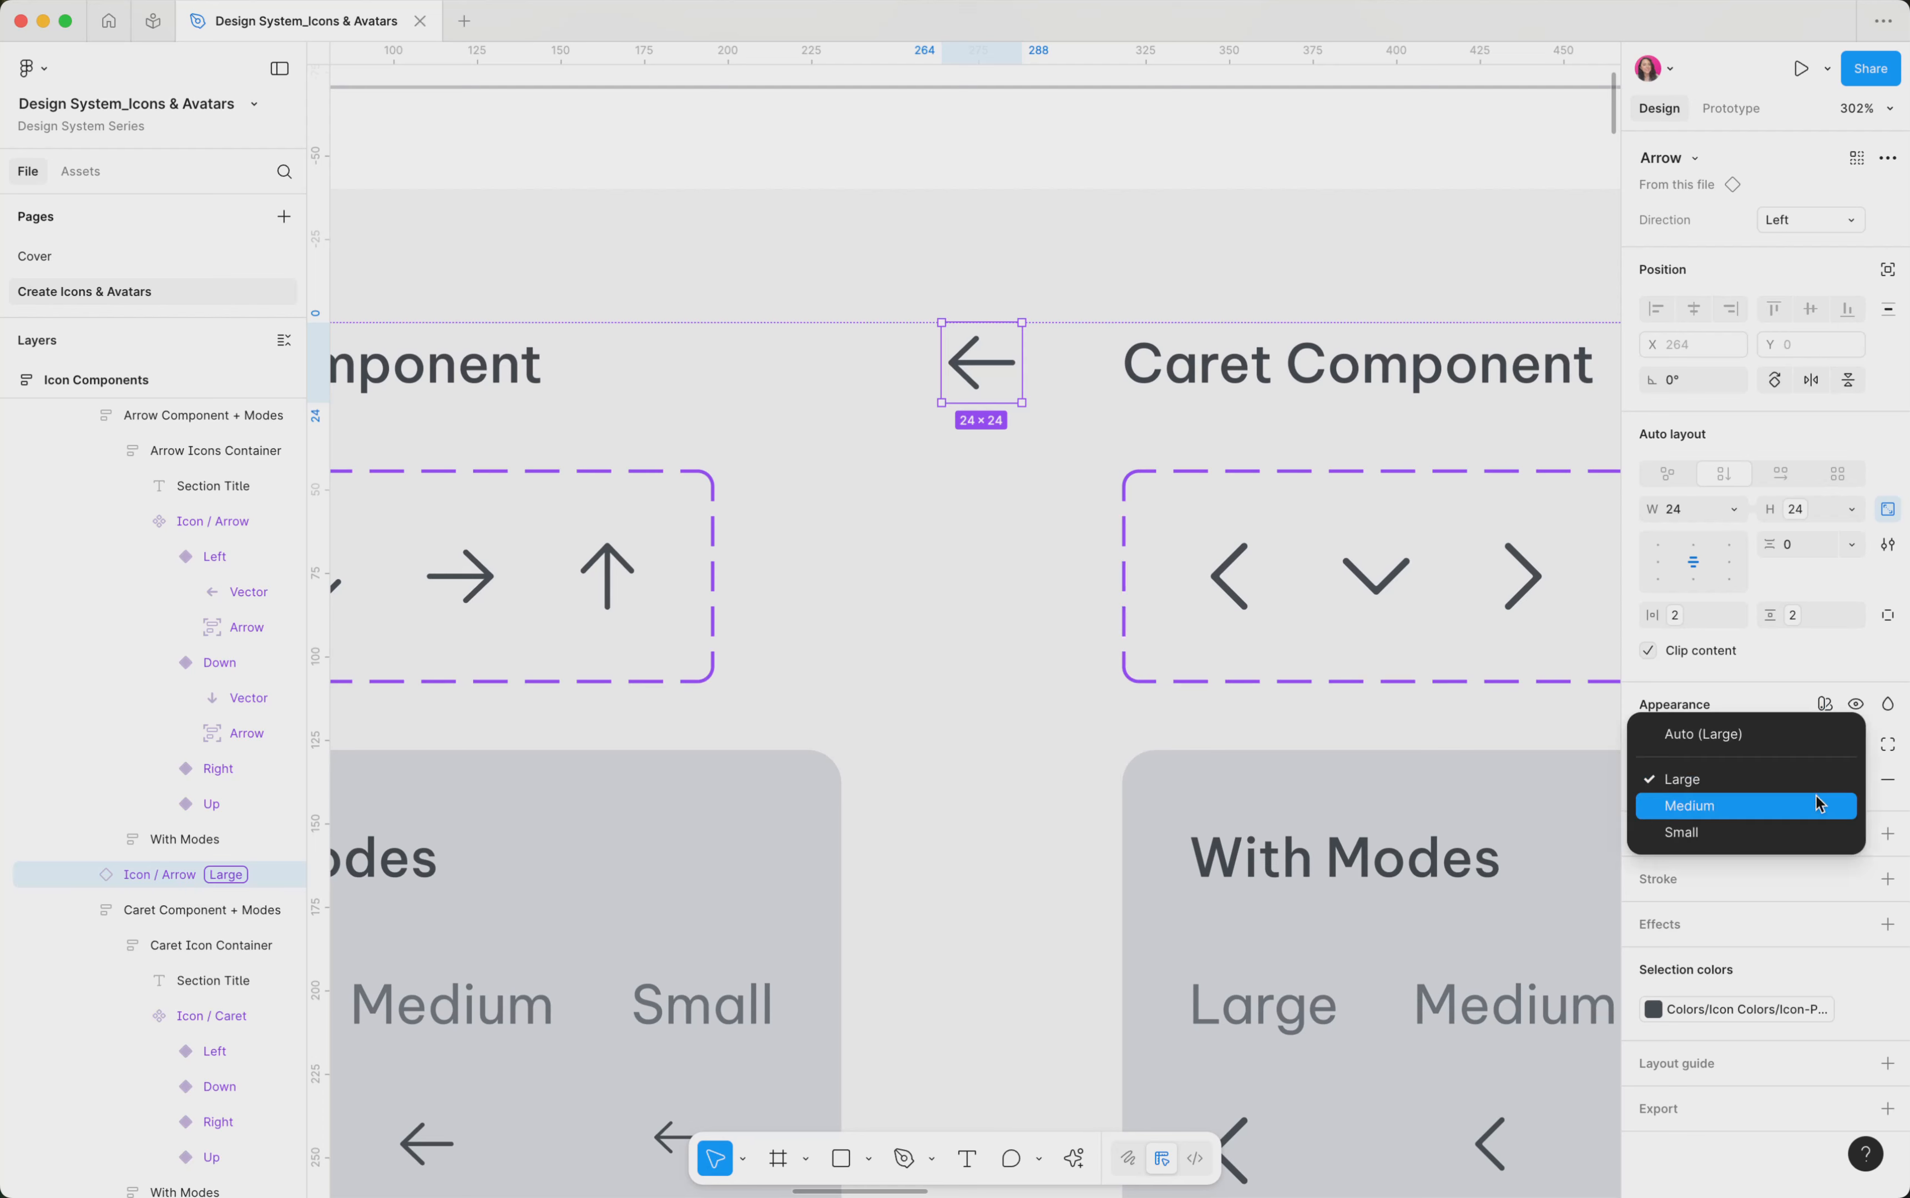
{"action": "left_click", "coordinate": [1815, 797]}
{"action": "left_click", "coordinate": [1812, 780]}
{"action": "left_click", "coordinate": [1815, 806]}
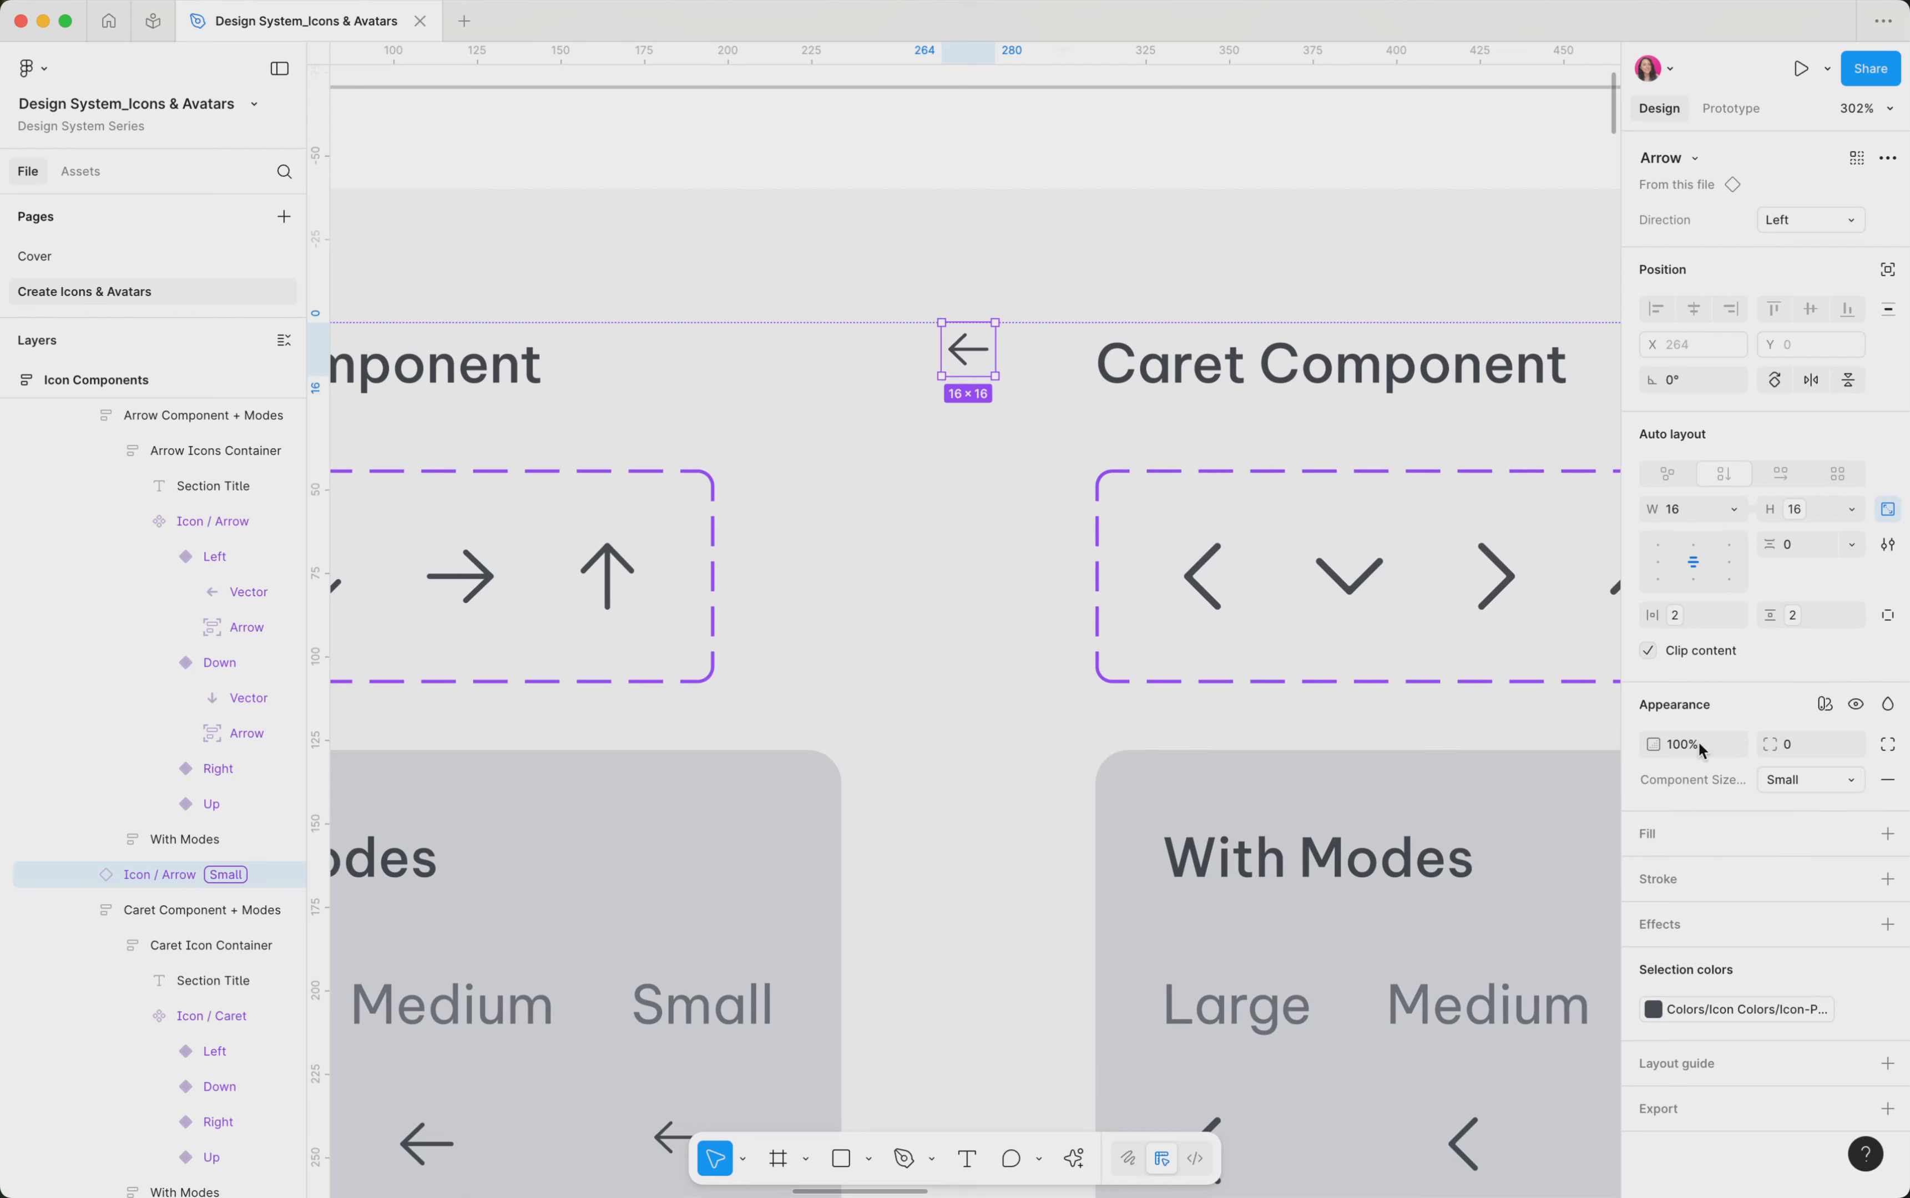
{"action": "key", "text": "Delete"}
Step: Examine the icon components from the arrow and caret mode examples down to the Tab Bar Icons
{"action": "scroll", "coordinate": [1021, 488], "scroll_direction": "down", "scroll_amount": 3}
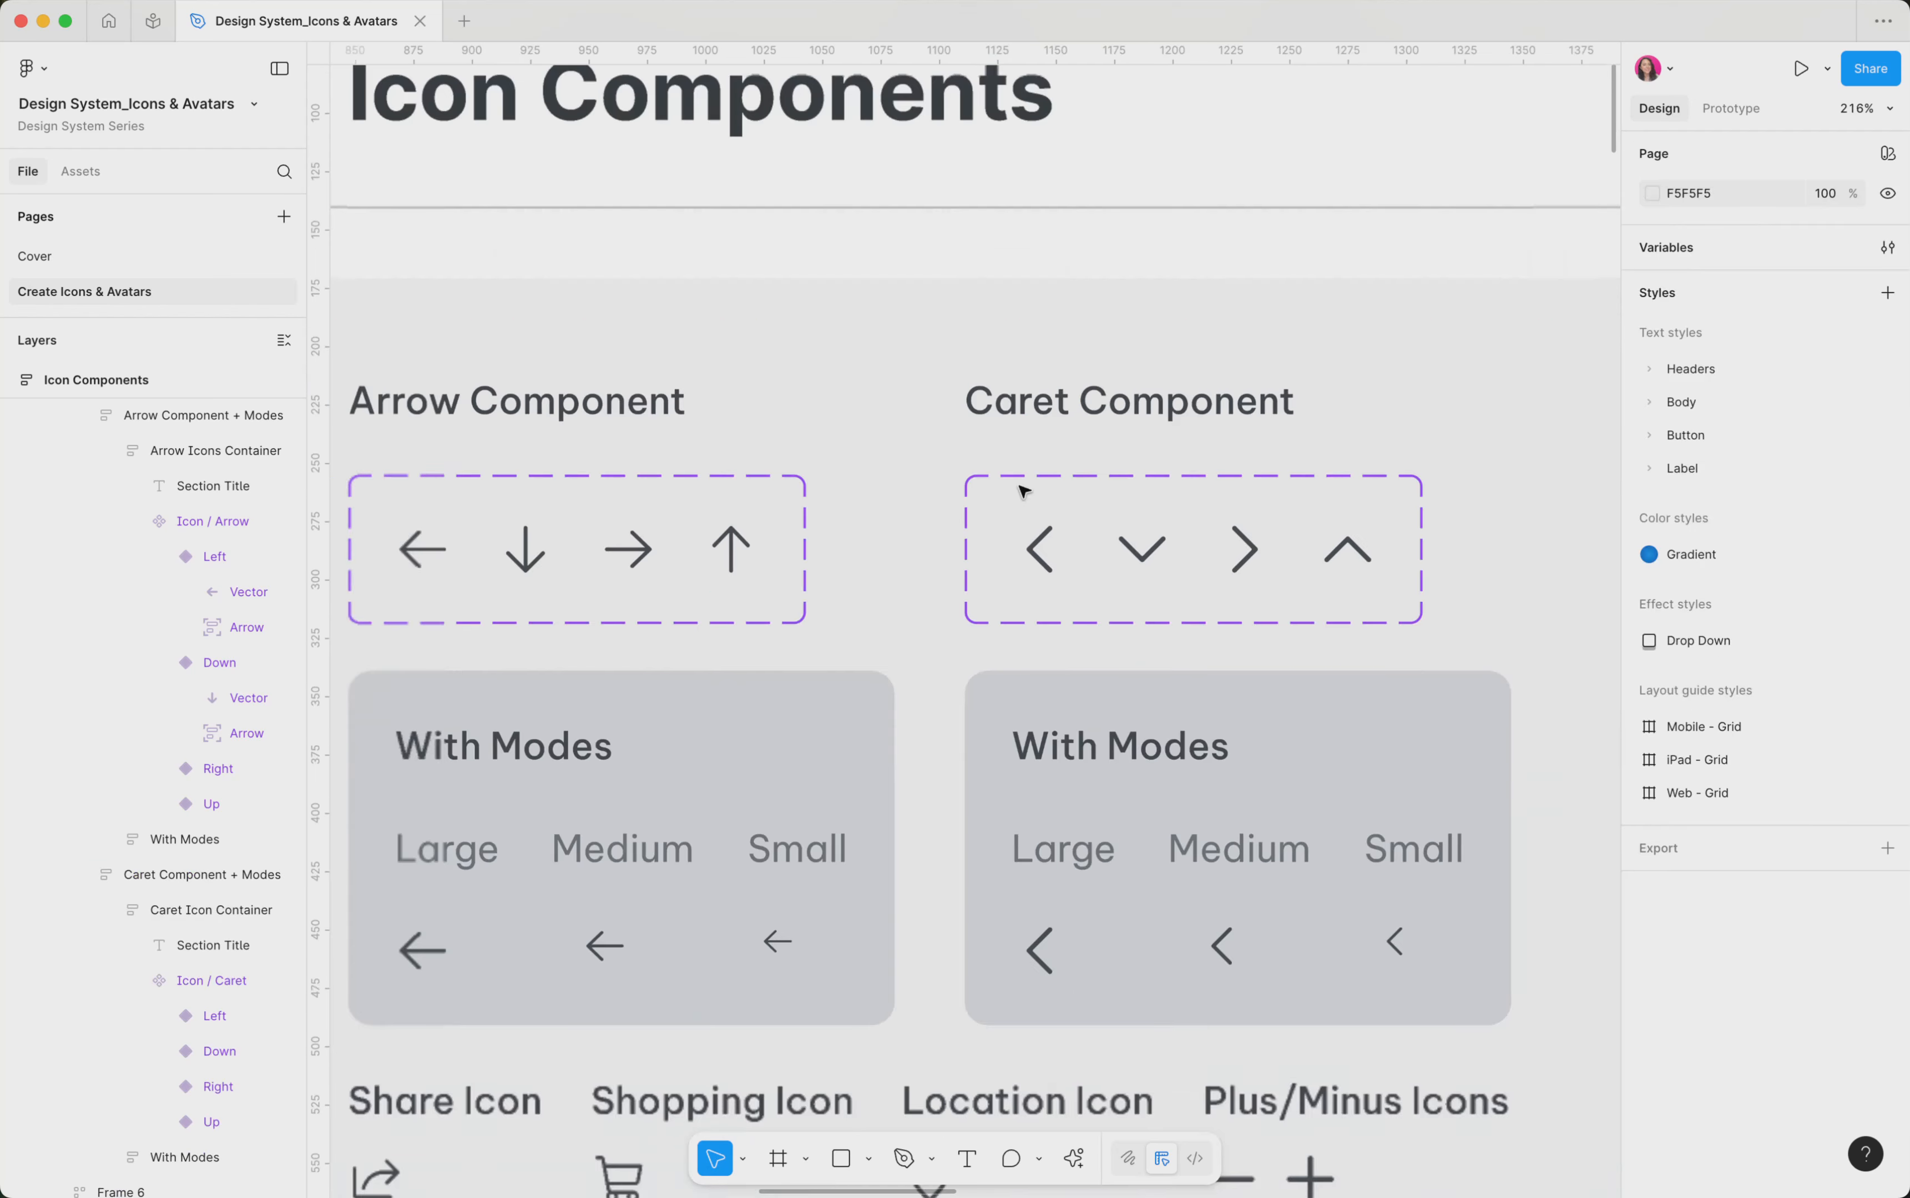
{"action": "scroll", "coordinate": [1021, 488], "scroll_direction": "left", "scroll_amount": 3}
{"action": "scroll", "coordinate": [1021, 488], "scroll_direction": "down", "scroll_amount": 2}
{"action": "scroll", "coordinate": [1021, 488], "scroll_direction": "right", "scroll_amount": 1}
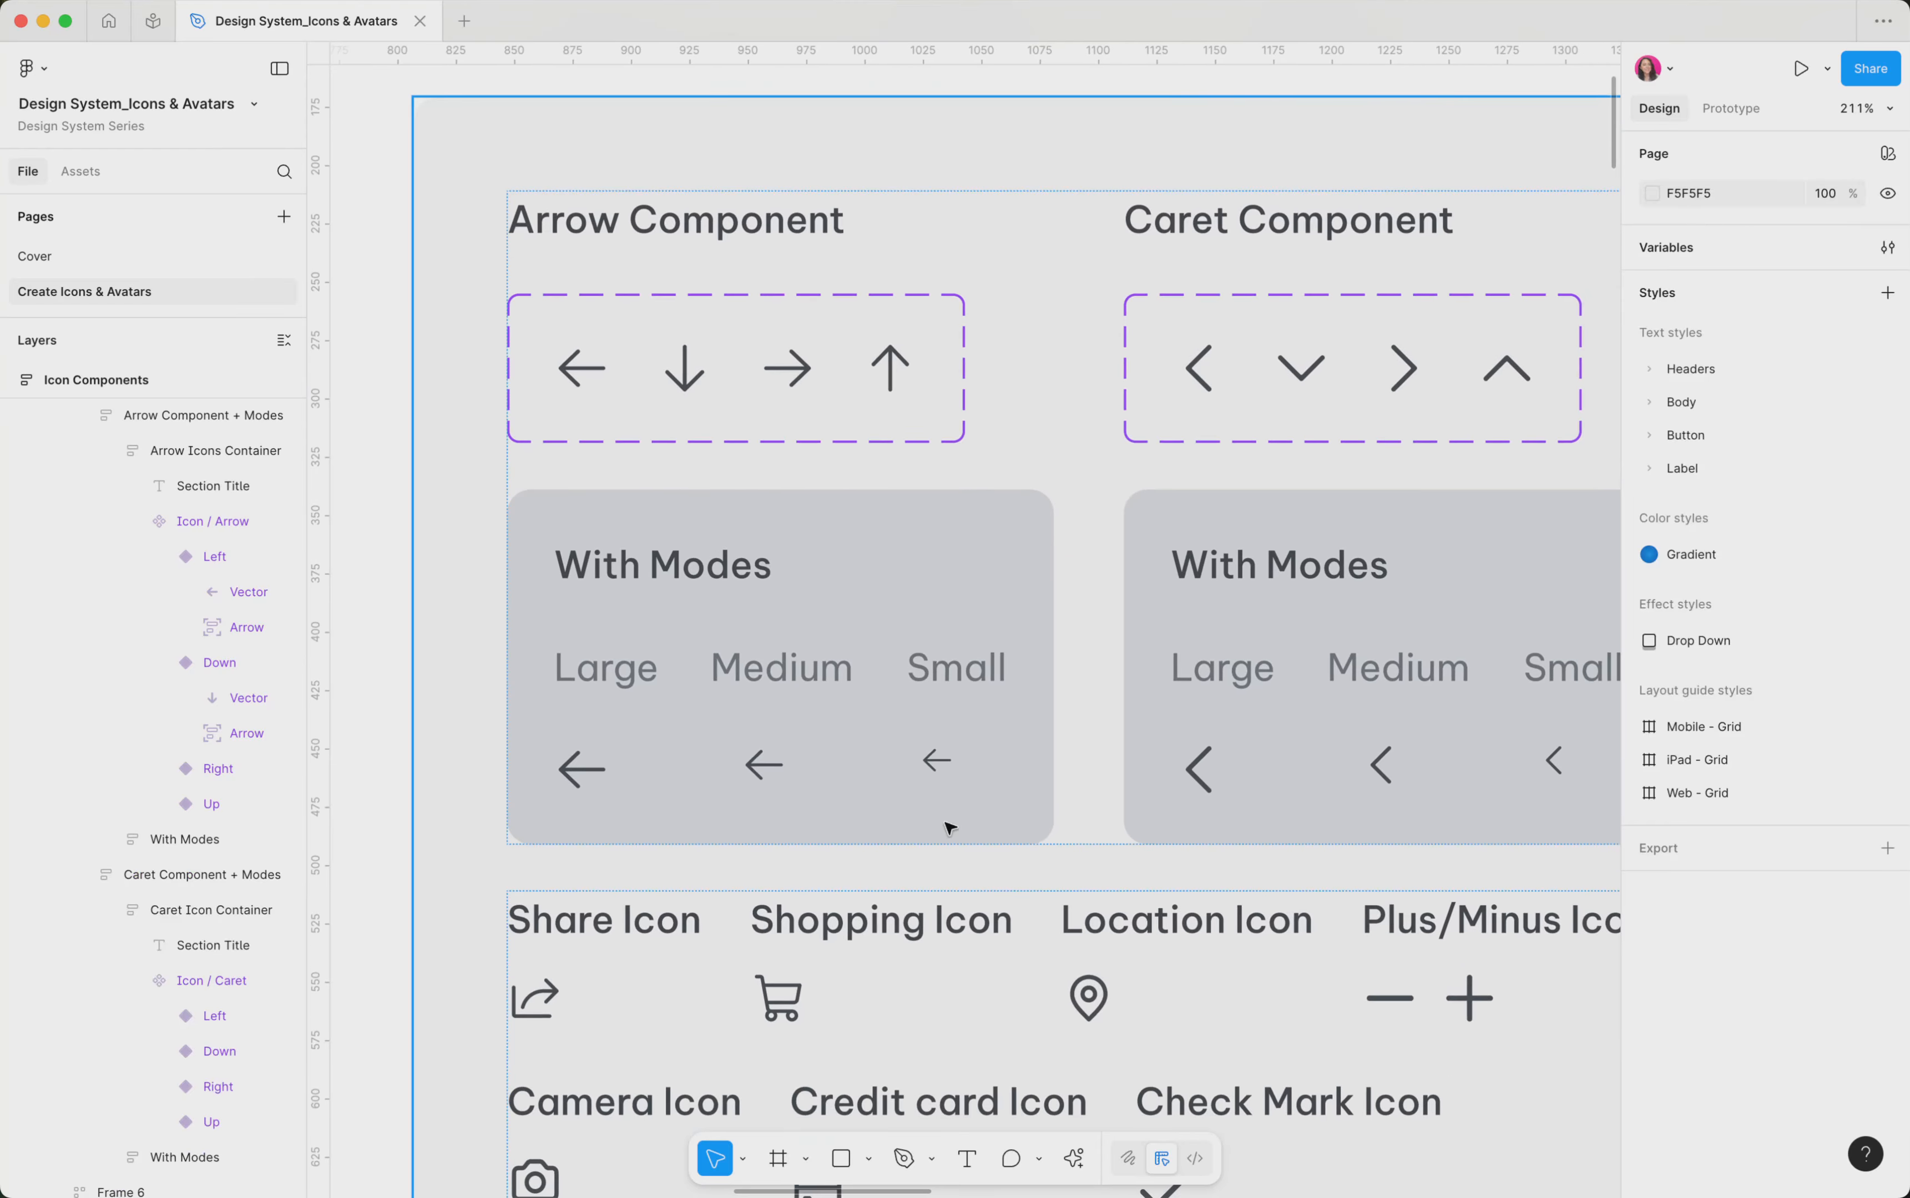
{"action": "scroll", "coordinate": [823, 692], "scroll_direction": "down", "scroll_amount": 2}
{"action": "scroll", "coordinate": [824, 692], "scroll_direction": "right", "scroll_amount": 2}
{"action": "scroll", "coordinate": [824, 692], "scroll_direction": "up", "scroll_amount": 1}
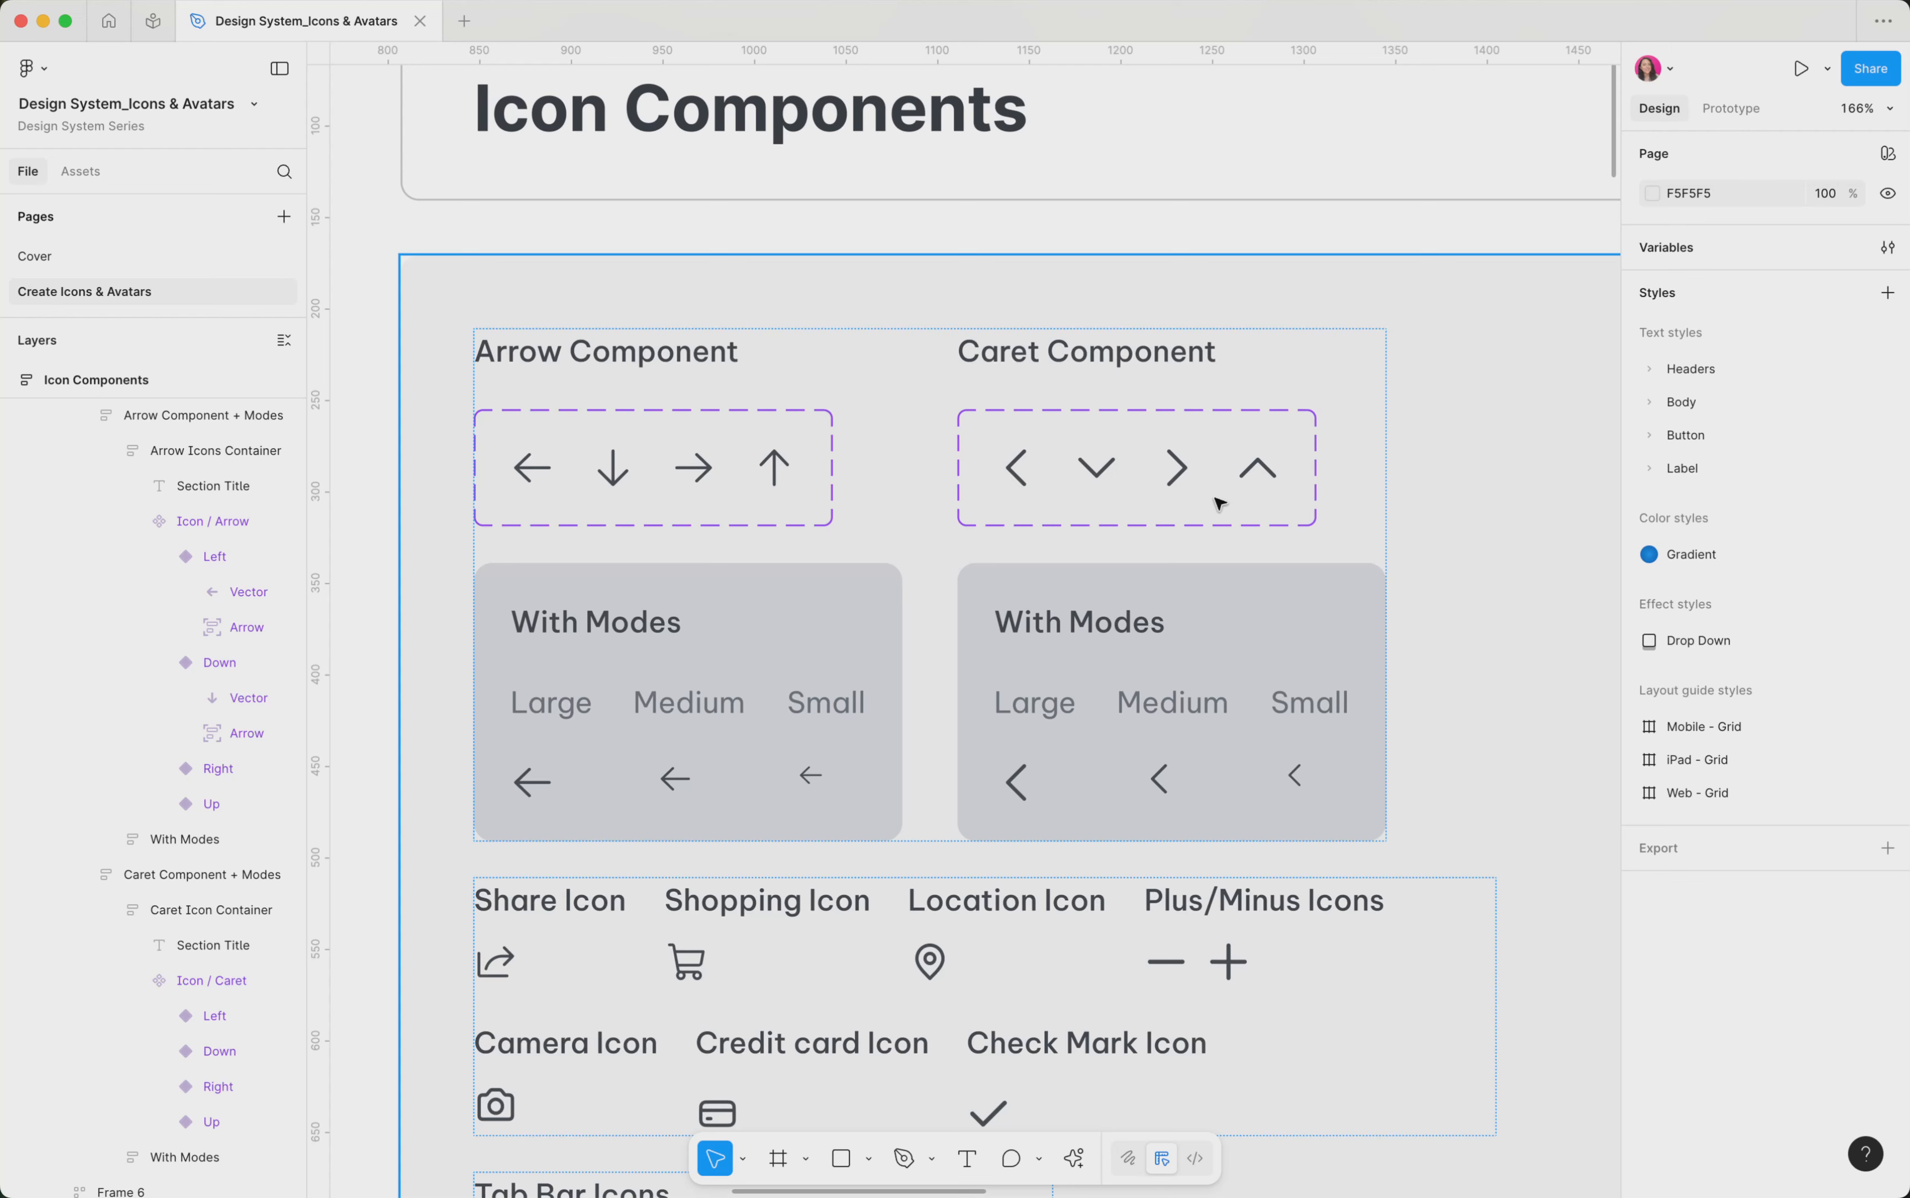
{"action": "scroll", "coordinate": [1086, 649], "scroll_direction": "down", "scroll_amount": 2}
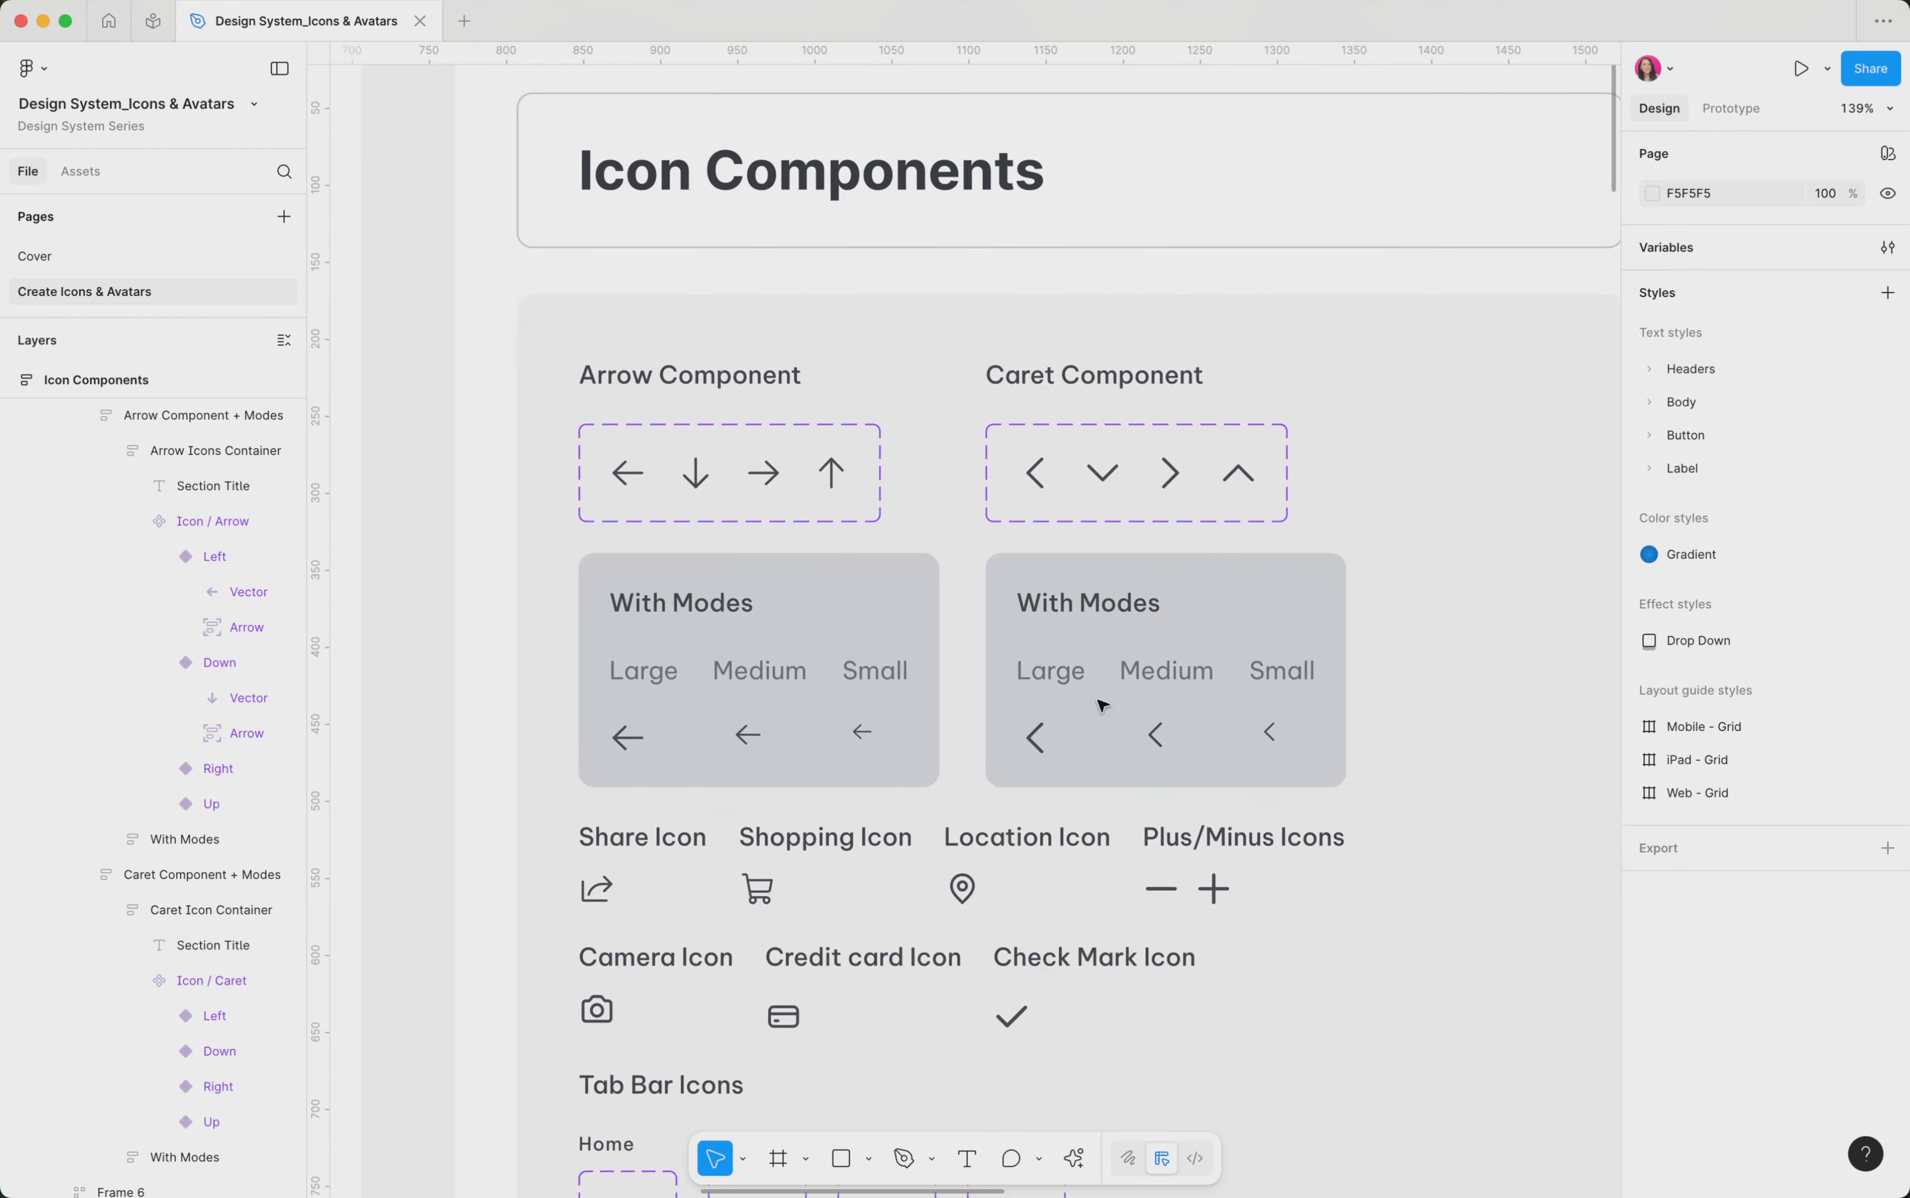
{"action": "scroll", "coordinate": [1101, 705], "scroll_direction": "down", "scroll_amount": 5}
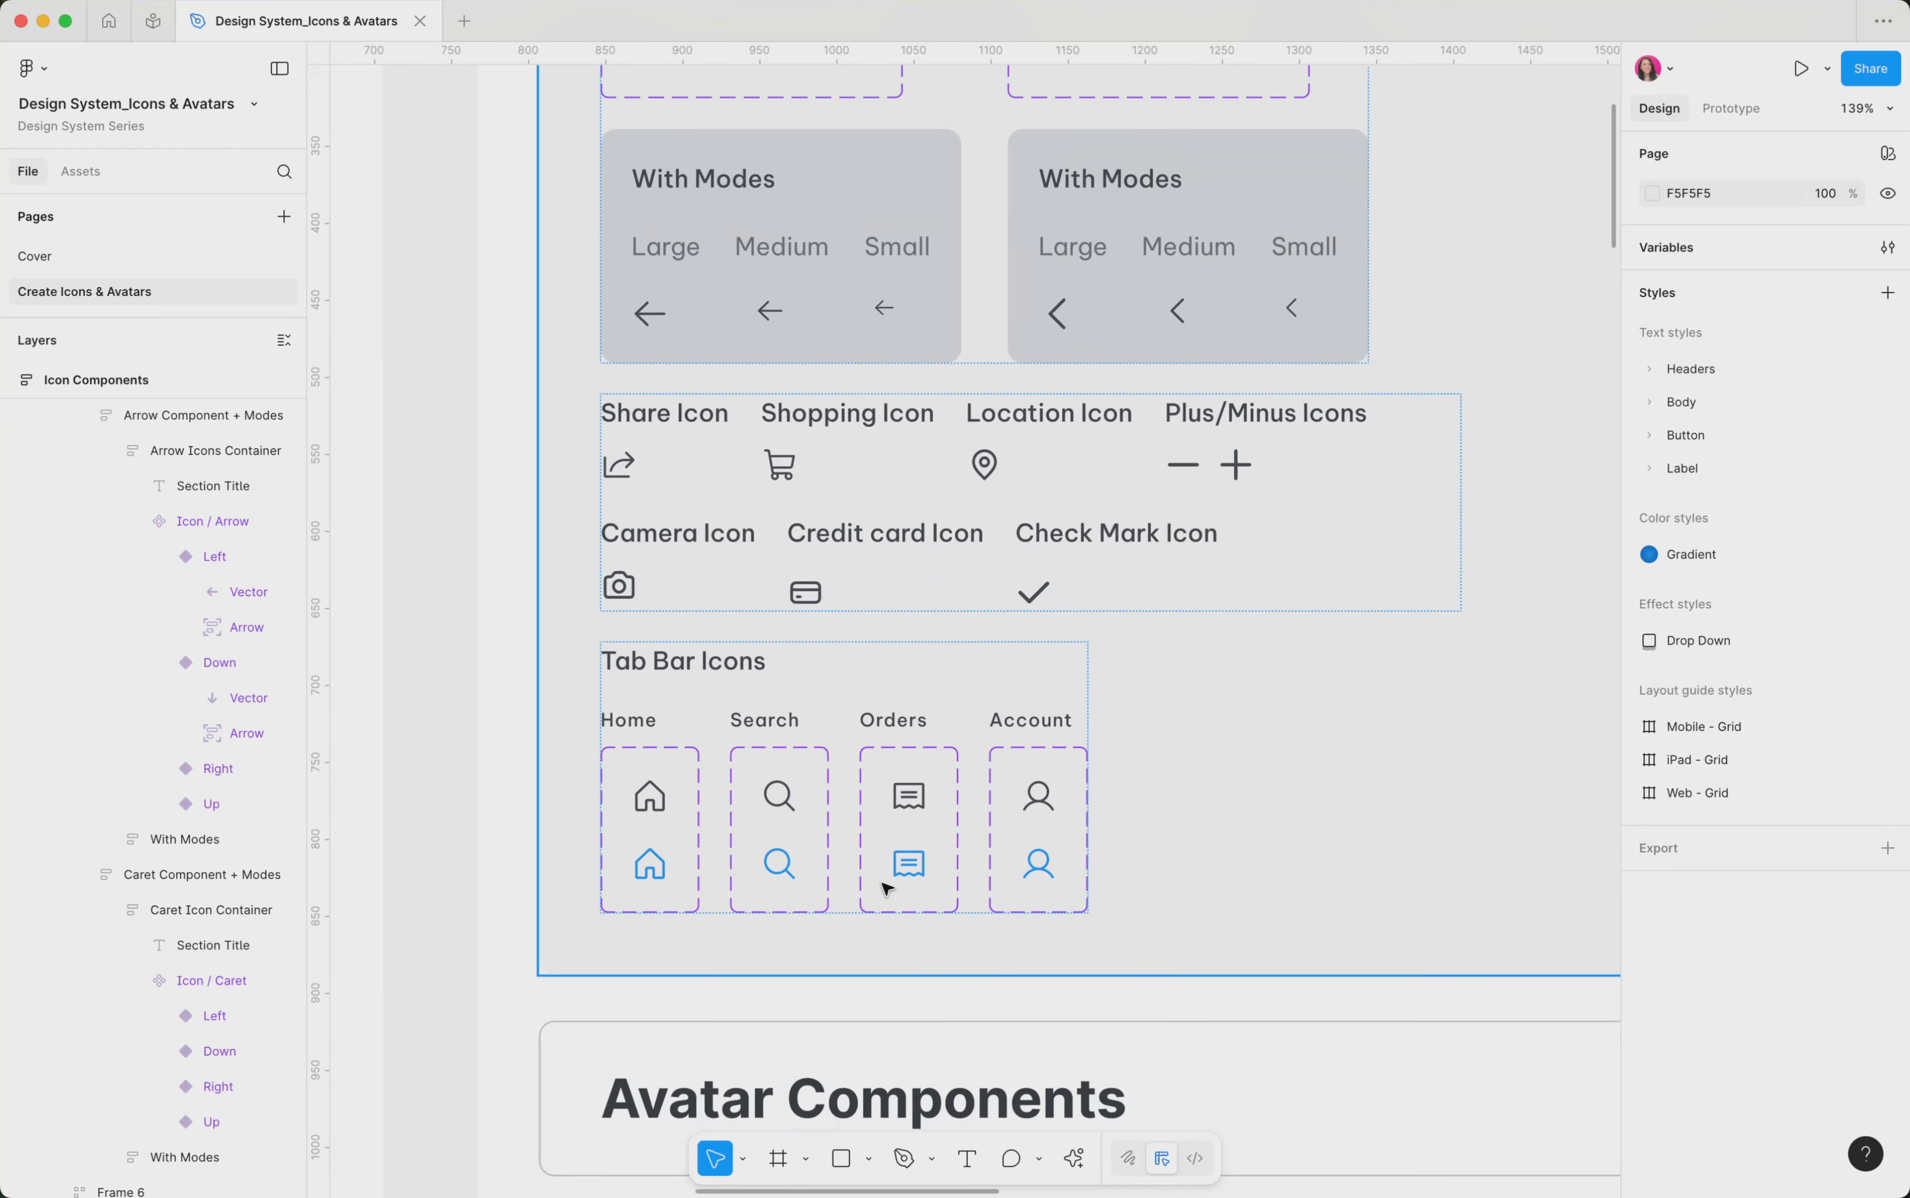
Step: Examine the Avatar Components section and the icon, avatar and button size variables in the Component Size [Theme] collection
{"action": "scroll", "coordinate": [848, 705], "scroll_direction": "down", "scroll_amount": 3, "text": "ctrl"}
{"action": "scroll", "coordinate": [846, 704], "scroll_direction": "down", "scroll_amount": 5}
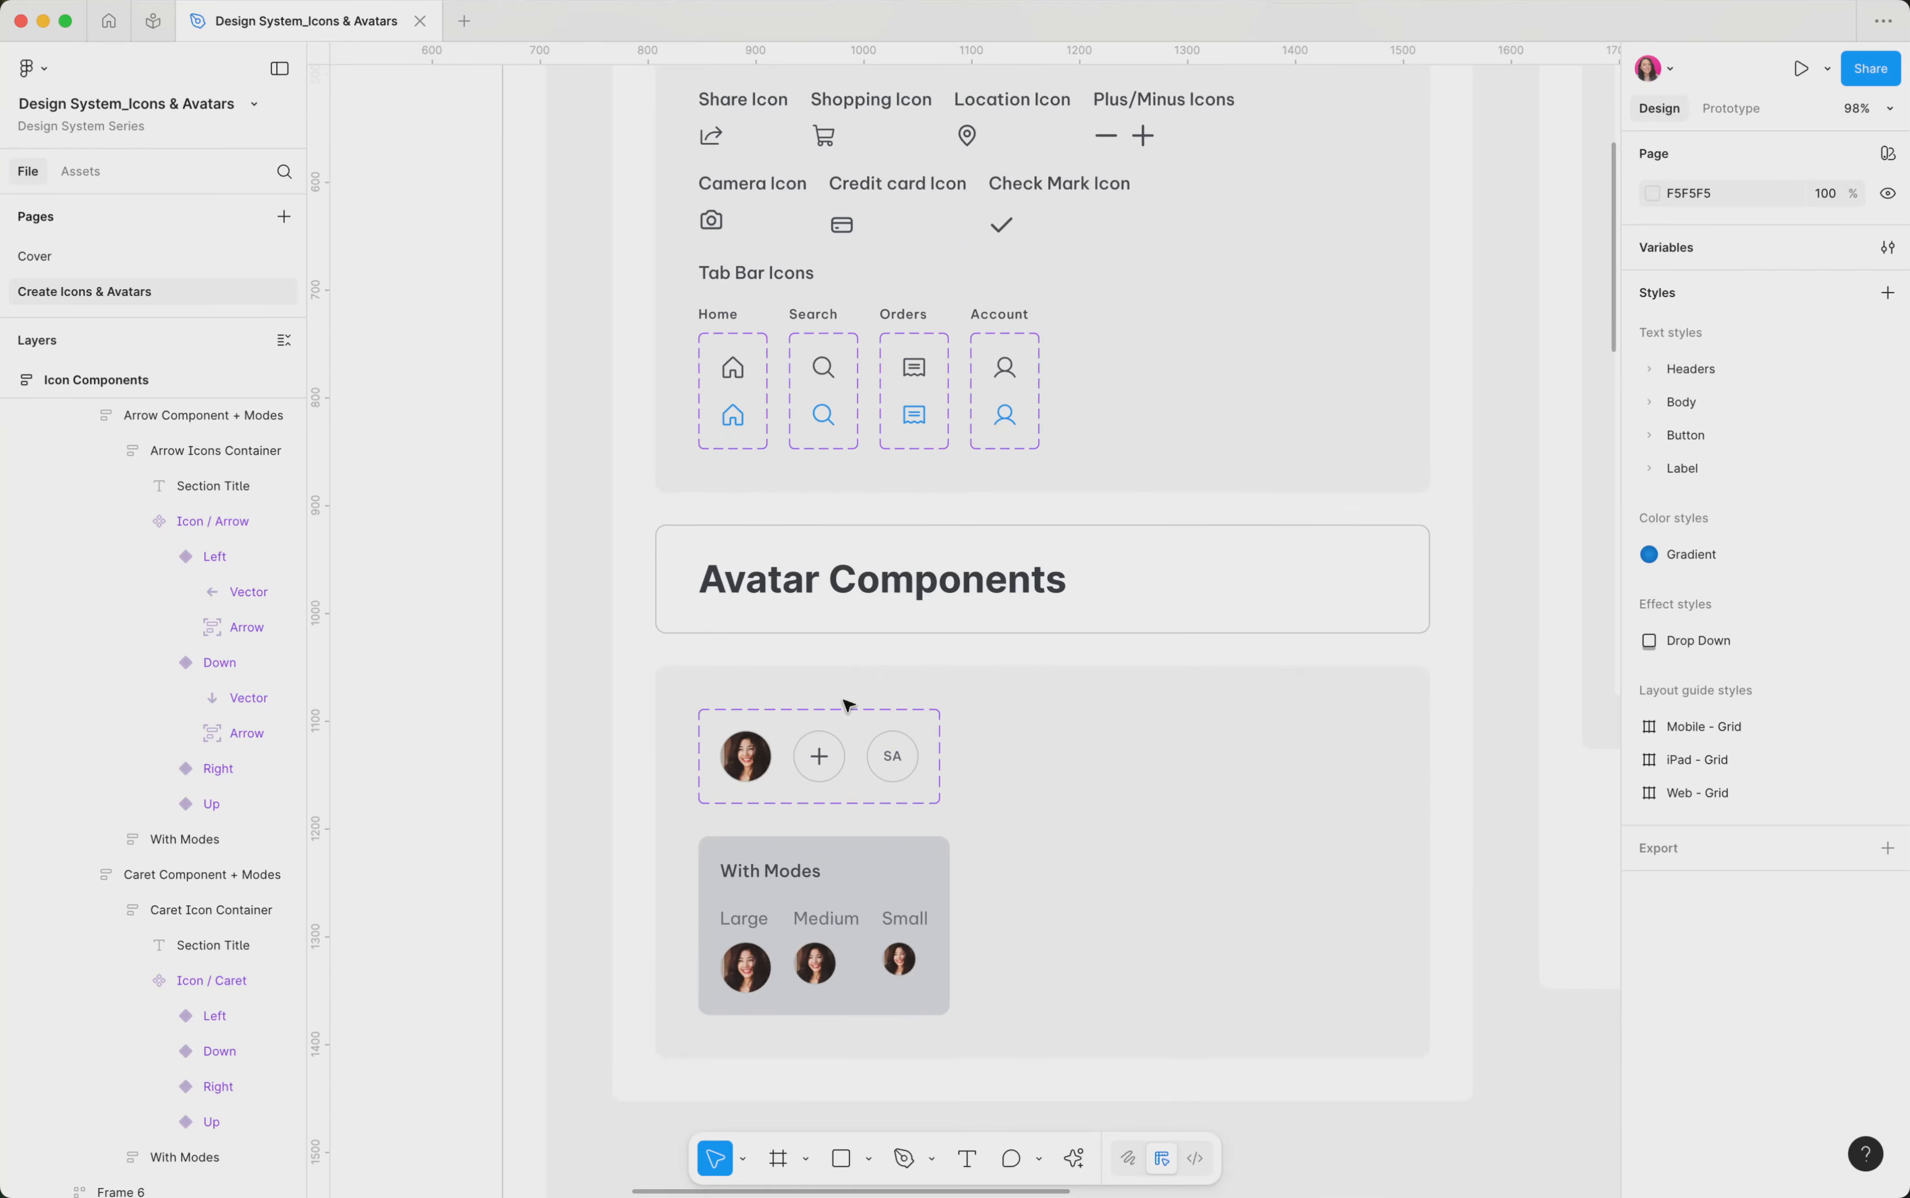
{"action": "scroll", "coordinate": [775, 854], "scroll_direction": "up", "scroll_amount": 3, "text": "ctrl"}
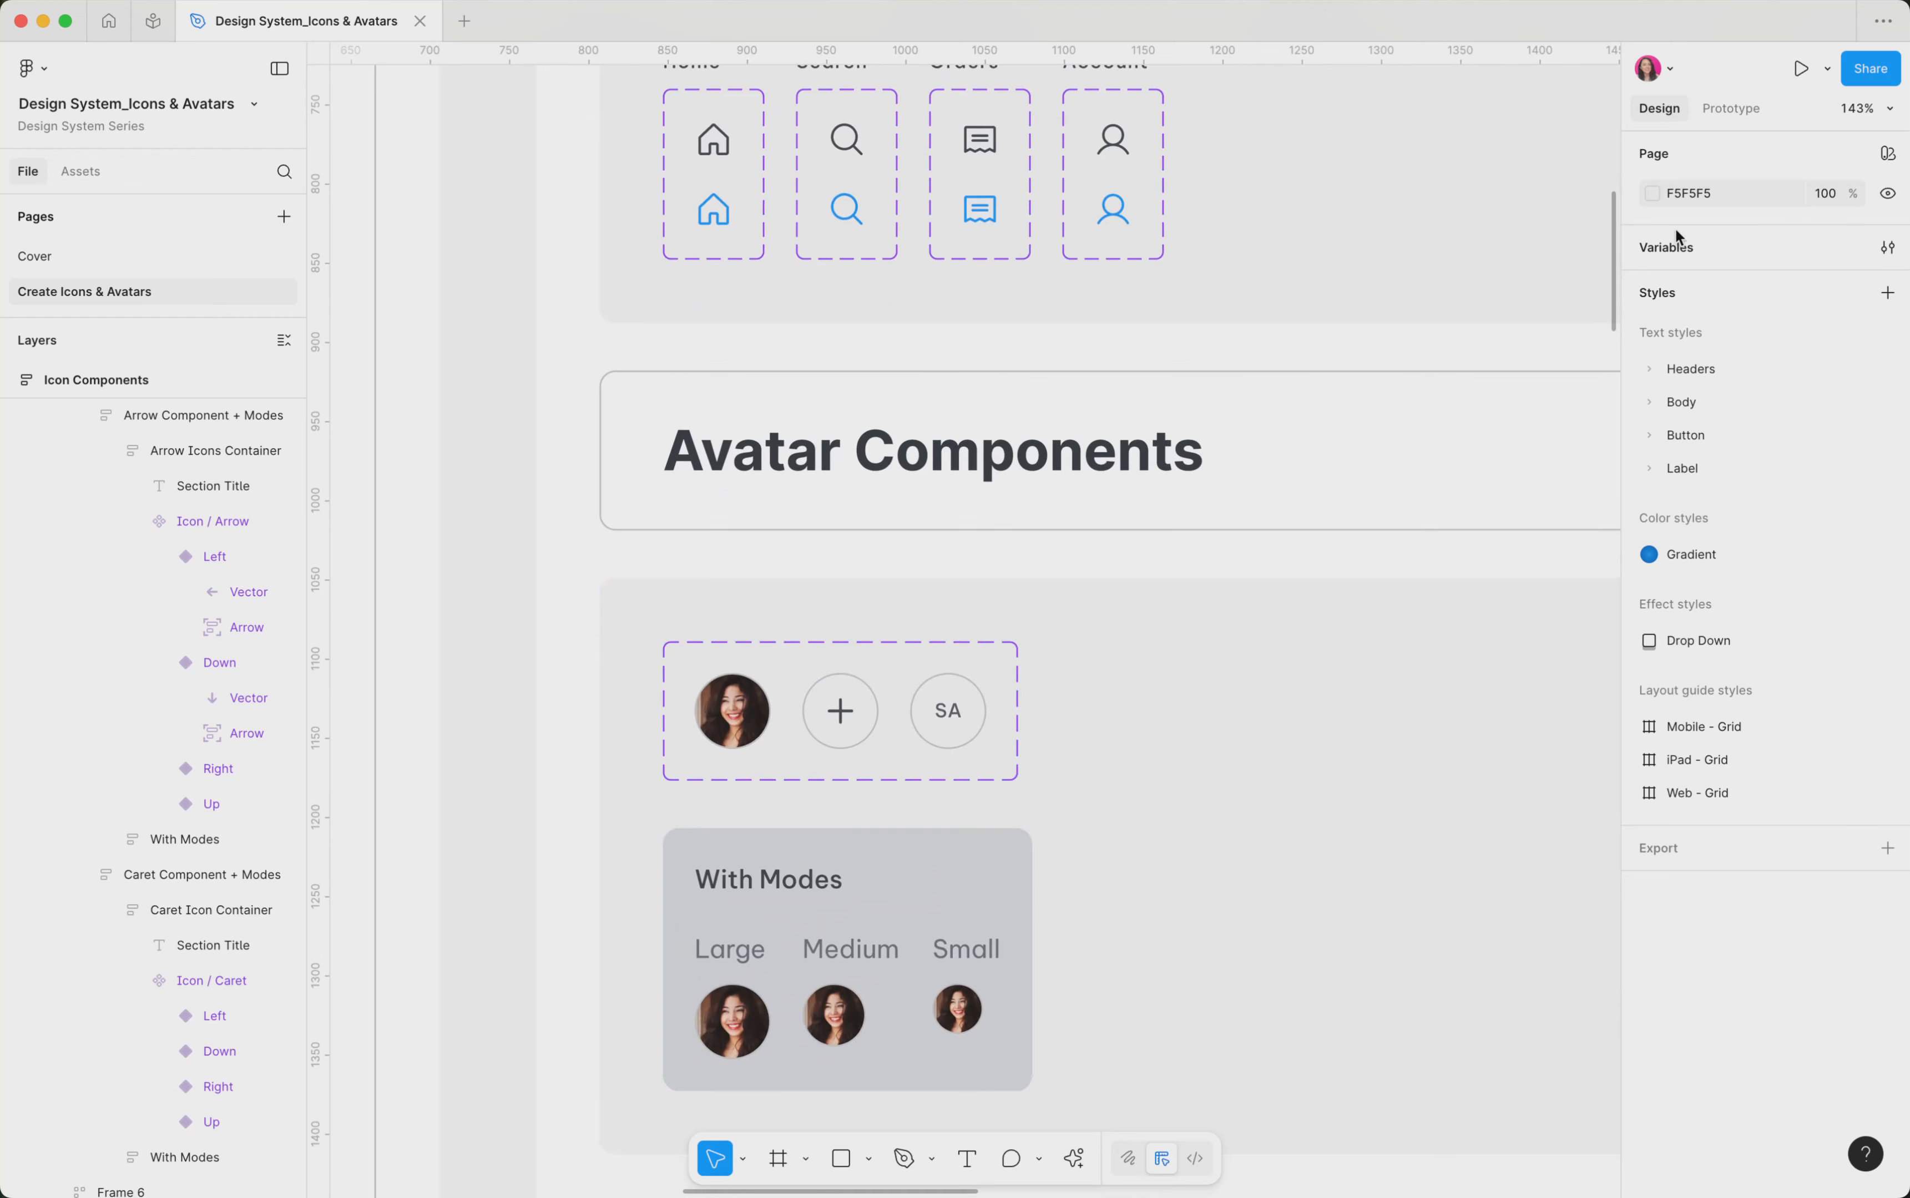
{"action": "left_click", "coordinate": [1667, 250]}
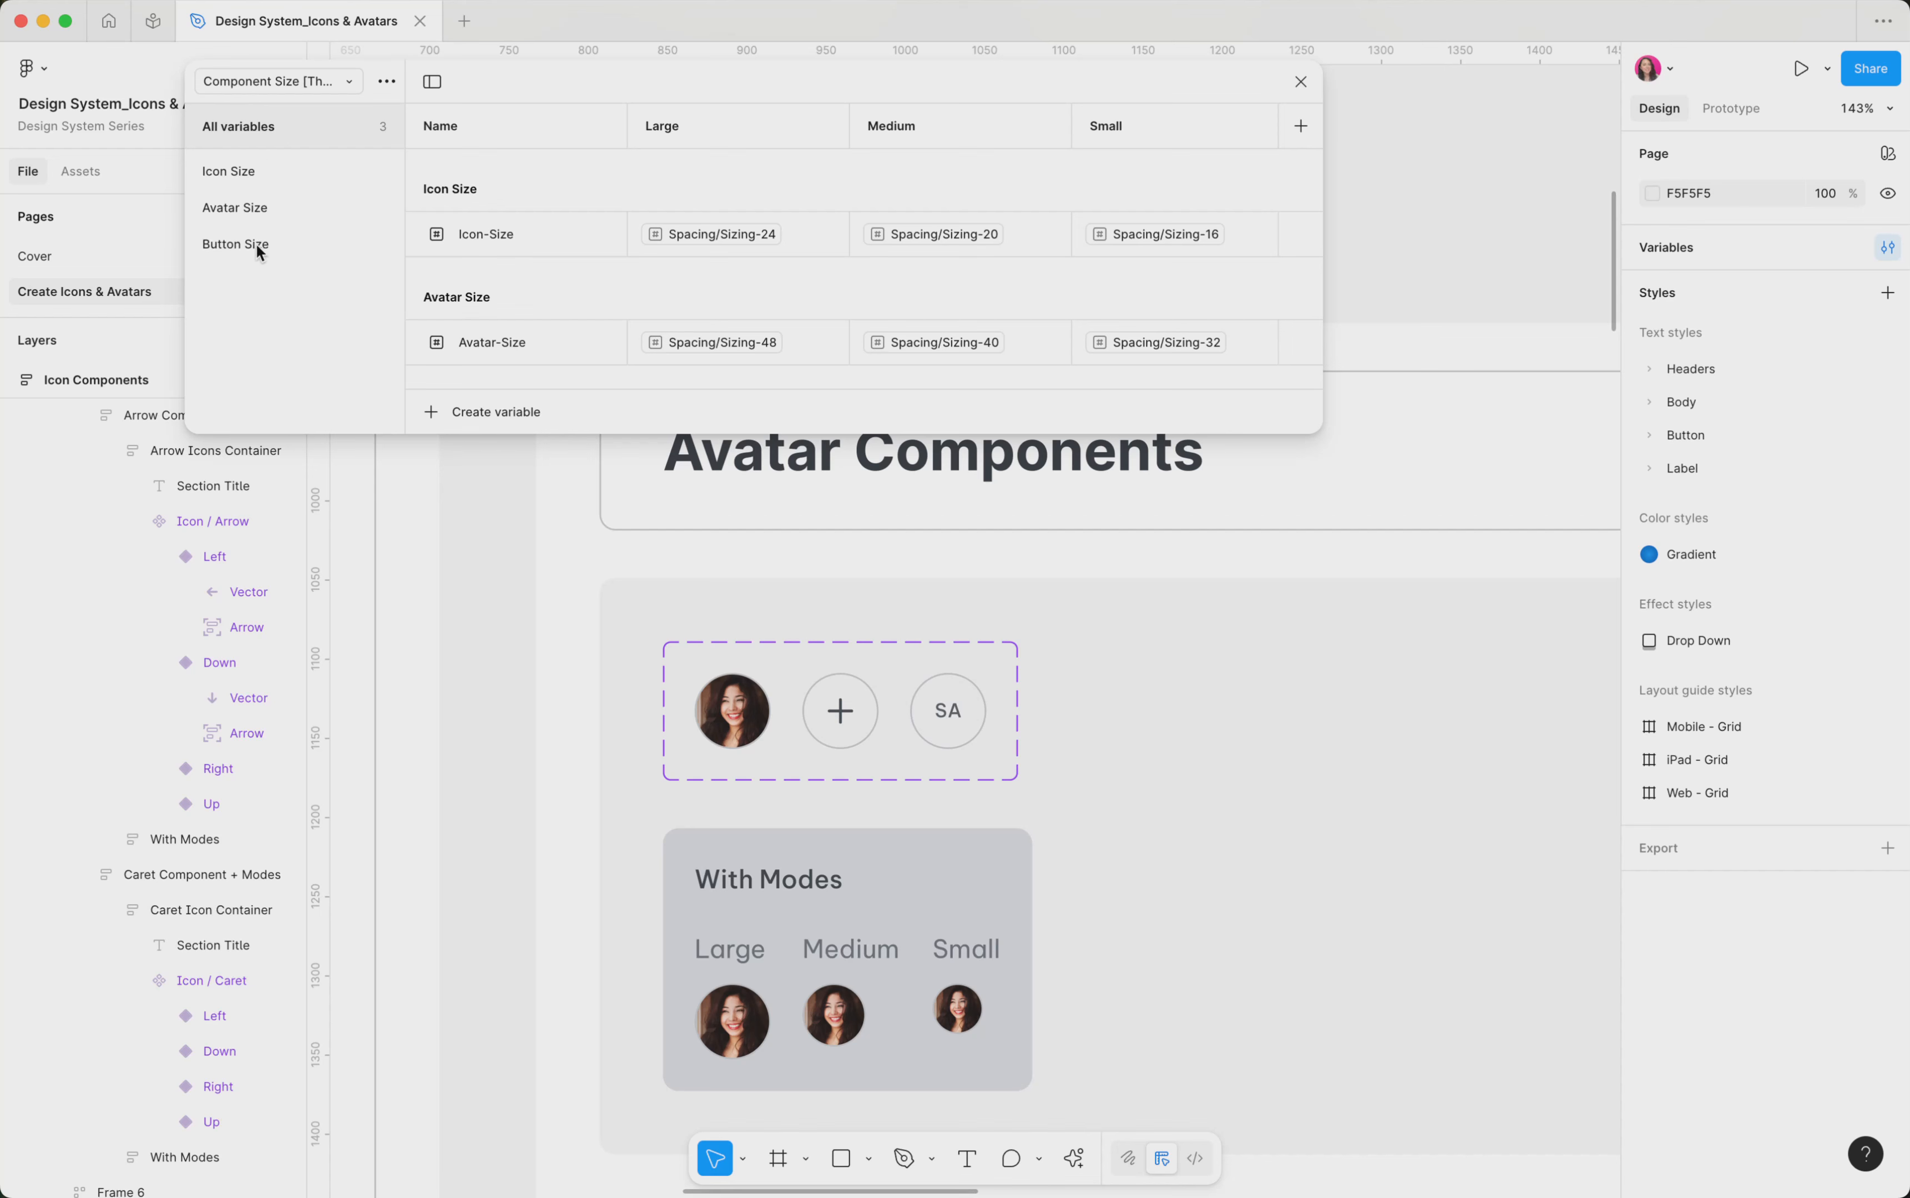
{"action": "left_click", "coordinate": [1300, 82]}
Step: Inspect the size variable bound to the height of the minus button frame in the Add to Cart example
{"action": "scroll", "coordinate": [788, 490], "scroll_direction": "down", "scroll_amount": 10}
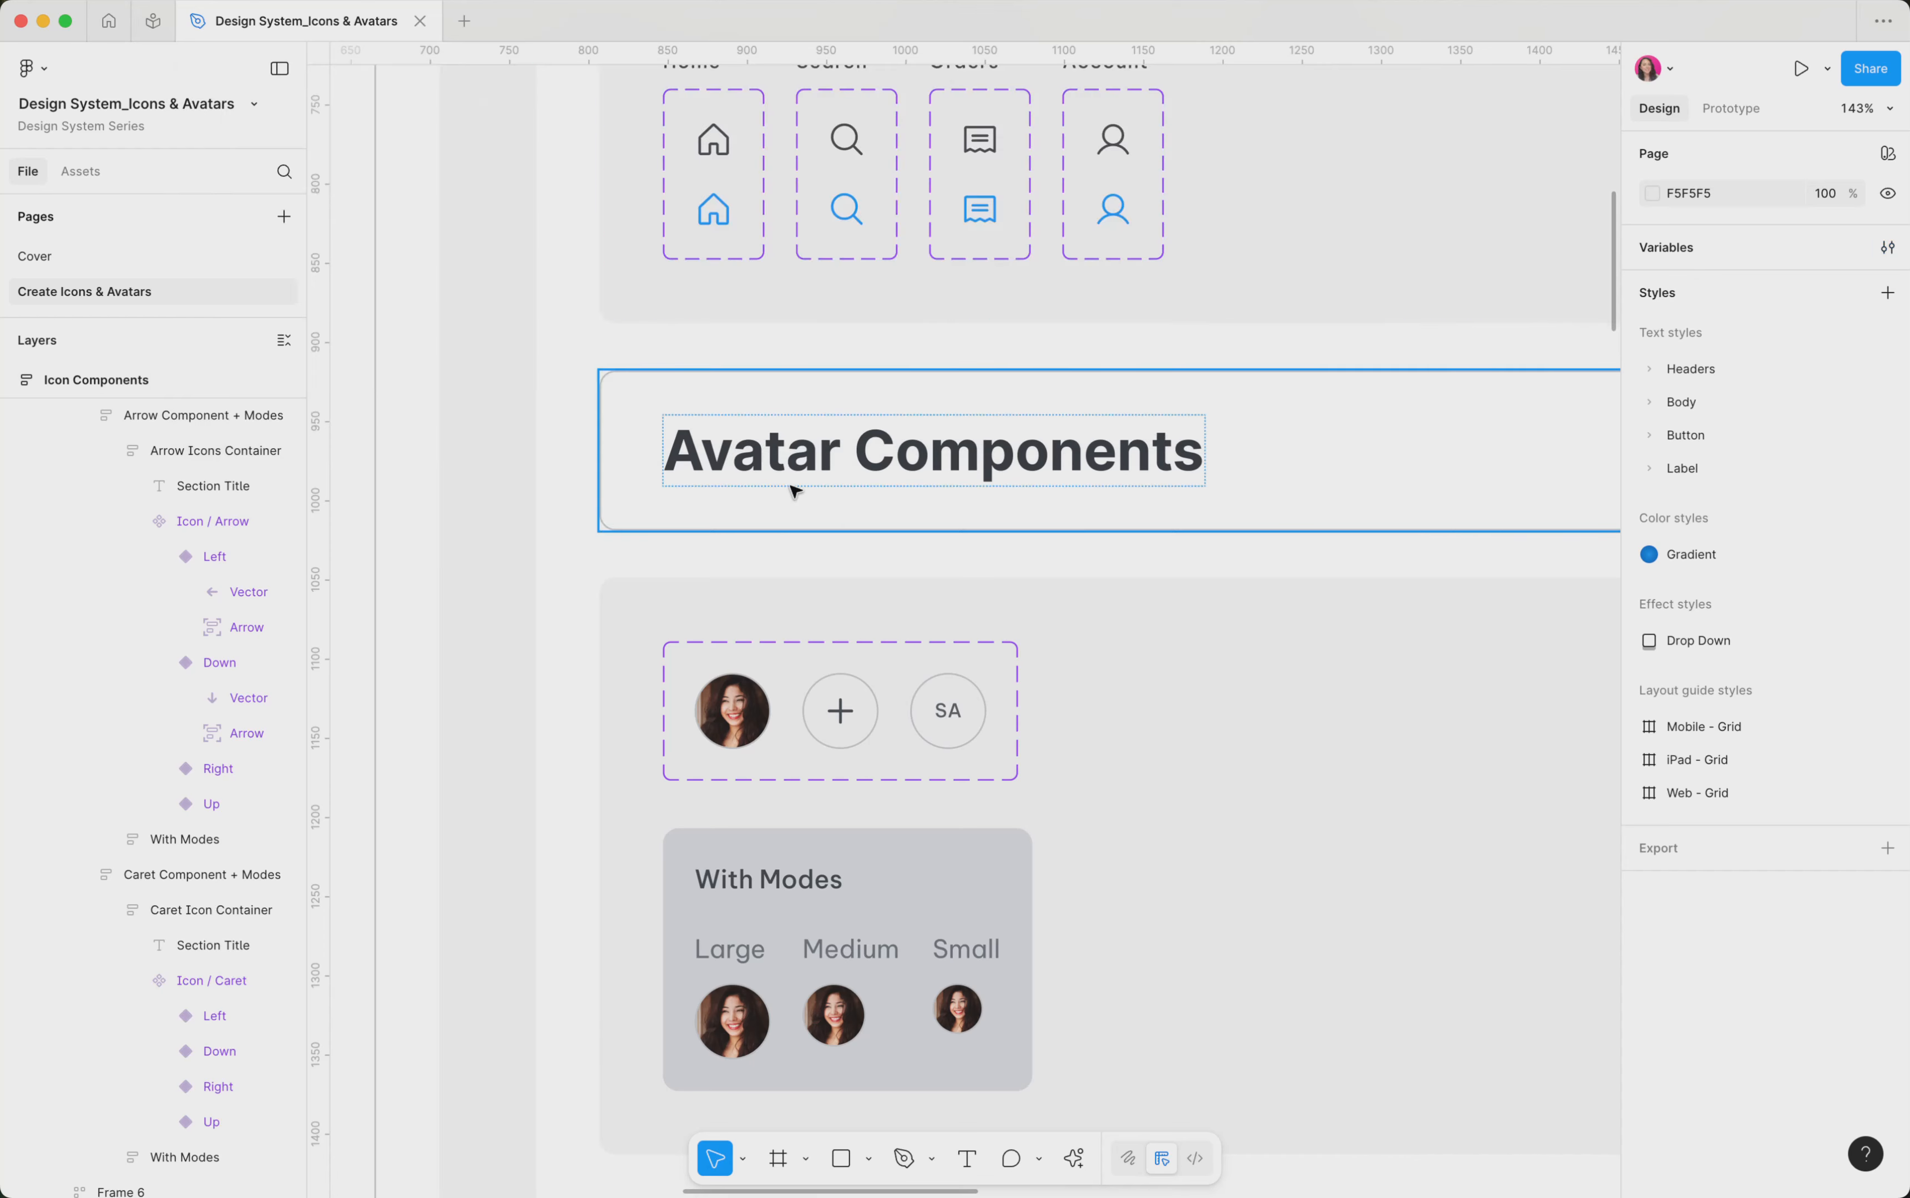
{"action": "scroll", "coordinate": [795, 491], "scroll_direction": "right", "scroll_amount": 8}
{"action": "scroll", "coordinate": [795, 491], "scroll_direction": "up", "scroll_amount": 3}
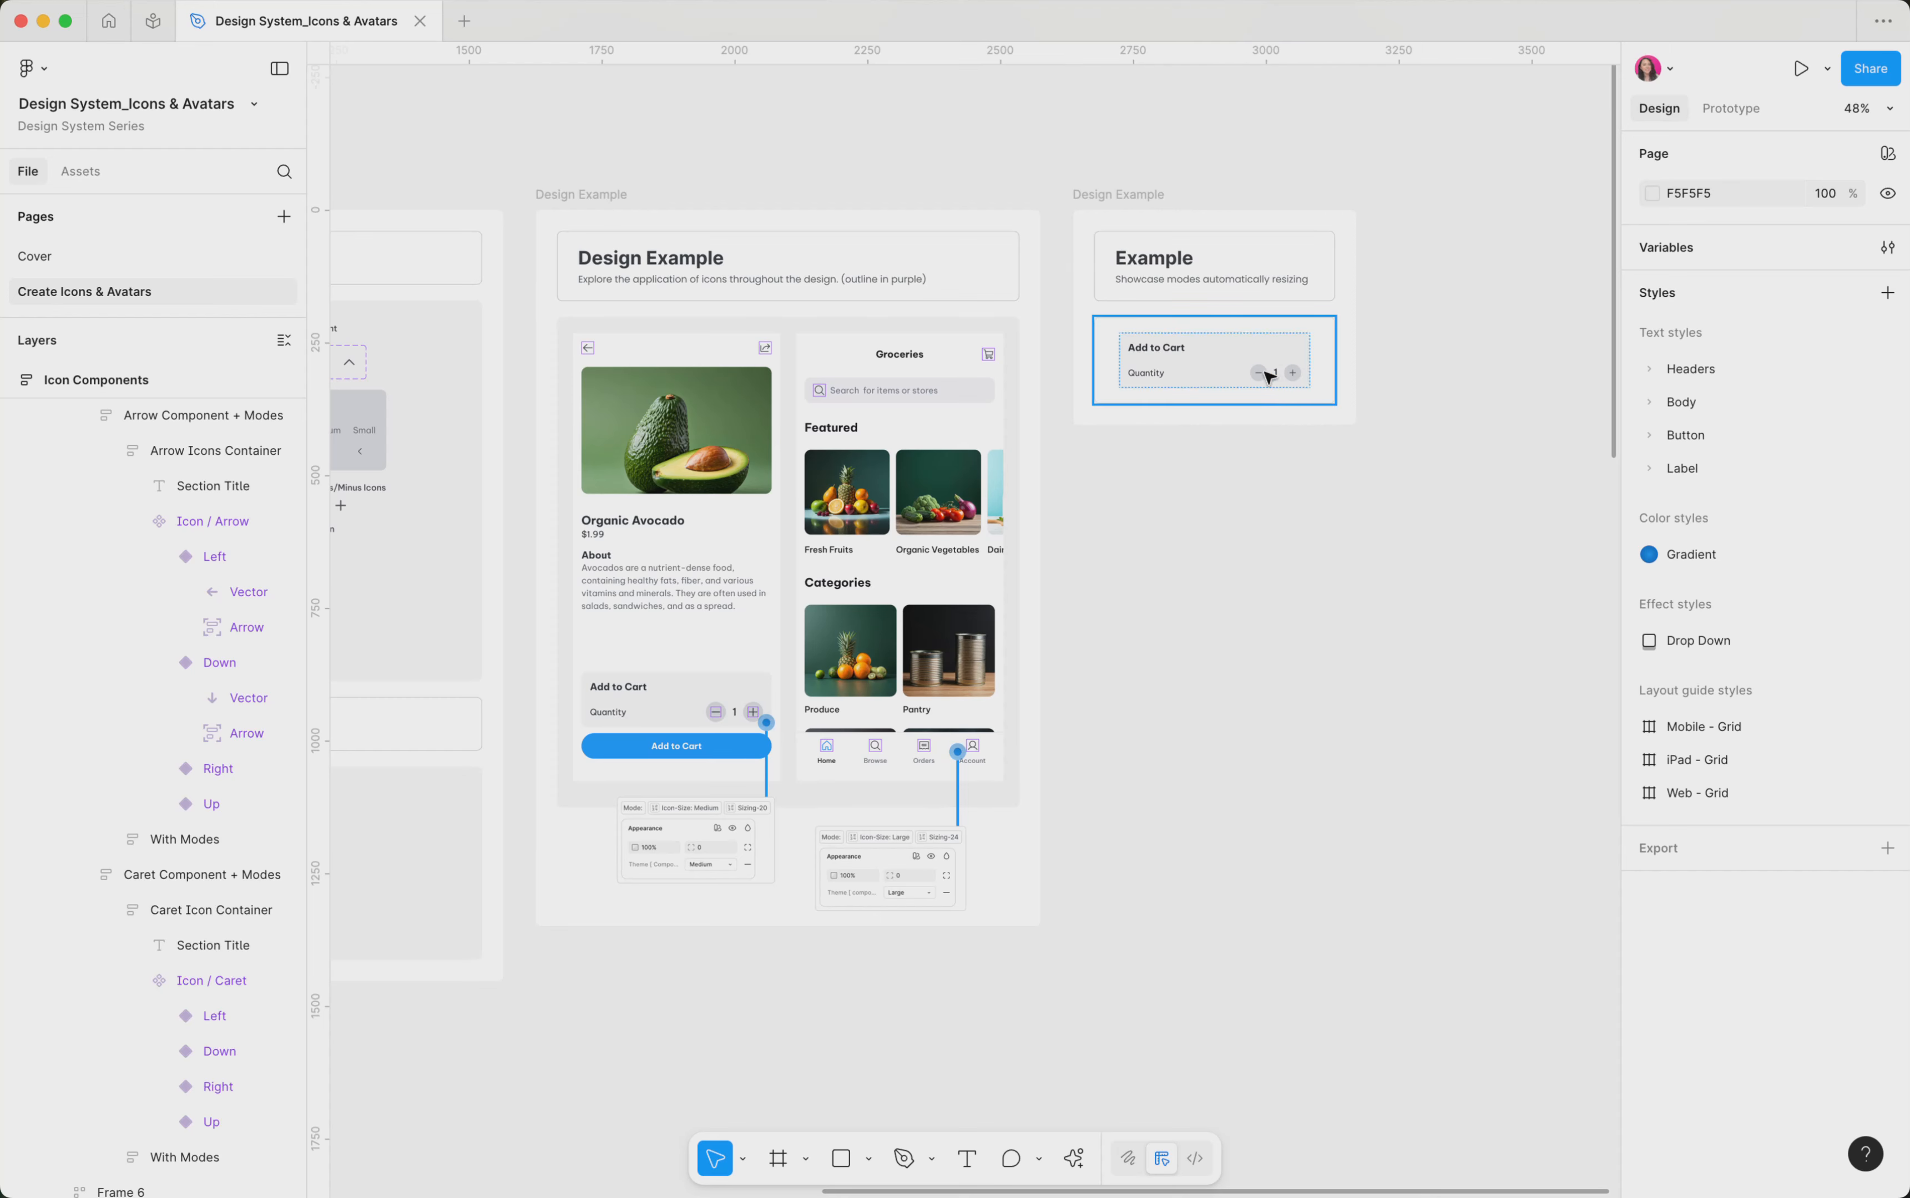
{"action": "left_click", "coordinate": [1266, 372]}
{"action": "left_click", "coordinate": [1268, 374]}
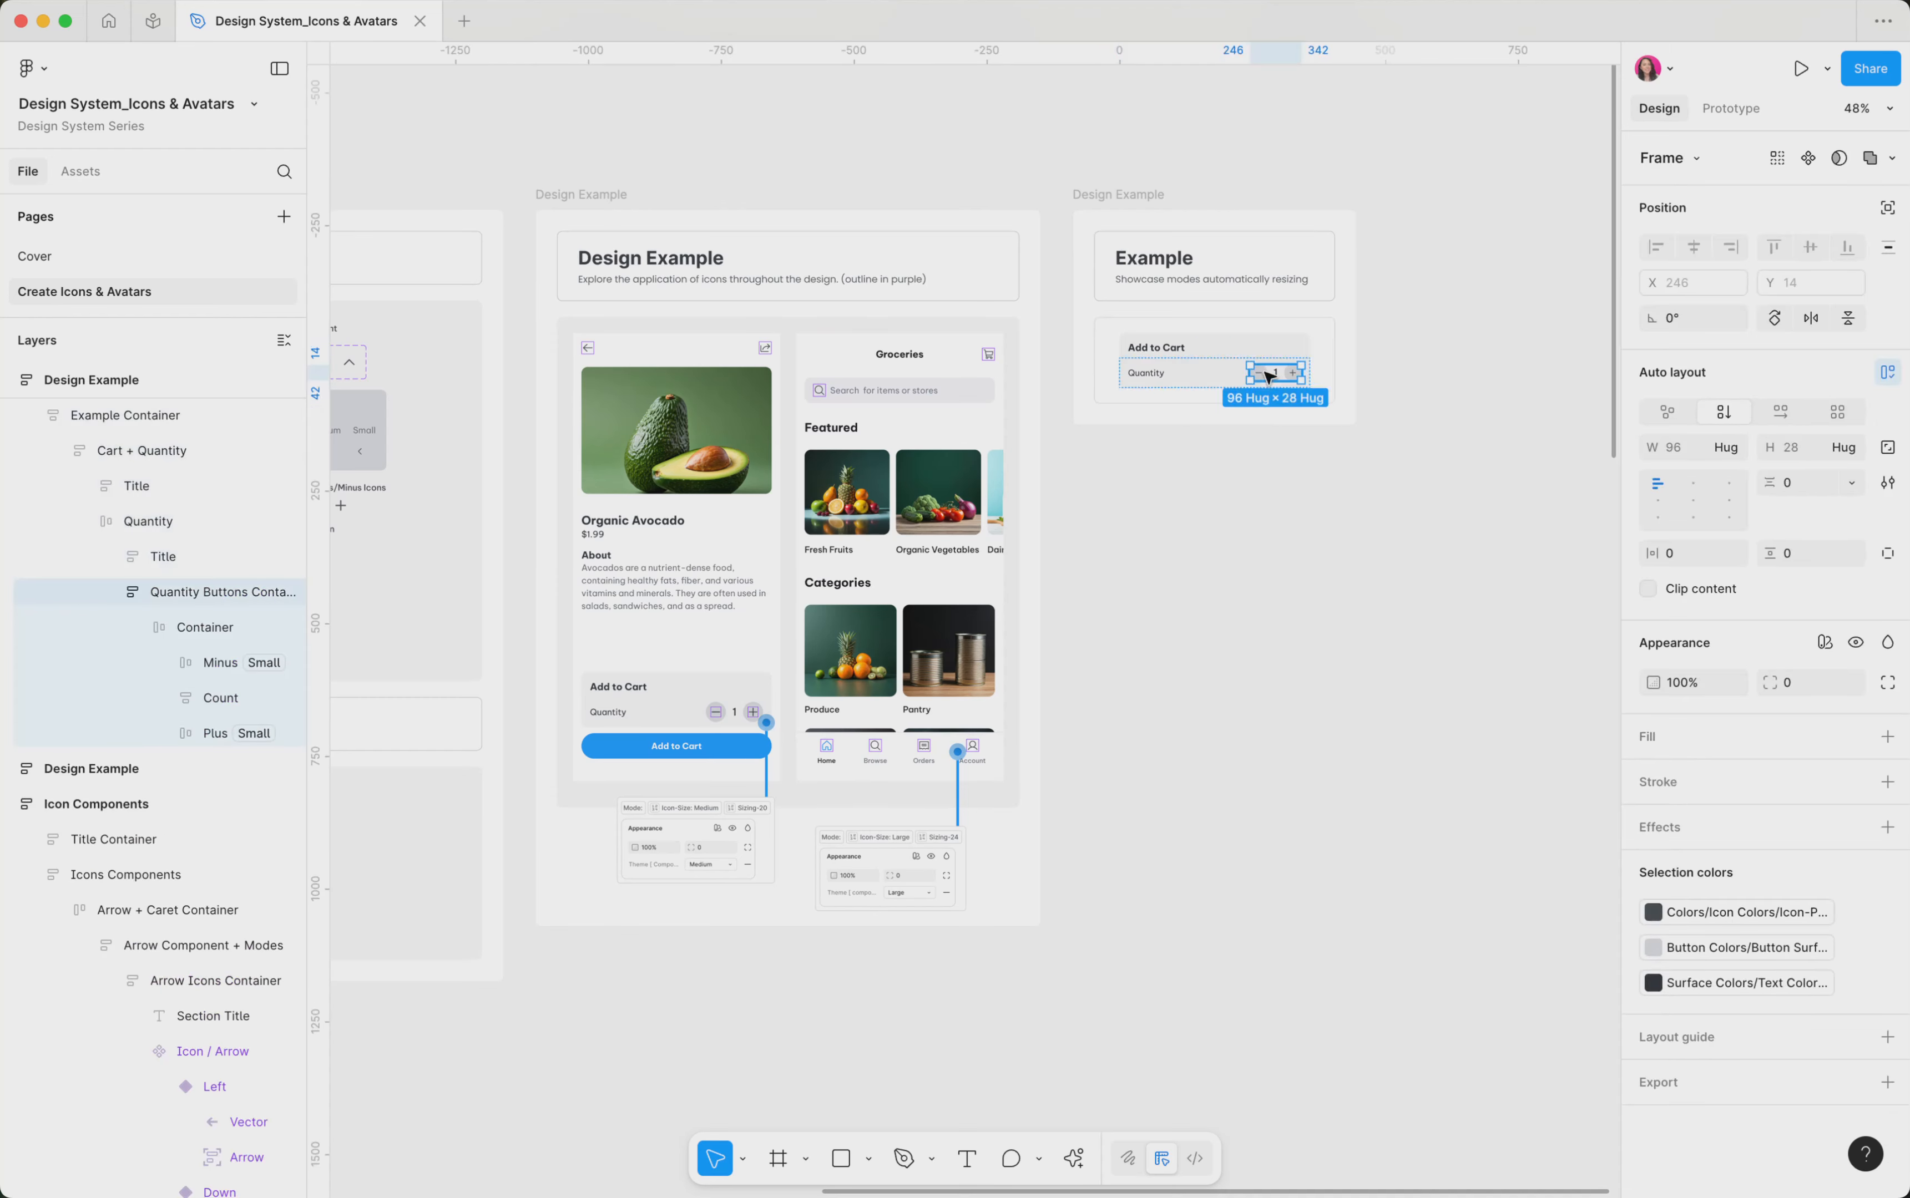
{"action": "scroll", "coordinate": [1267, 374], "scroll_direction": "up", "scroll_amount": 10}
{"action": "left_click", "coordinate": [1259, 360]}
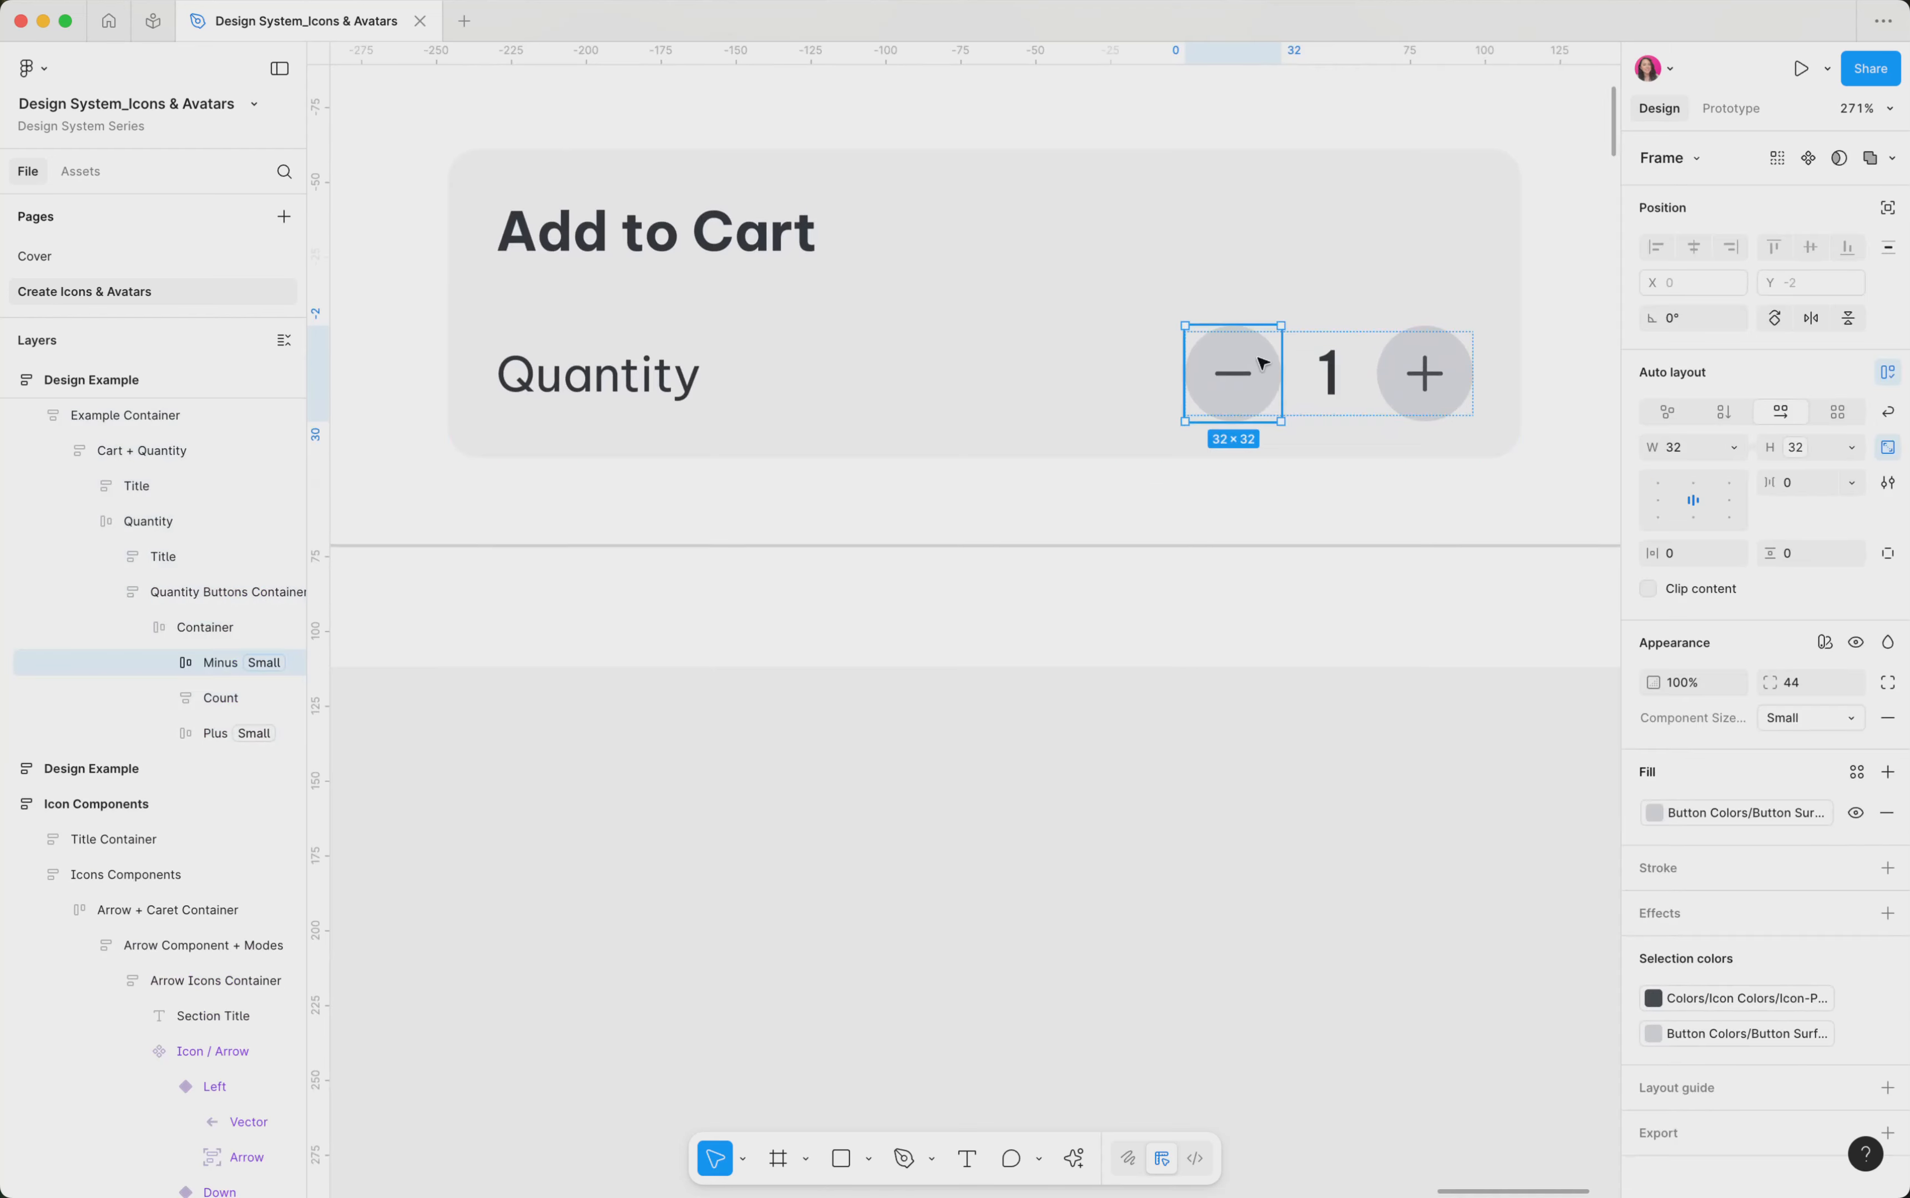
{"action": "scroll", "coordinate": [1262, 362], "scroll_direction": "up", "scroll_amount": 5}
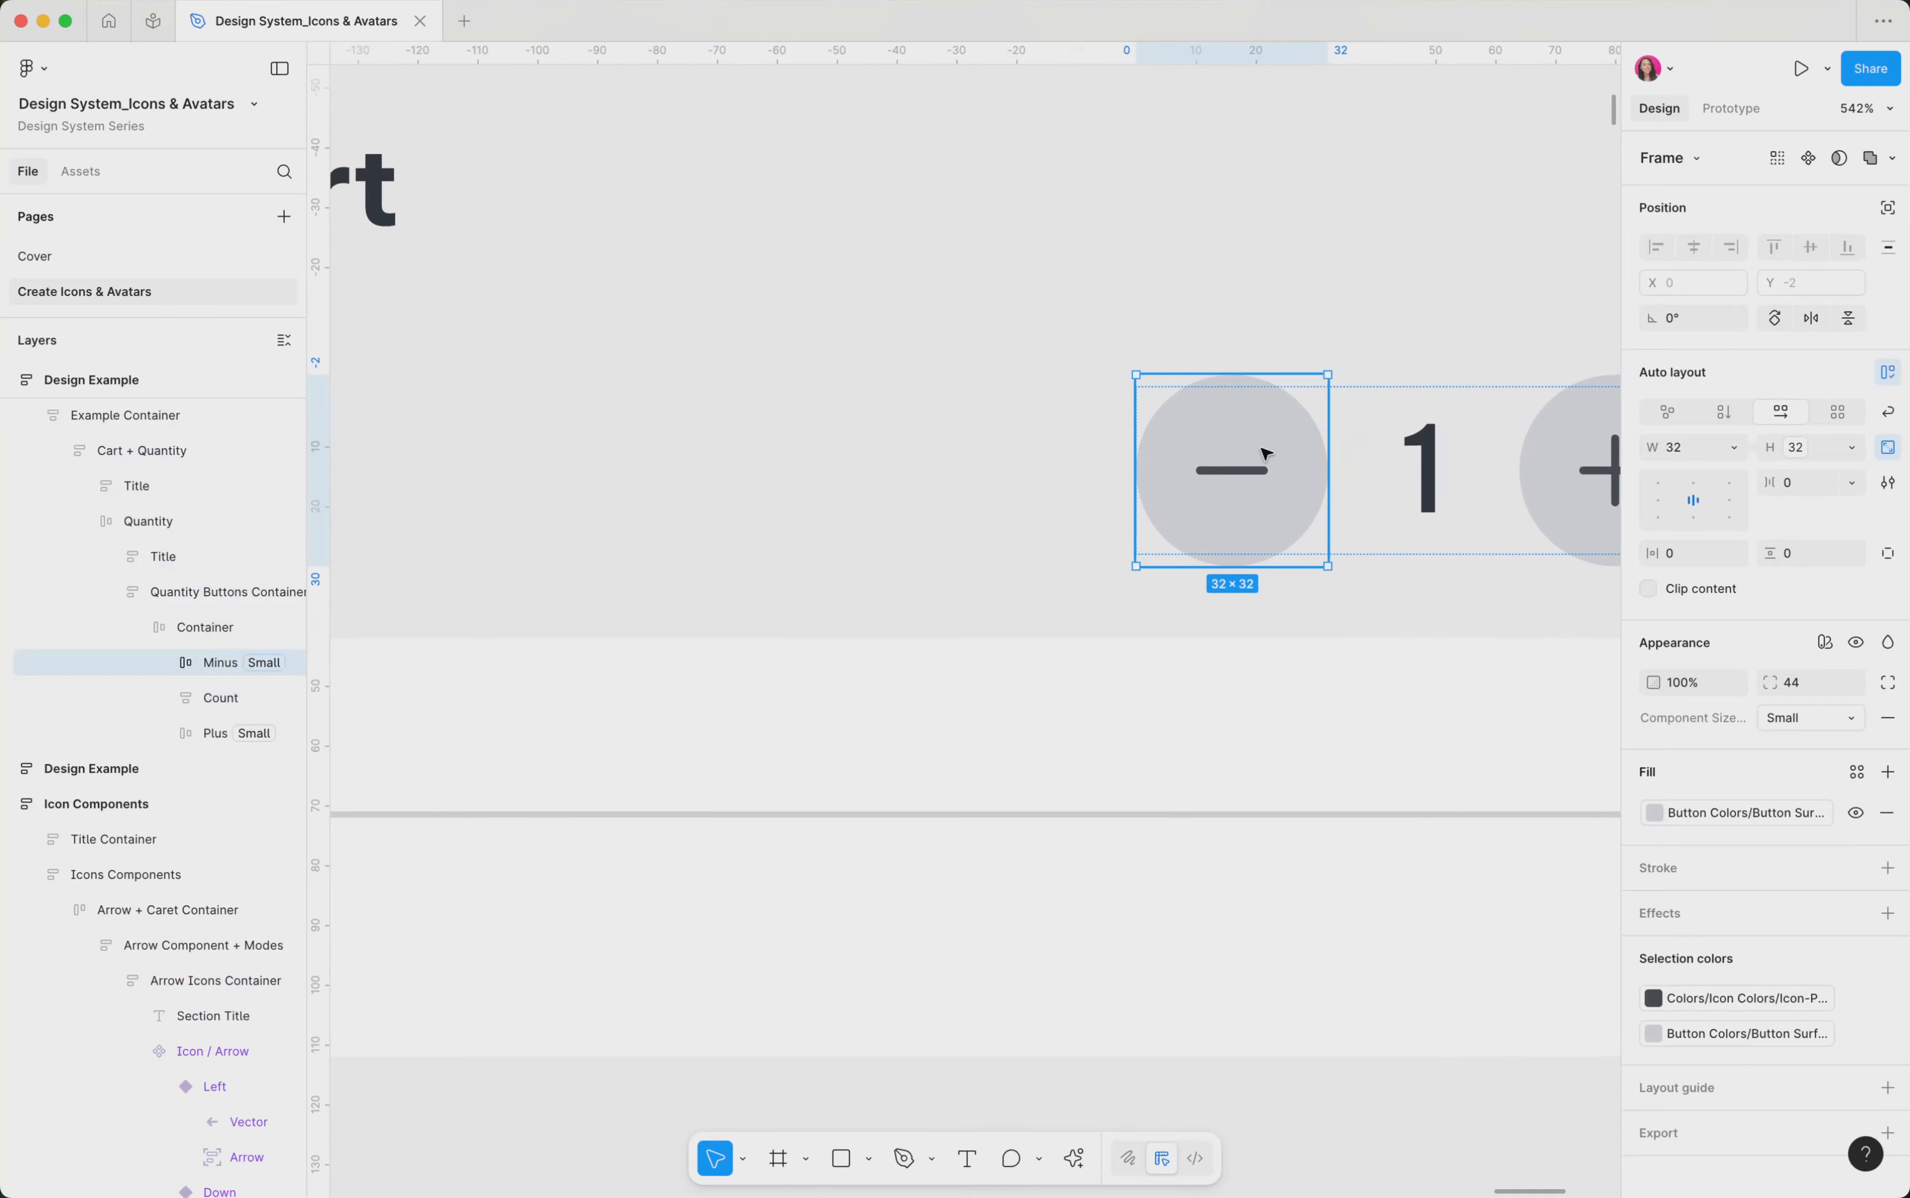
{"action": "scroll", "coordinate": [1262, 448], "scroll_direction": "down", "scroll_amount": 4}
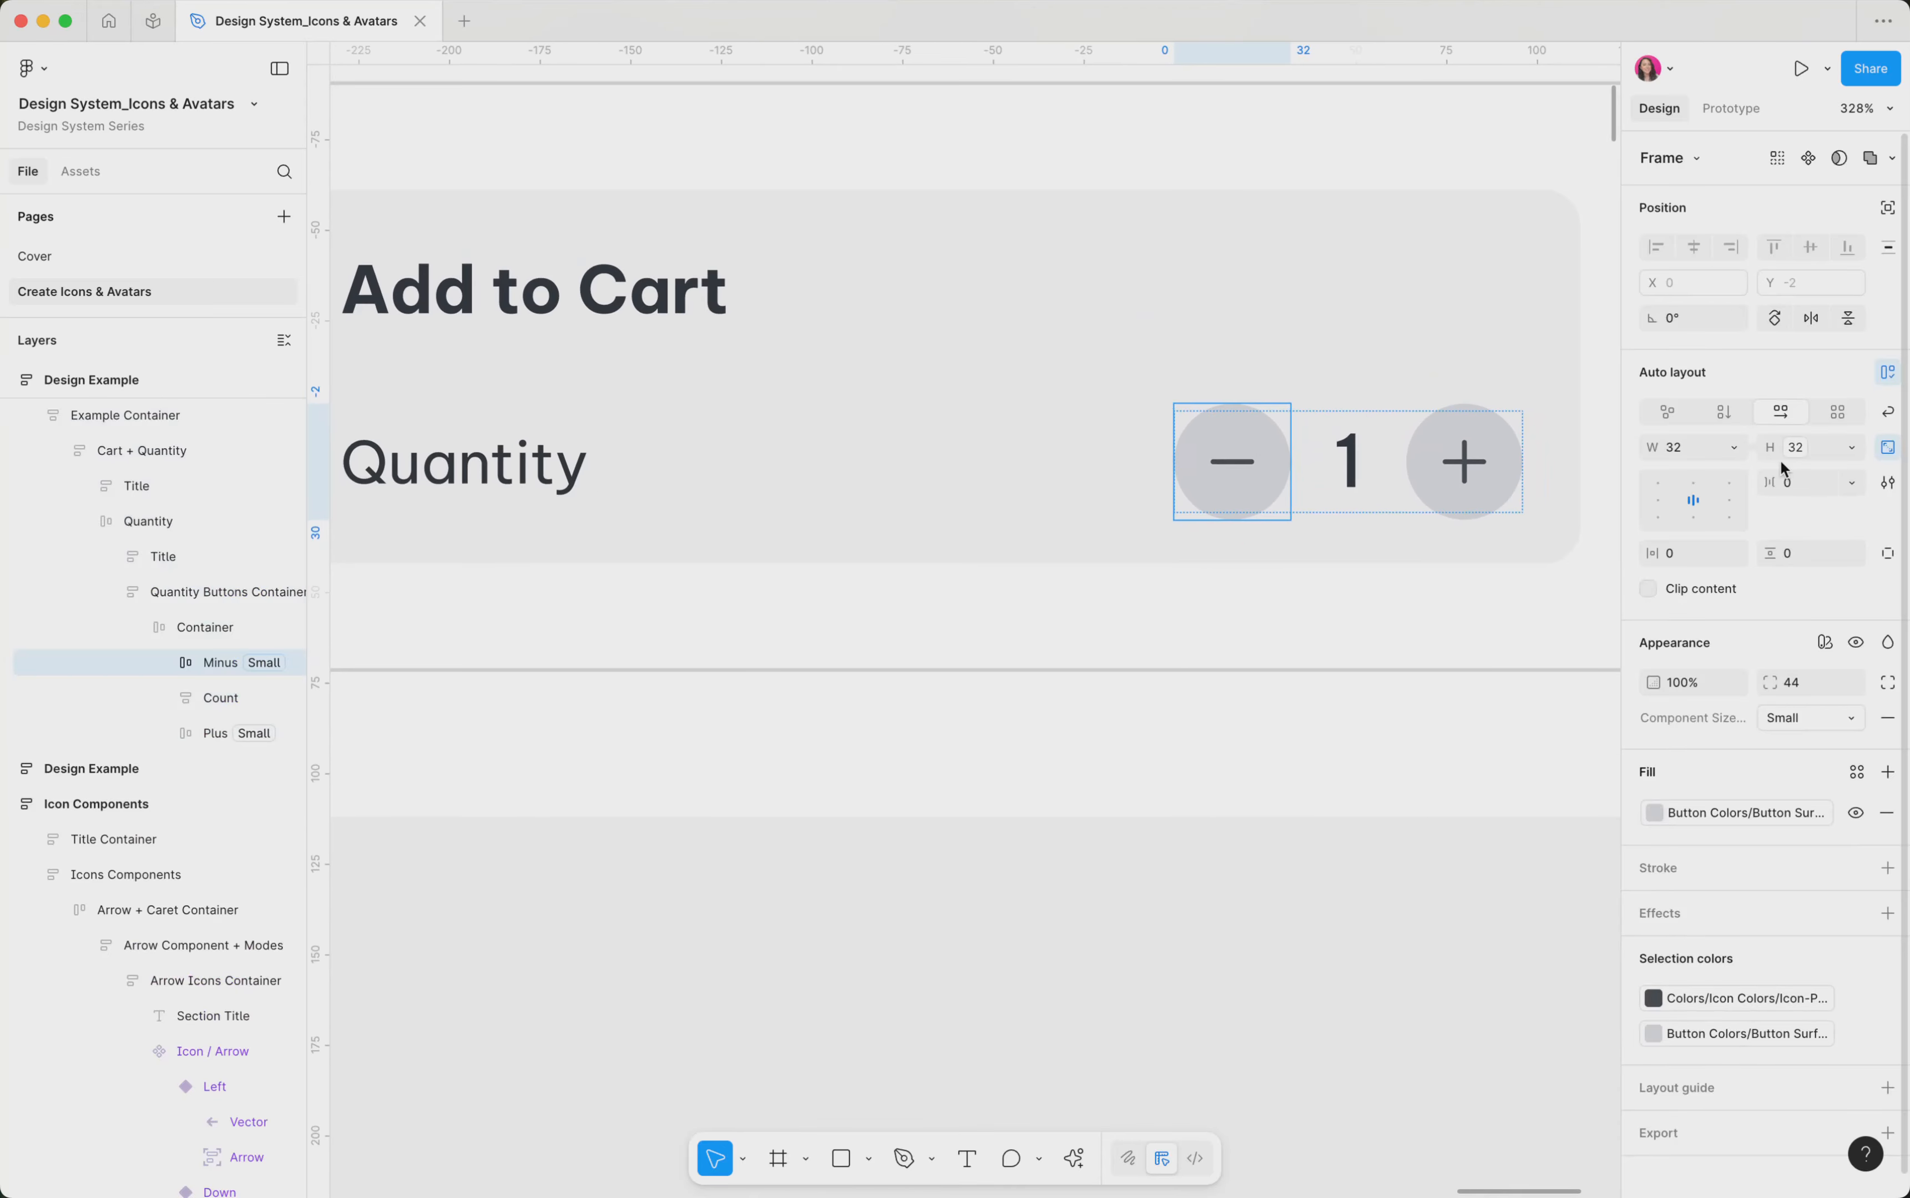
{"action": "left_click", "coordinate": [1806, 449]}
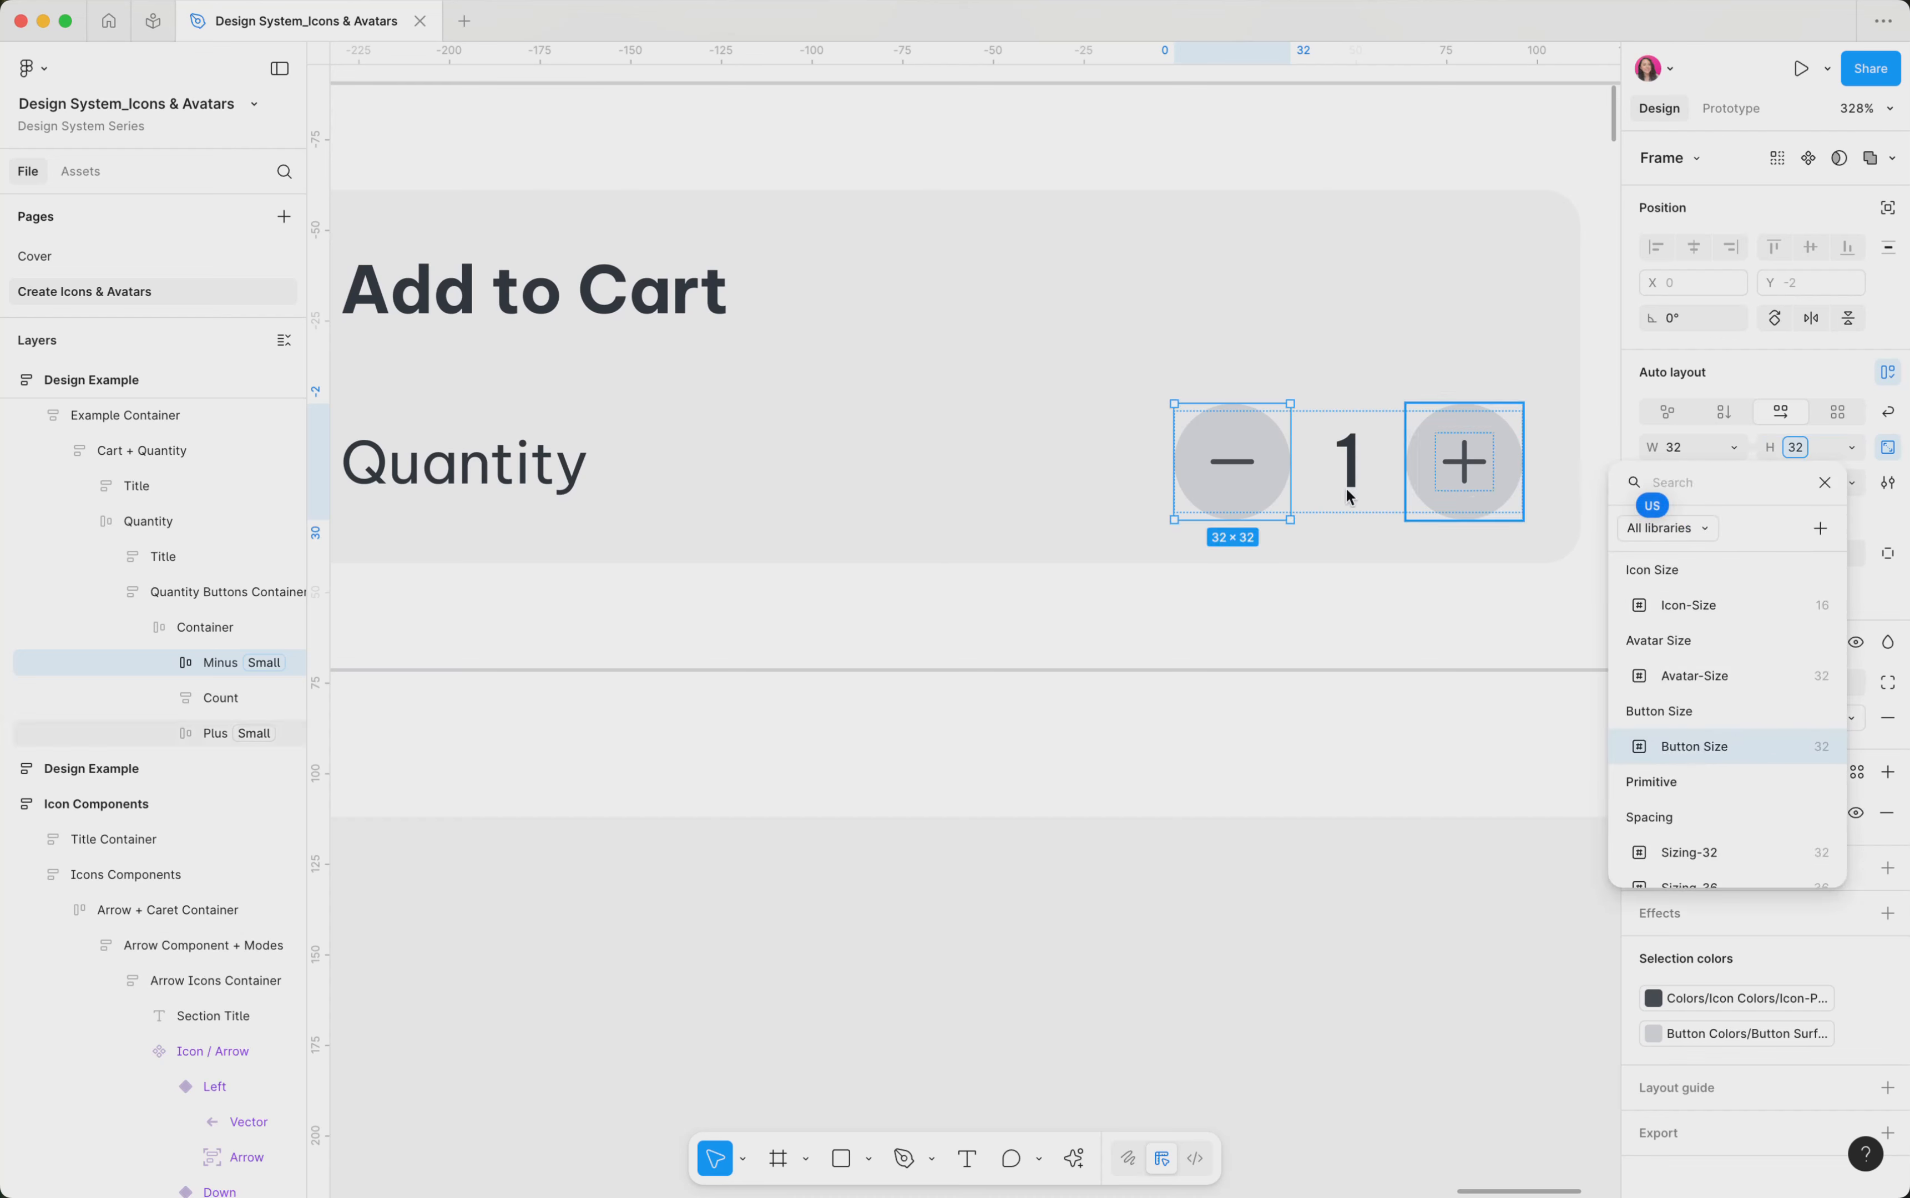
{"action": "key", "text": "Escape"}
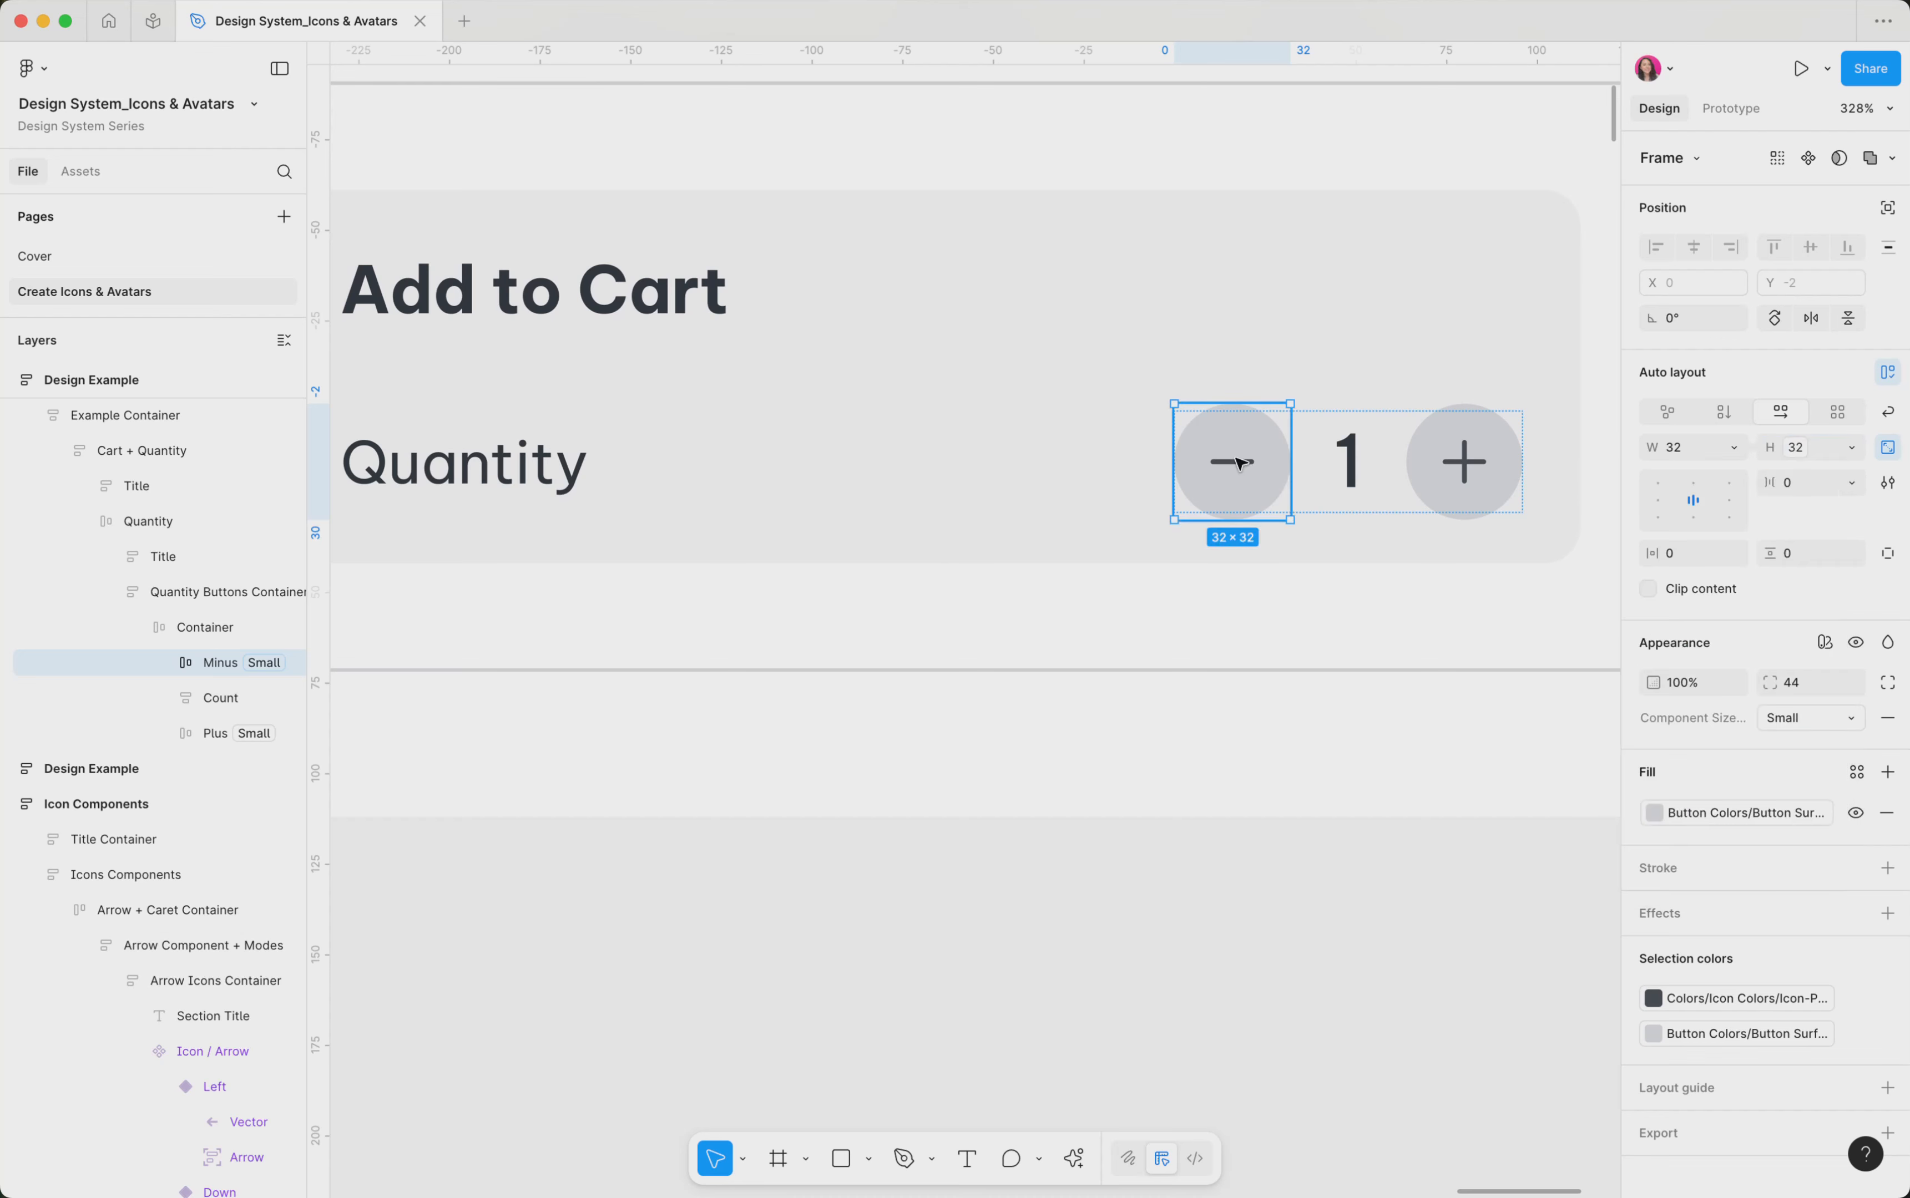
Step: Check which Component Size [Theme] mode the icon nested inside the minus button uses
{"action": "double_click", "coordinate": [1241, 464]}
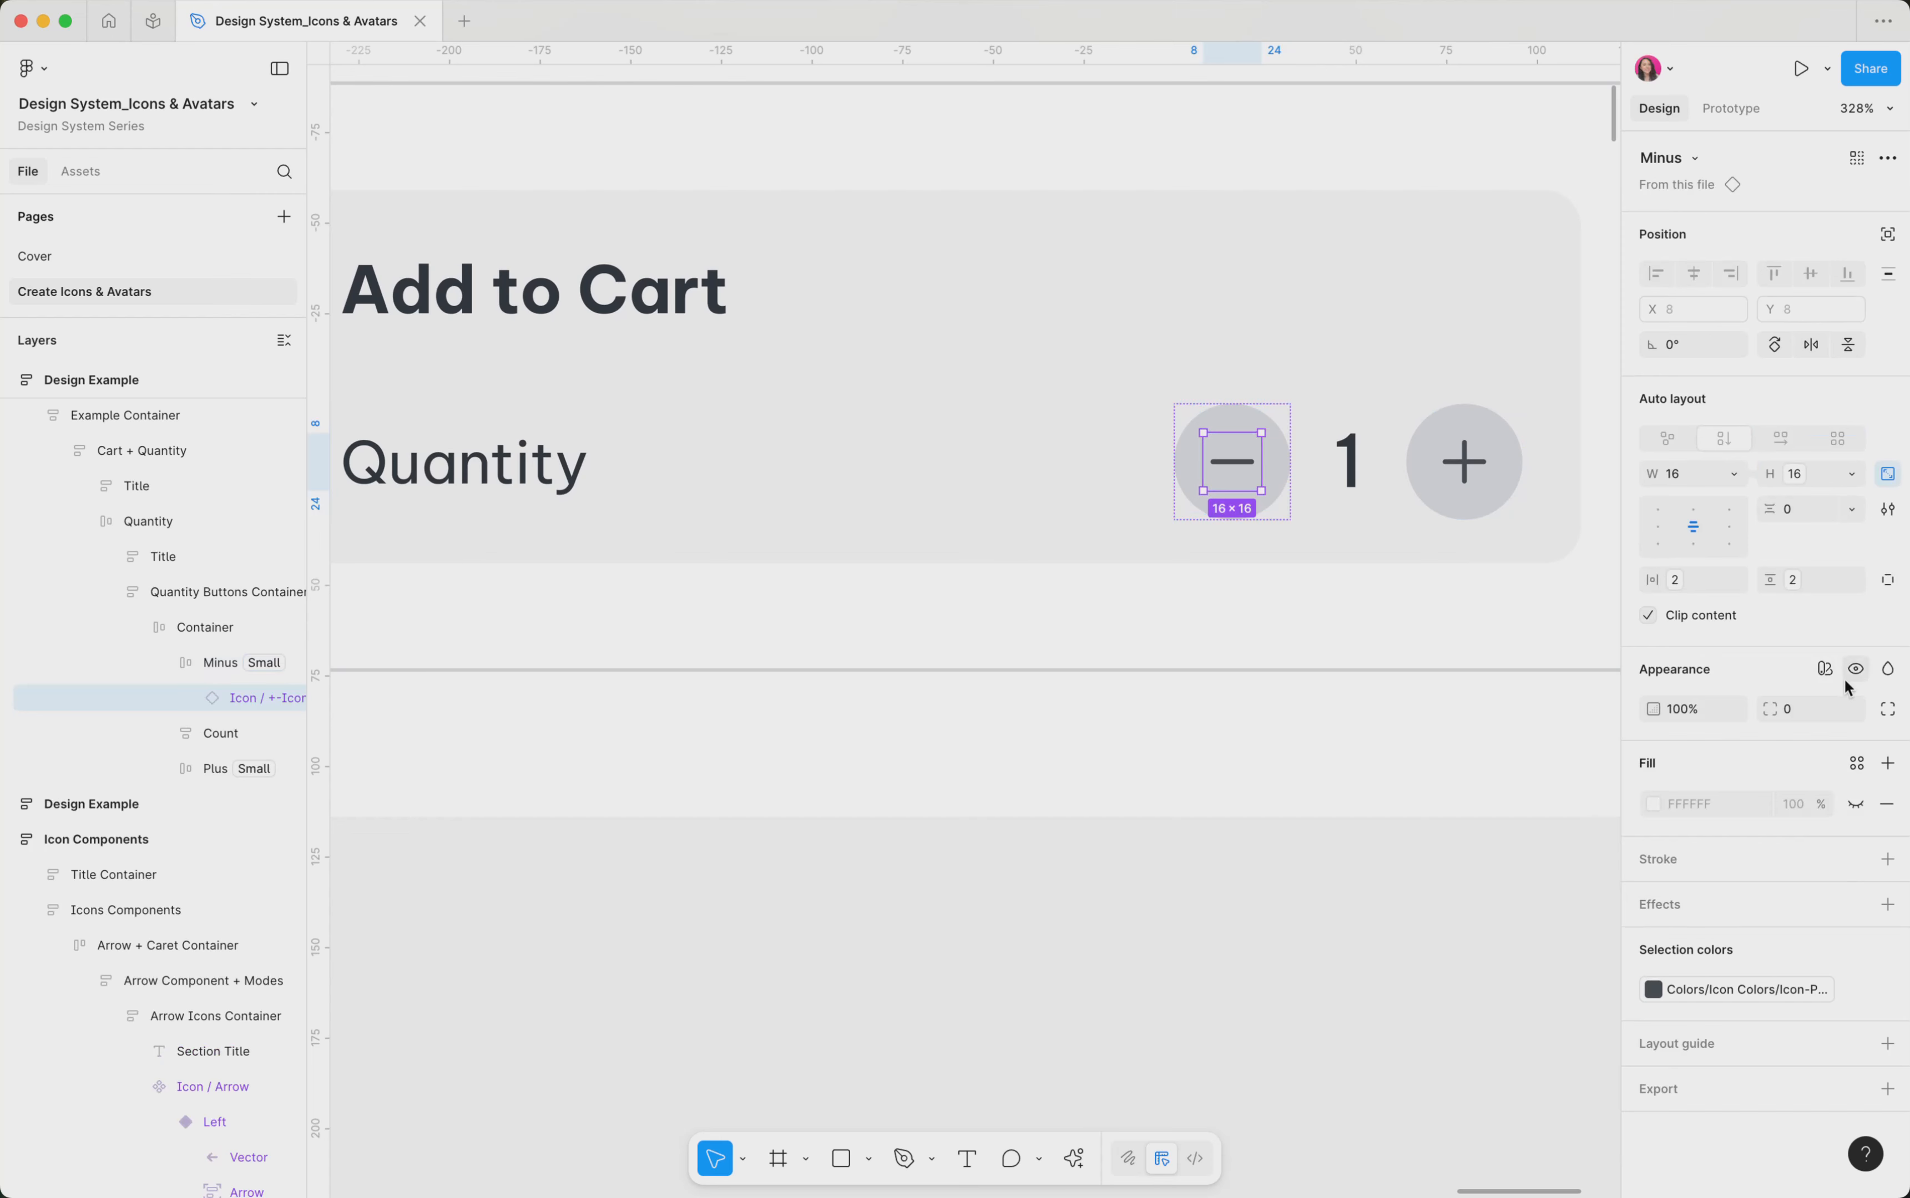
{"action": "left_click", "coordinate": [1823, 671]}
{"action": "mouse_move", "coordinate": [1790, 766]}
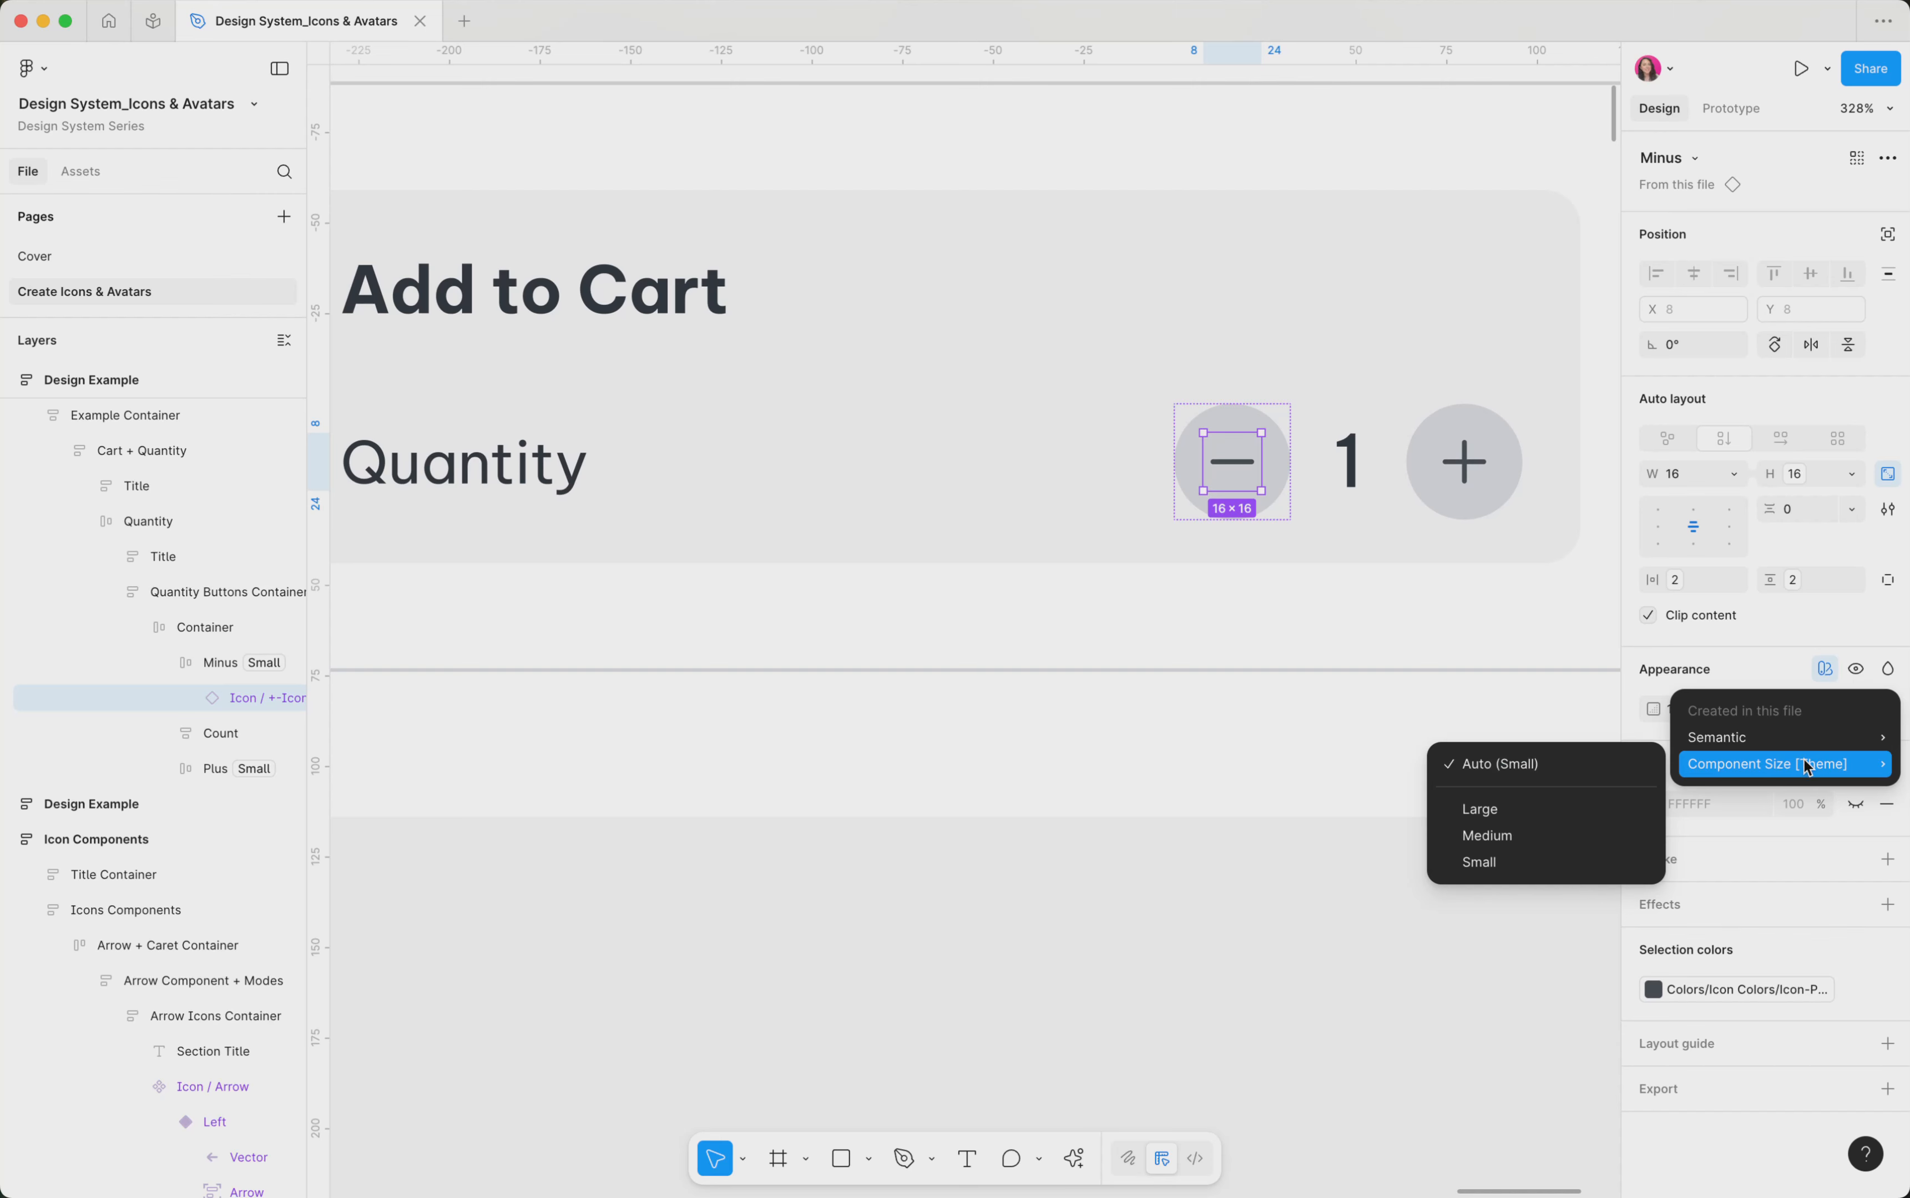
{"action": "left_click", "coordinate": [1277, 486]}
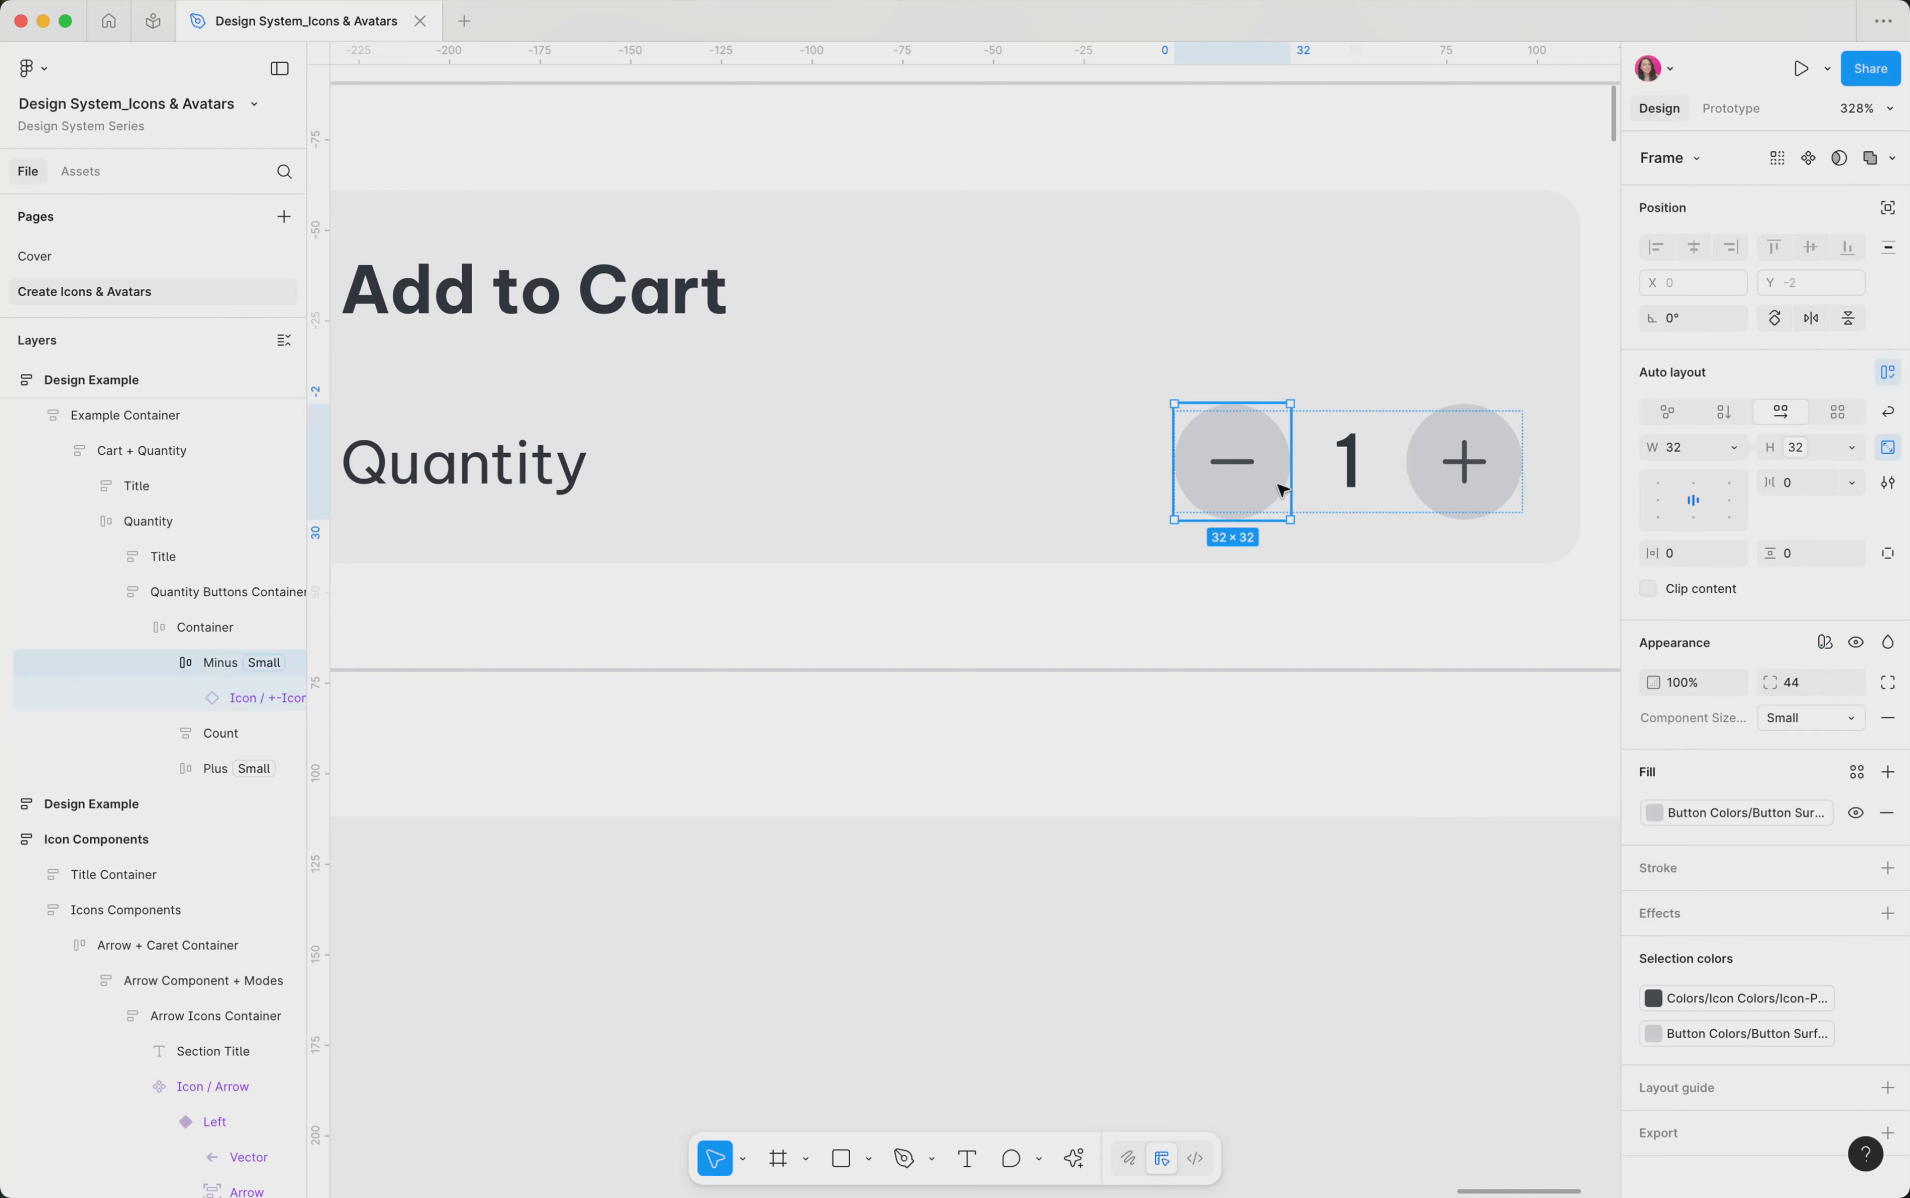
Step: Try the Medium and Large Component Size modes on the minus button frame and return it to Small
{"action": "left_click", "coordinate": [1795, 717]}
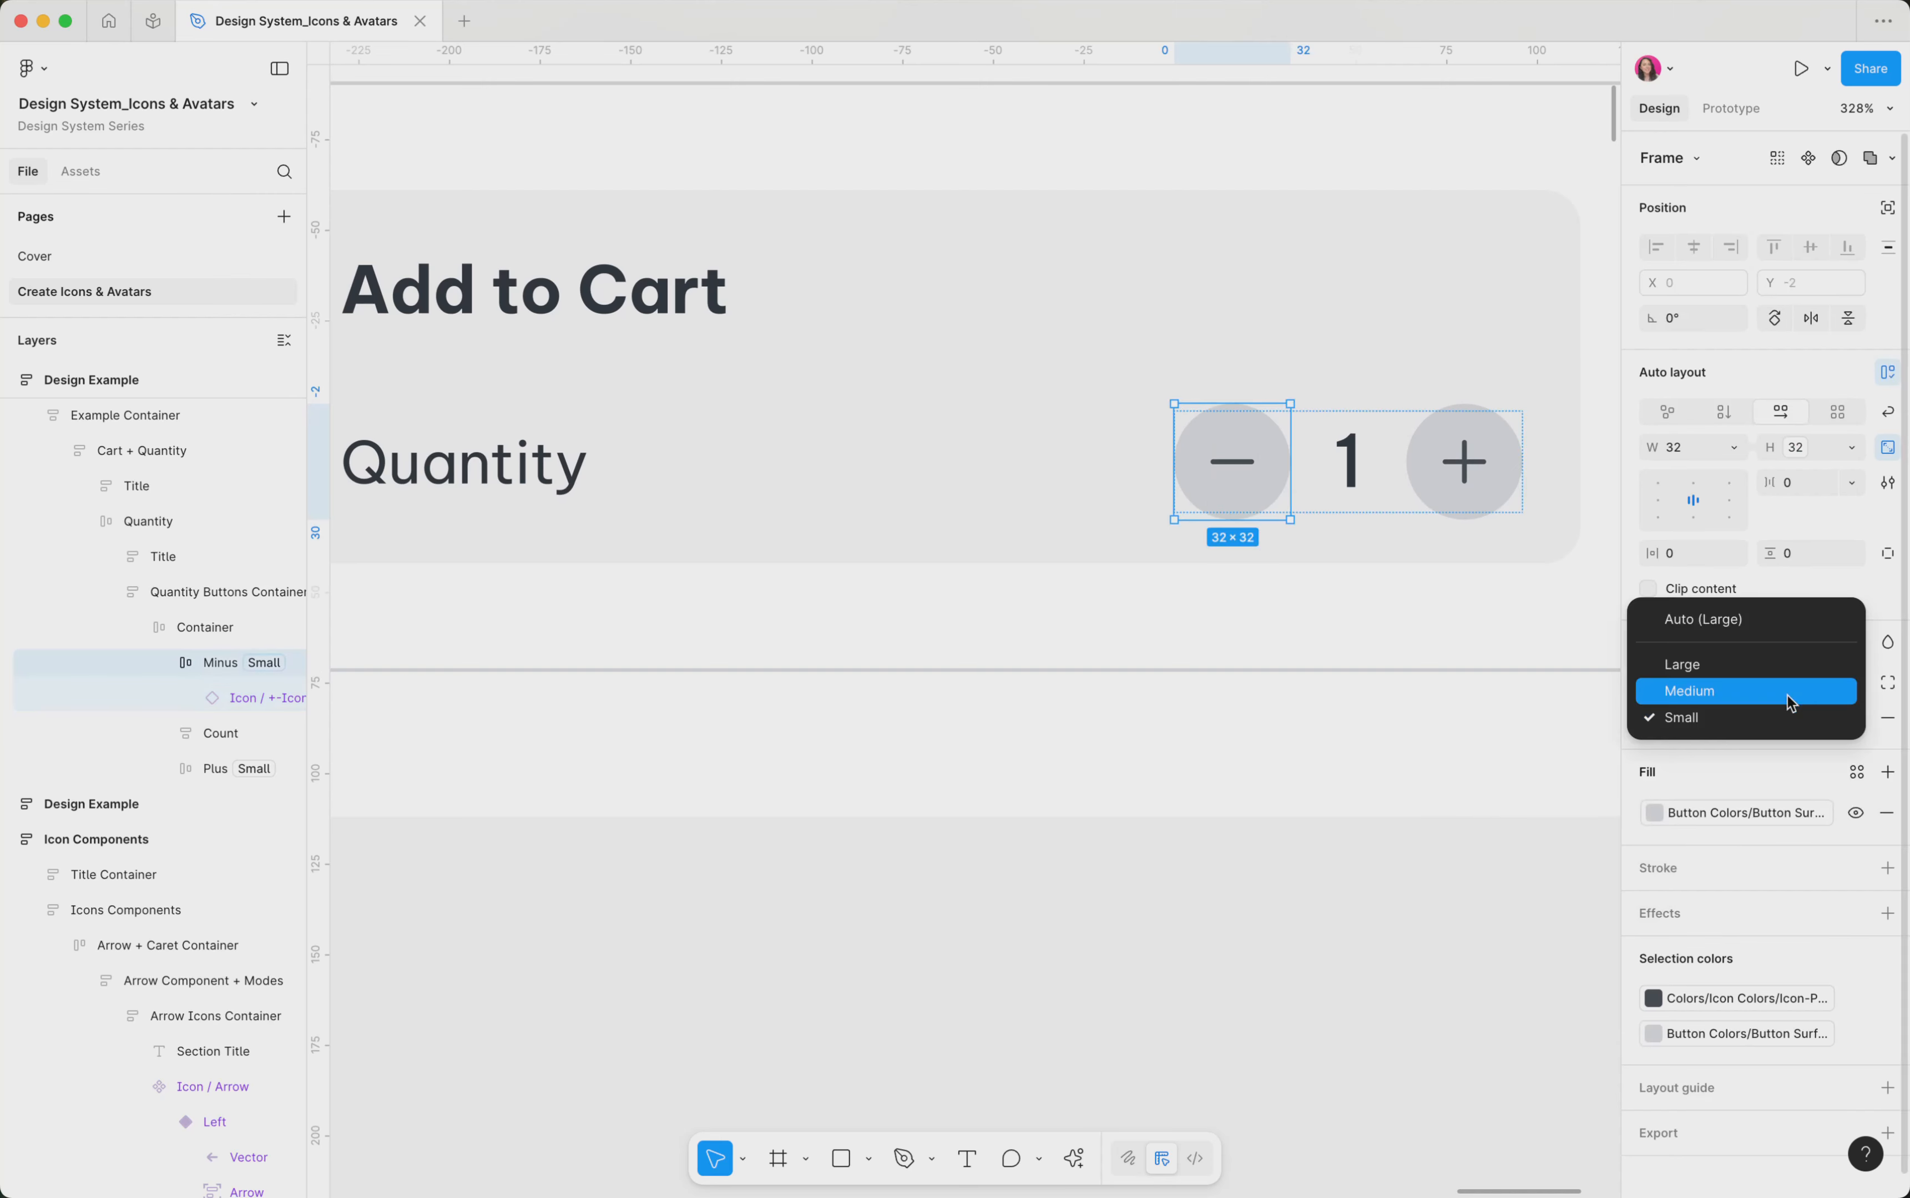
{"action": "left_click", "coordinate": [1788, 695]}
{"action": "left_click", "coordinate": [1795, 717]}
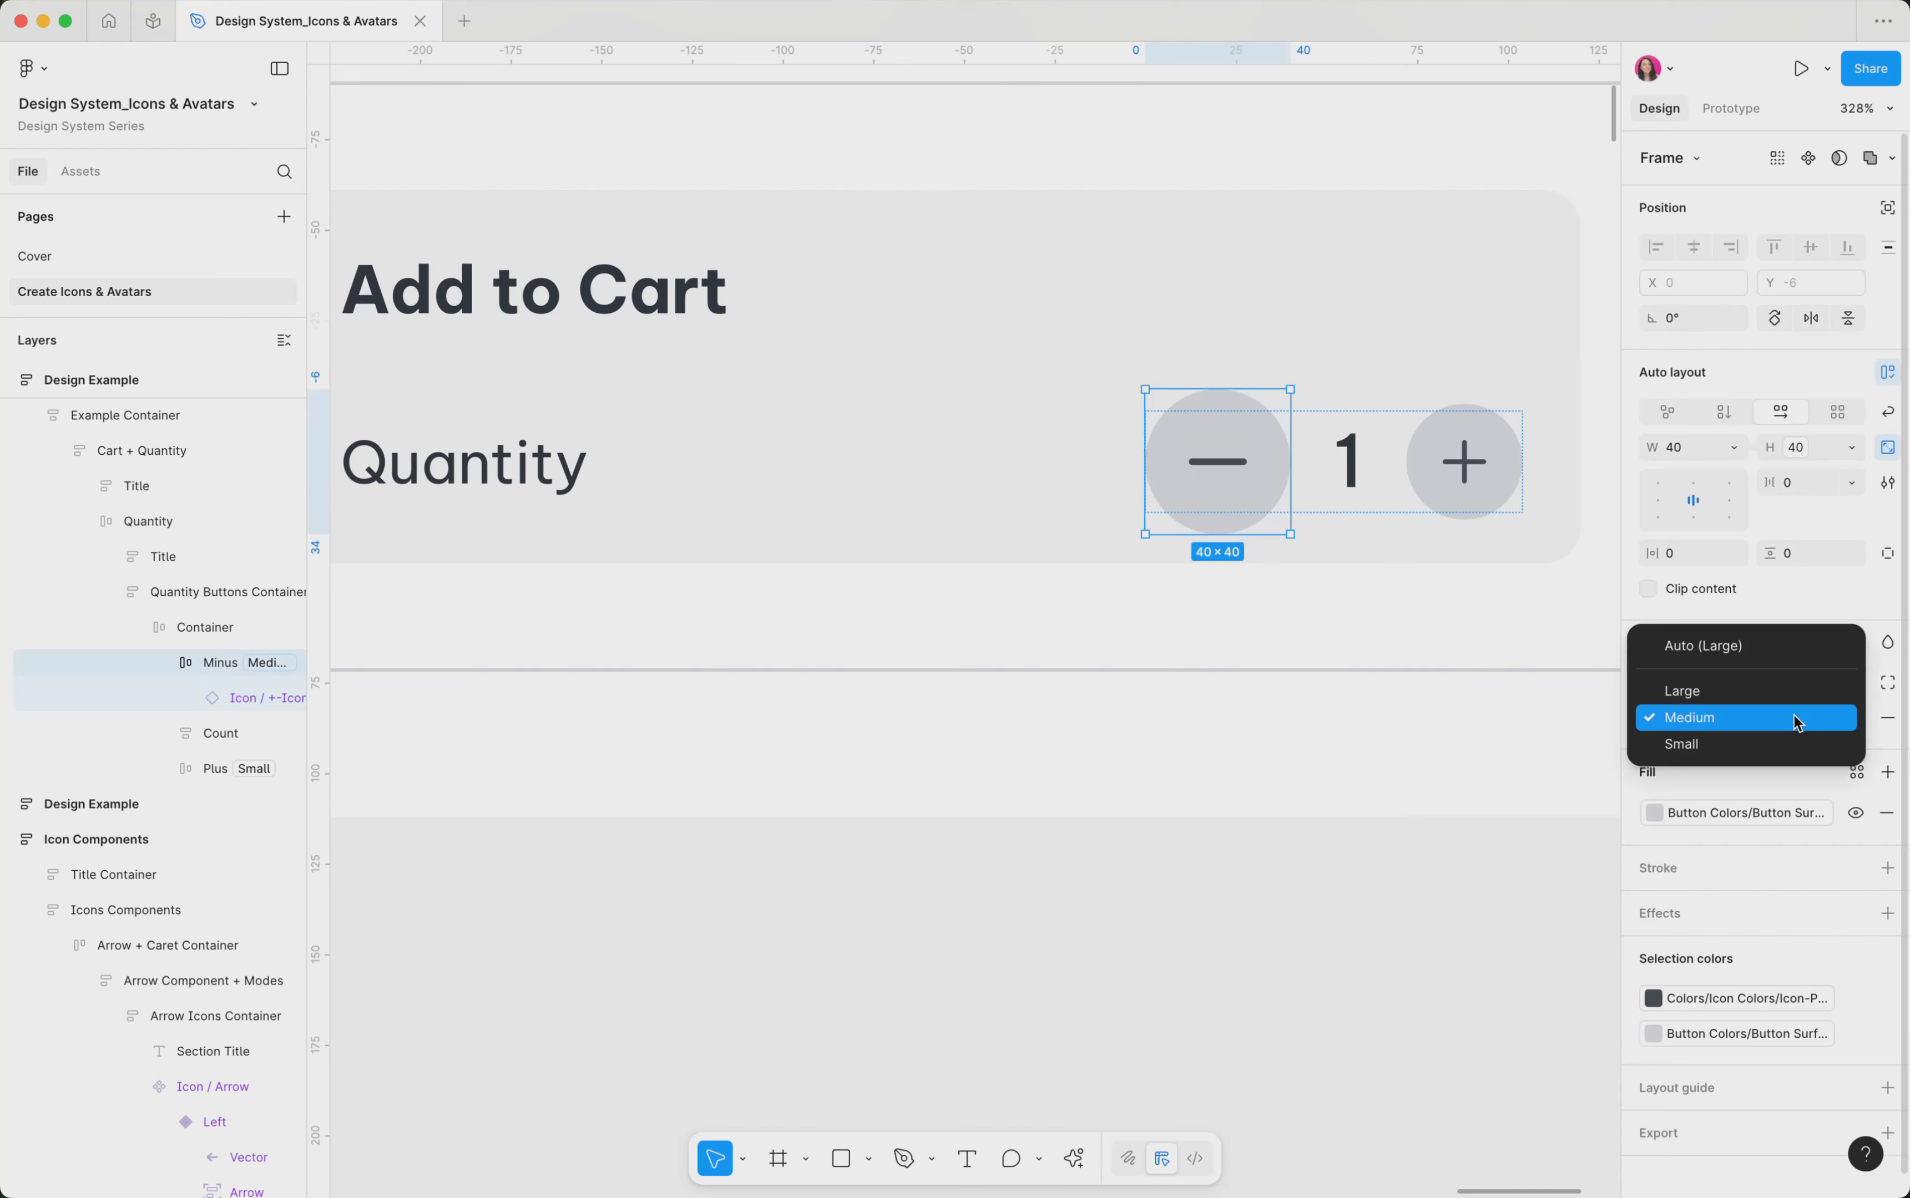
{"action": "left_click", "coordinate": [1784, 683]}
{"action": "left_click", "coordinate": [1785, 717]}
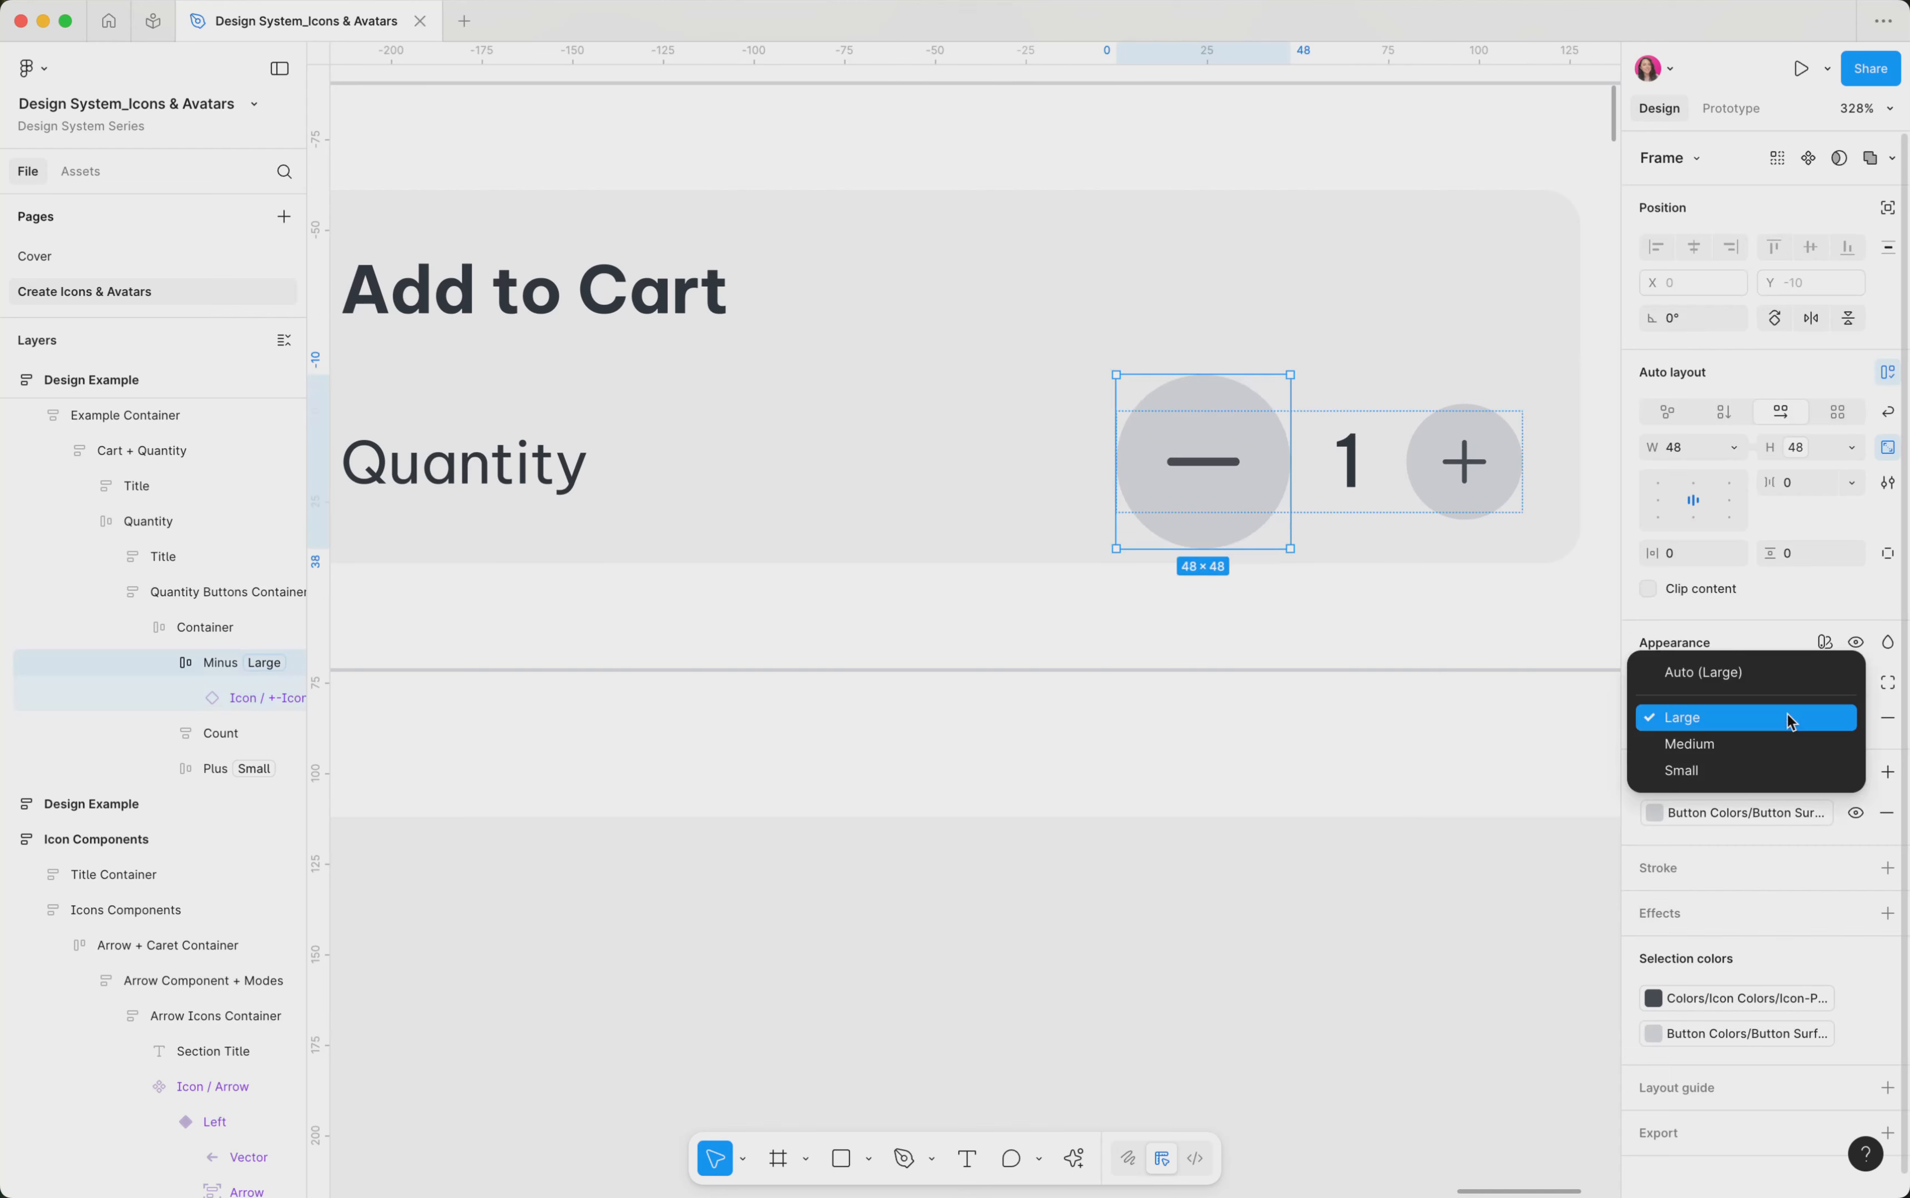
{"action": "left_click", "coordinate": [1783, 739]}
{"action": "left_click", "coordinate": [1784, 723]}
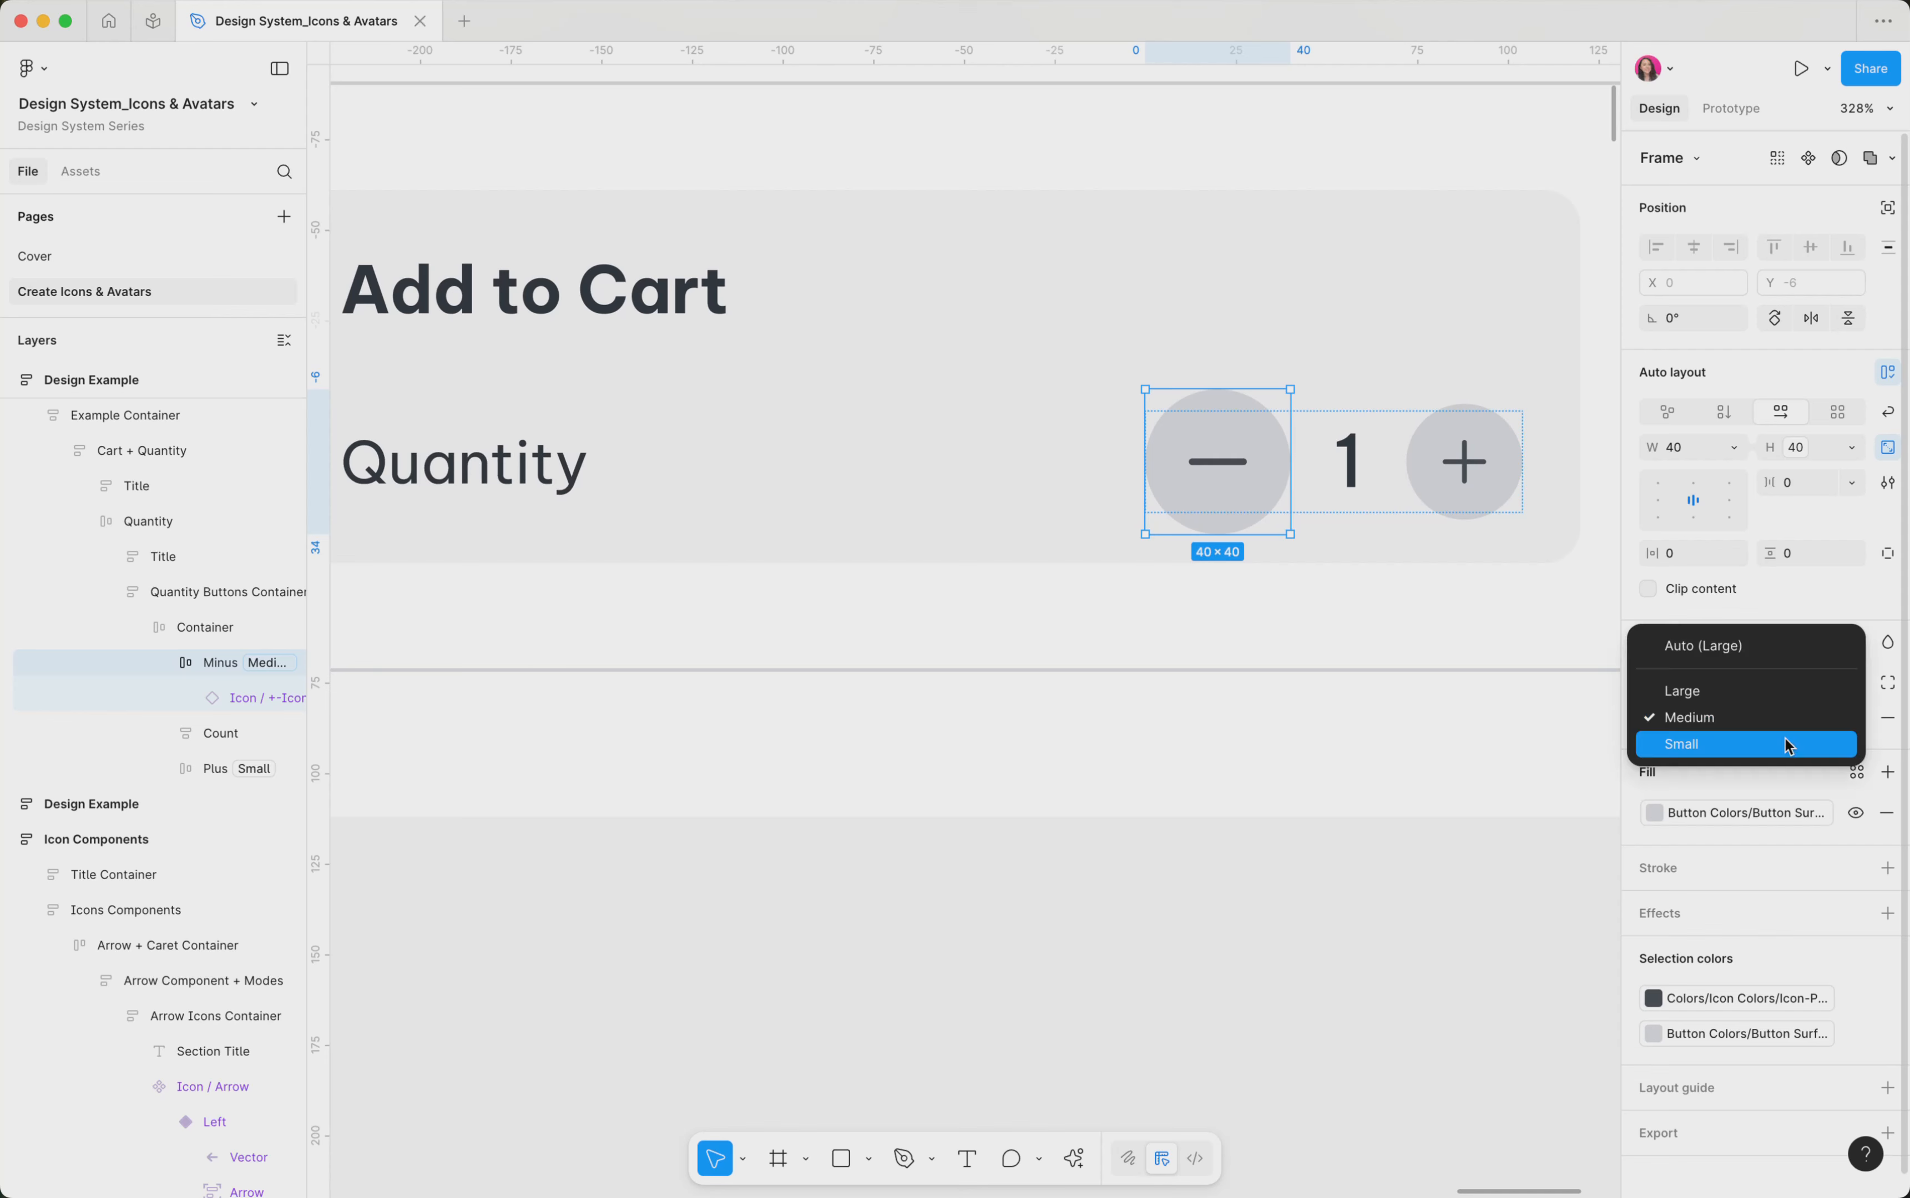
{"action": "left_click", "coordinate": [1784, 737]}
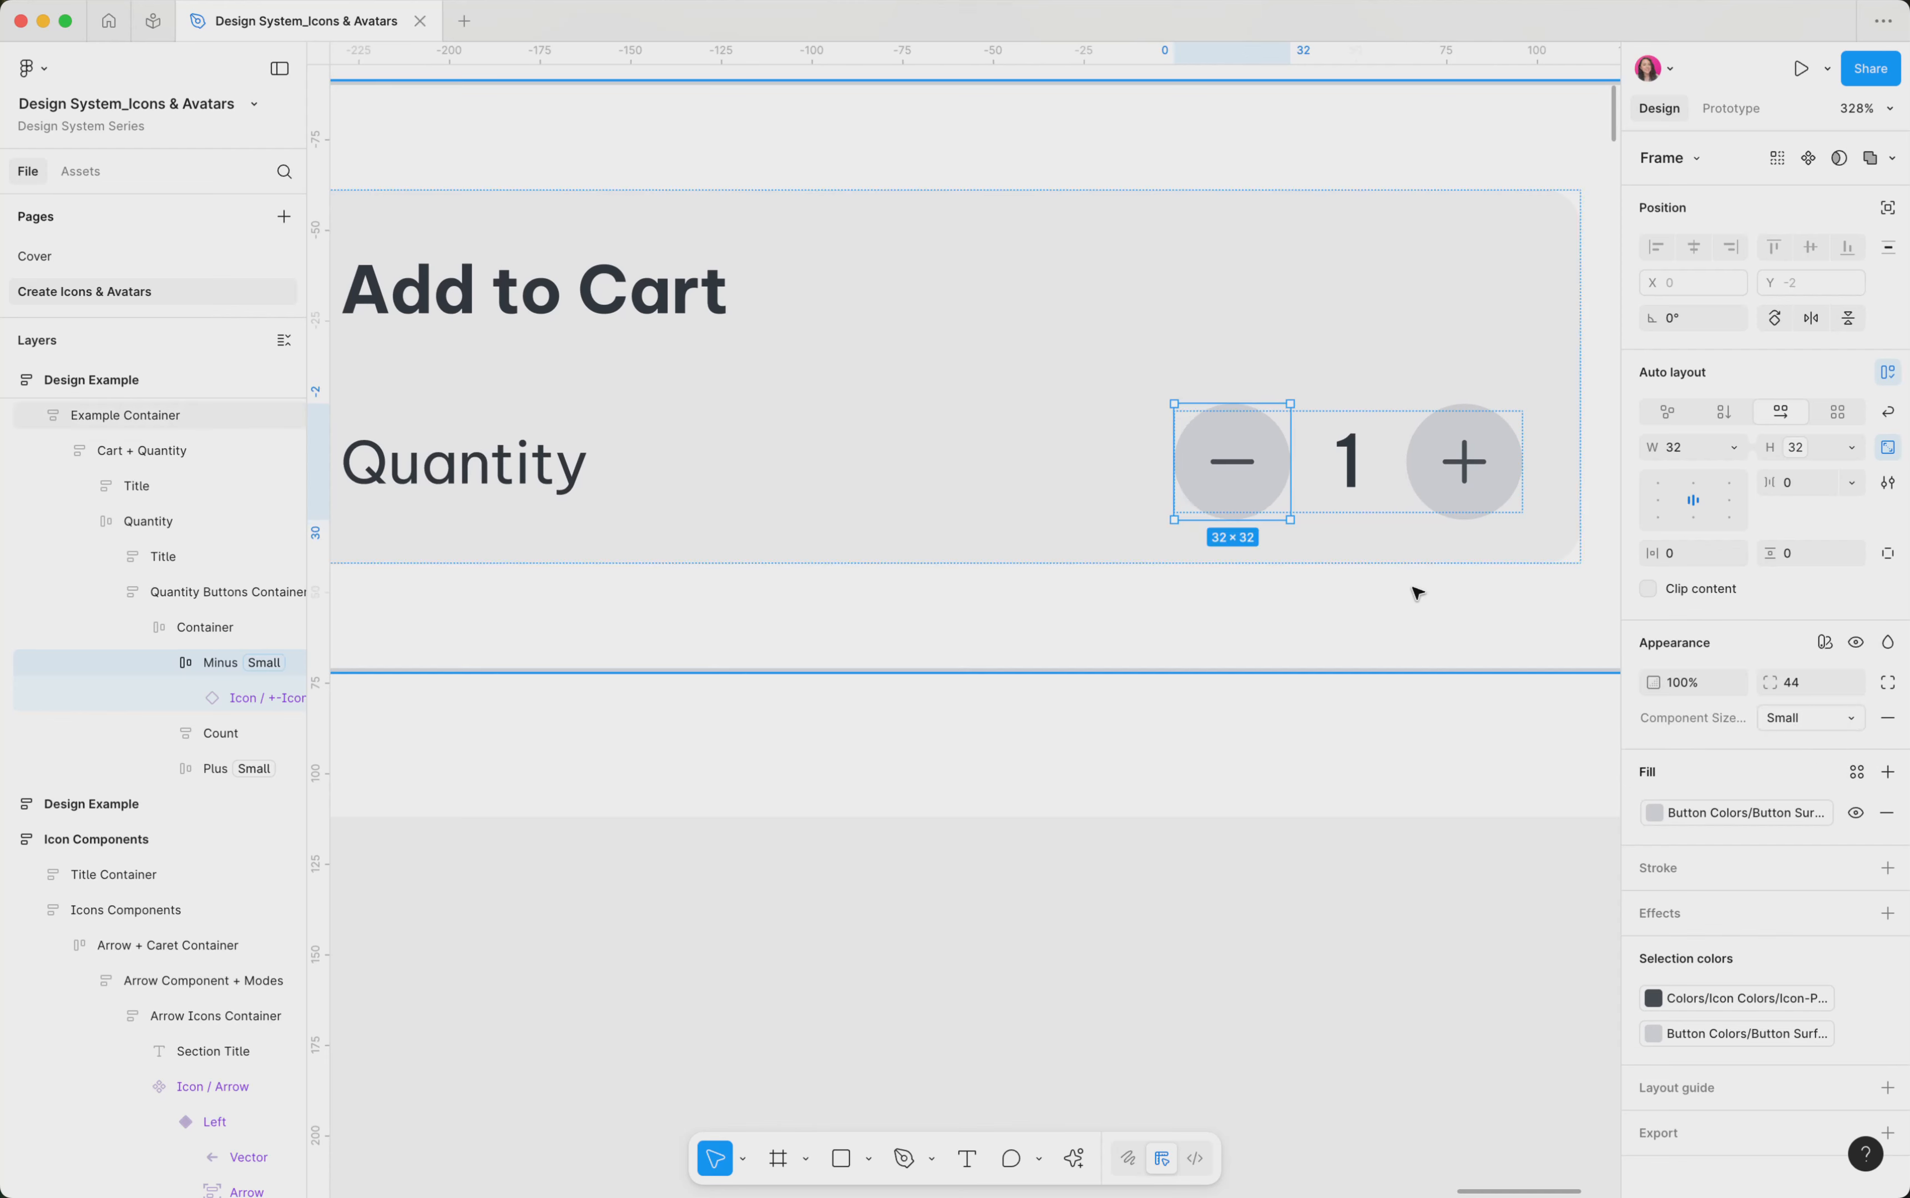
Step: Set the Component Size [Theme] mode of the icon nested inside the minus button to Small
{"action": "double_click", "coordinate": [1232, 461]}
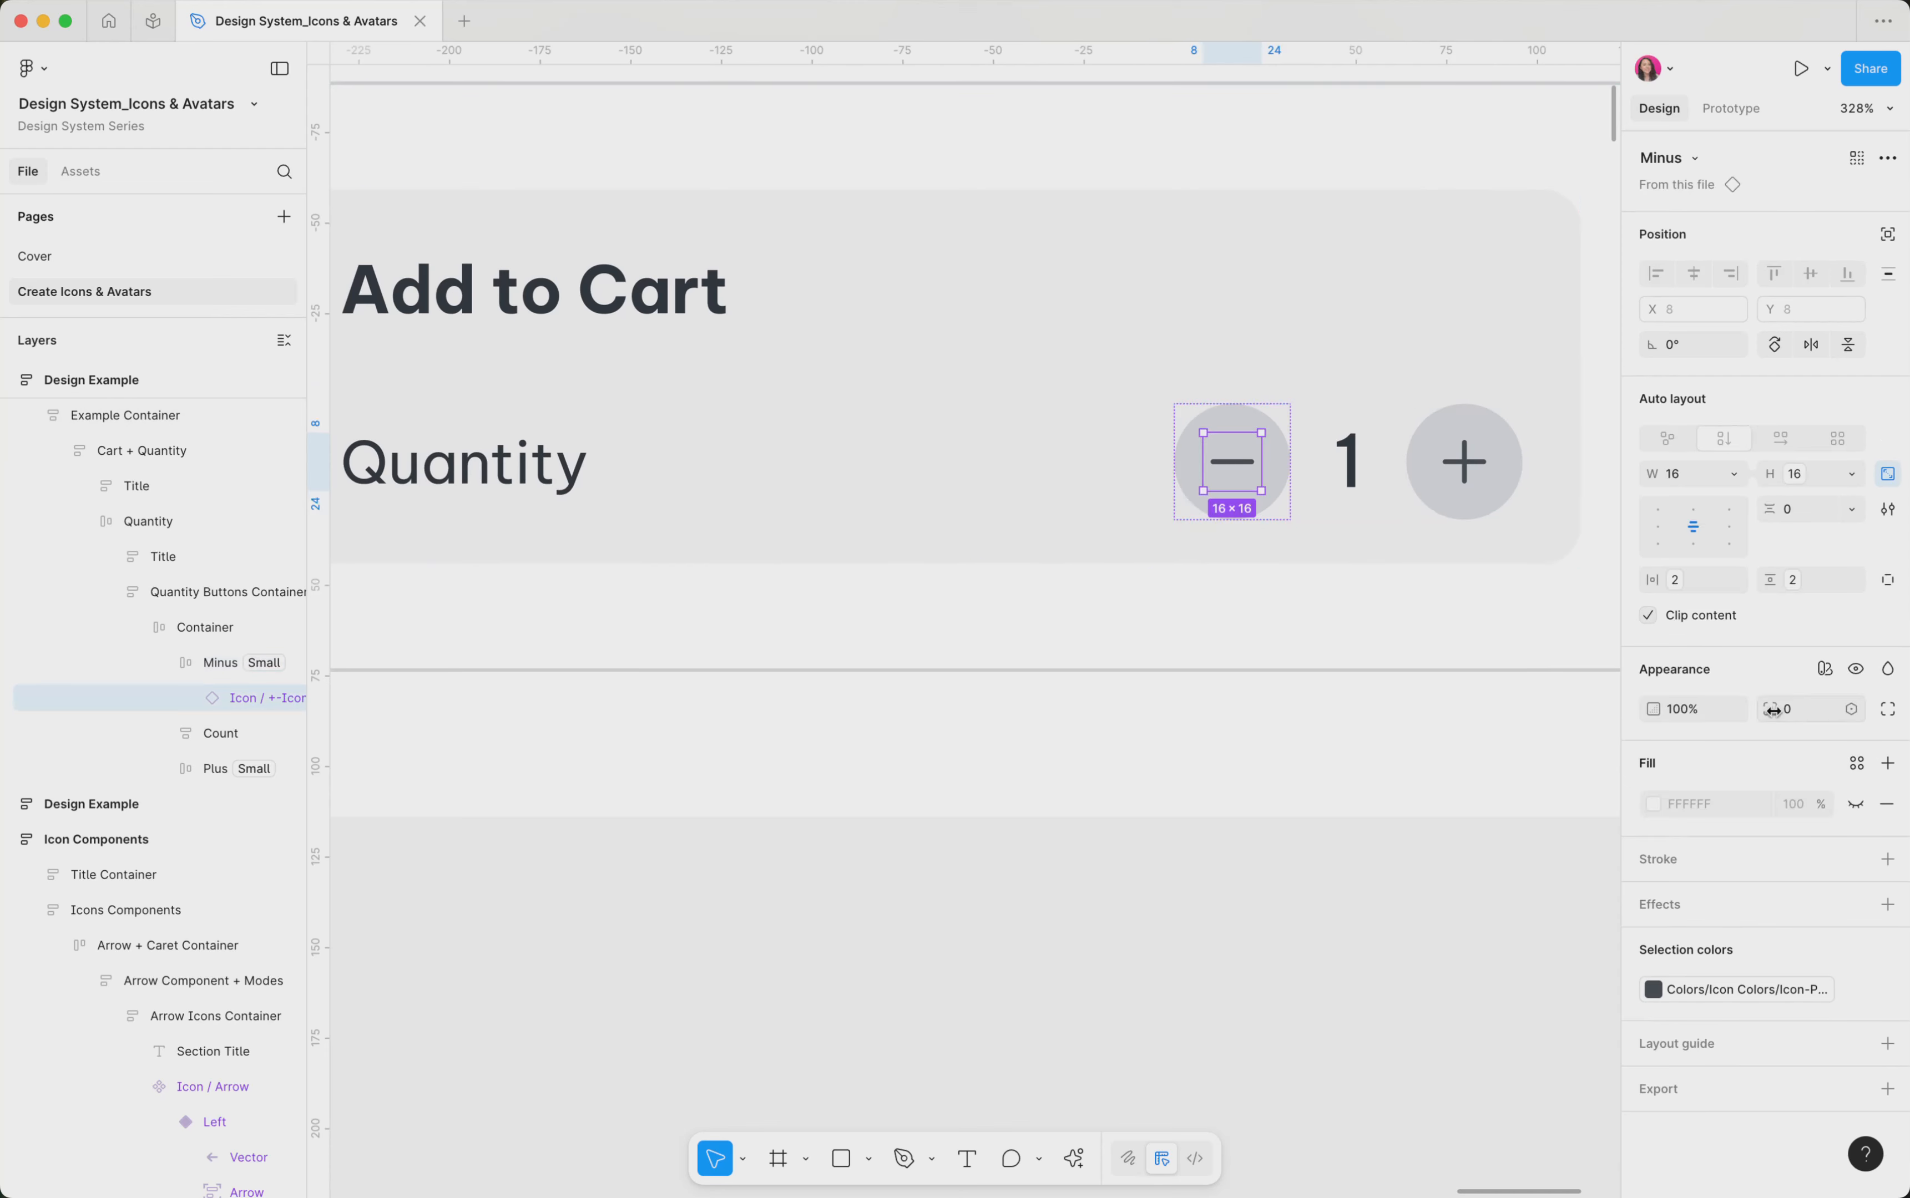
{"action": "left_click", "coordinate": [1825, 671]}
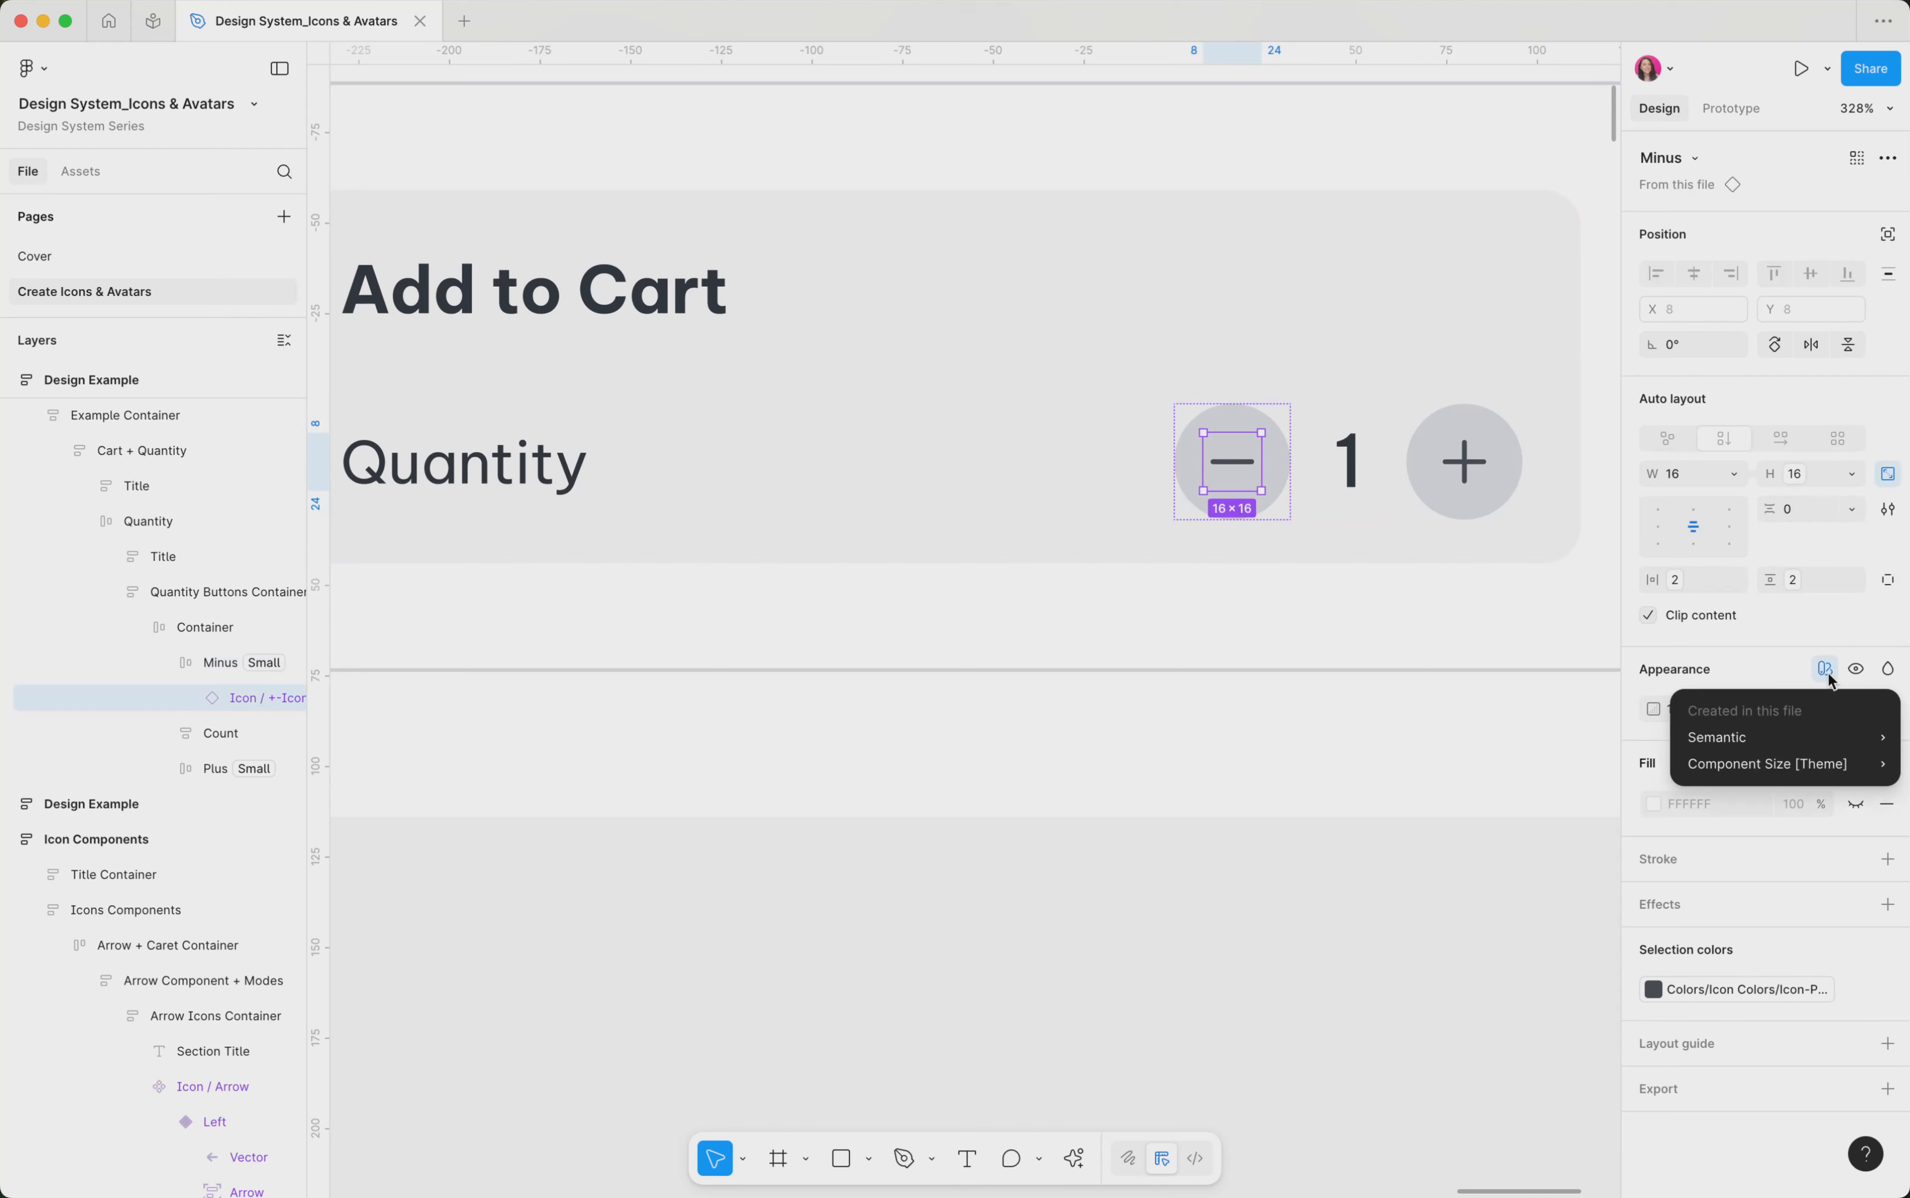
{"action": "mouse_move", "coordinate": [1820, 760]}
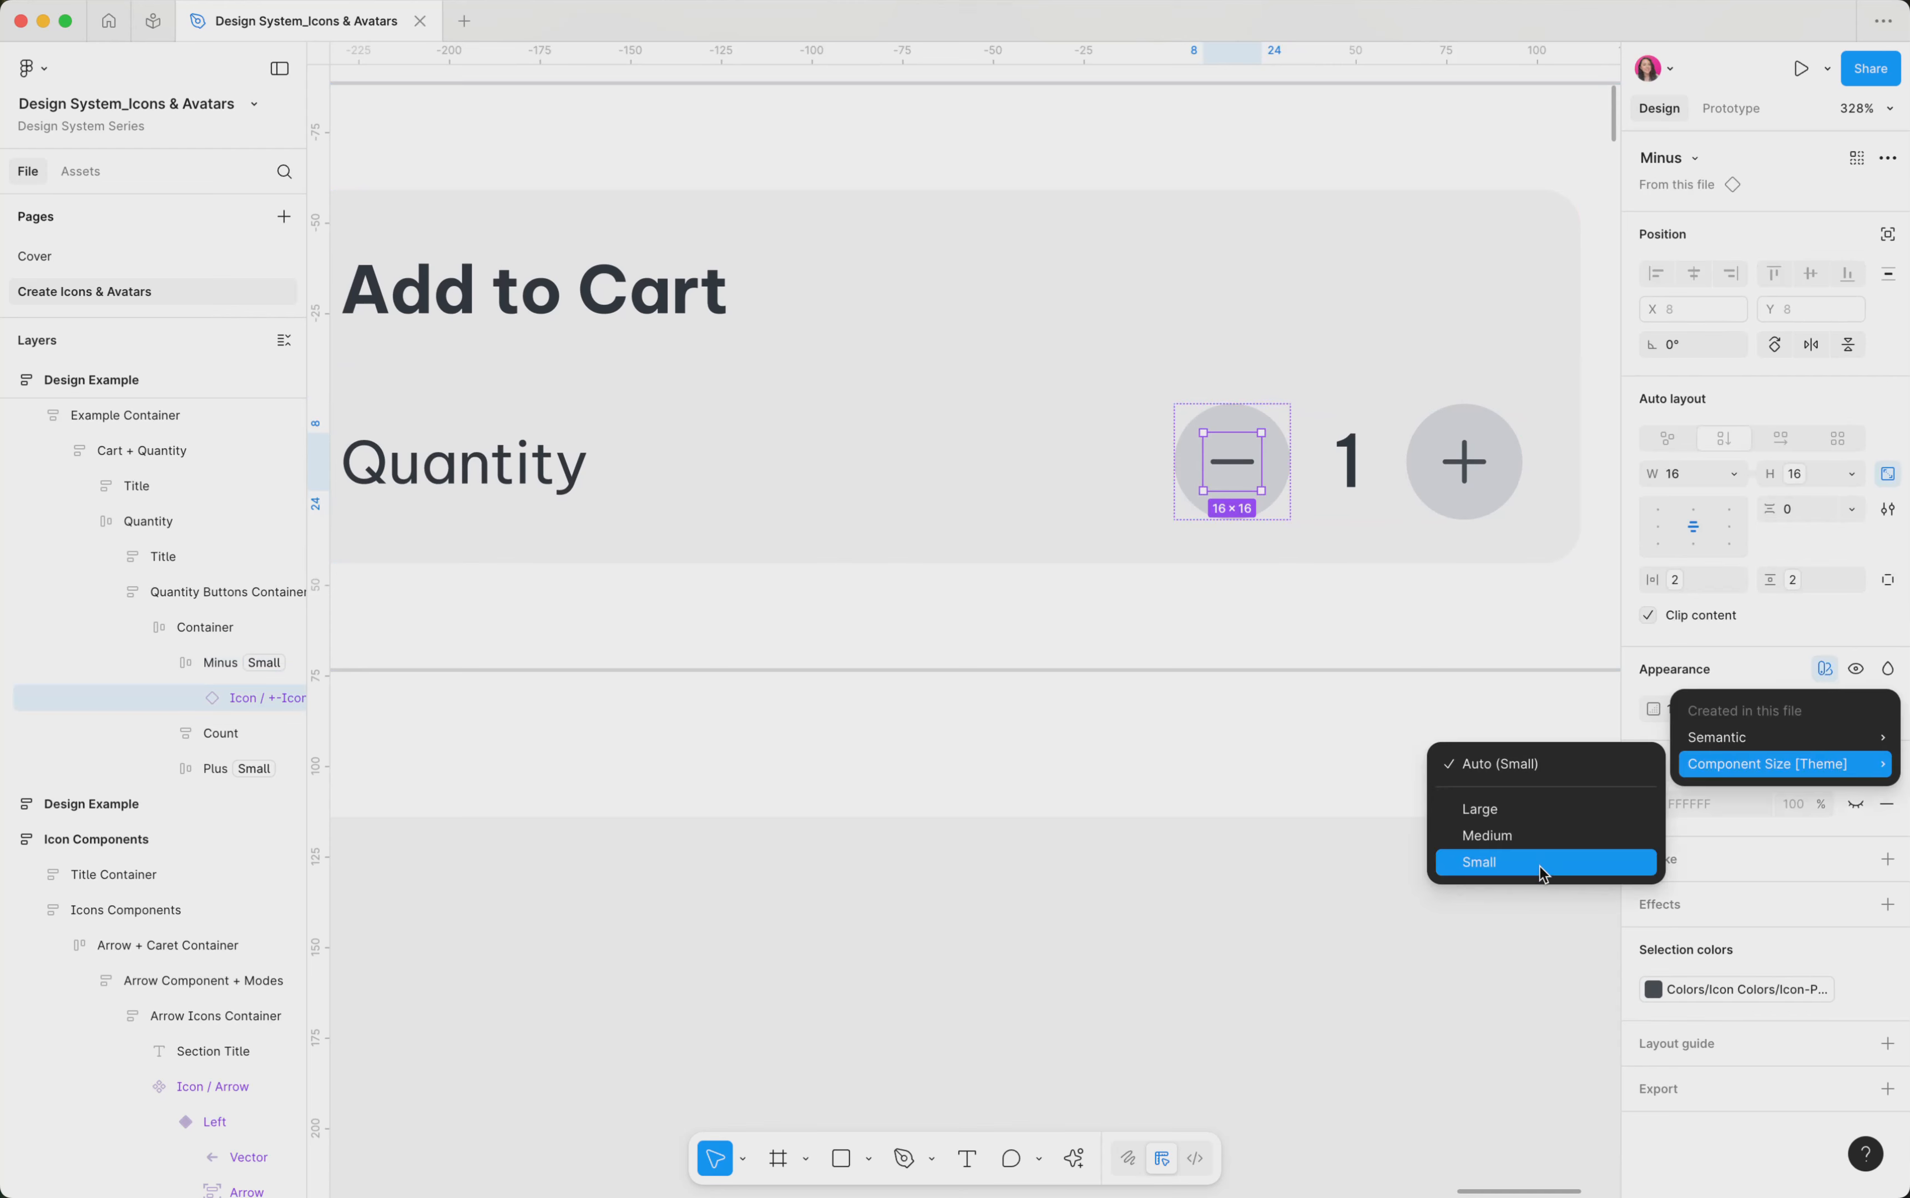
{"action": "left_click", "coordinate": [1506, 865]}
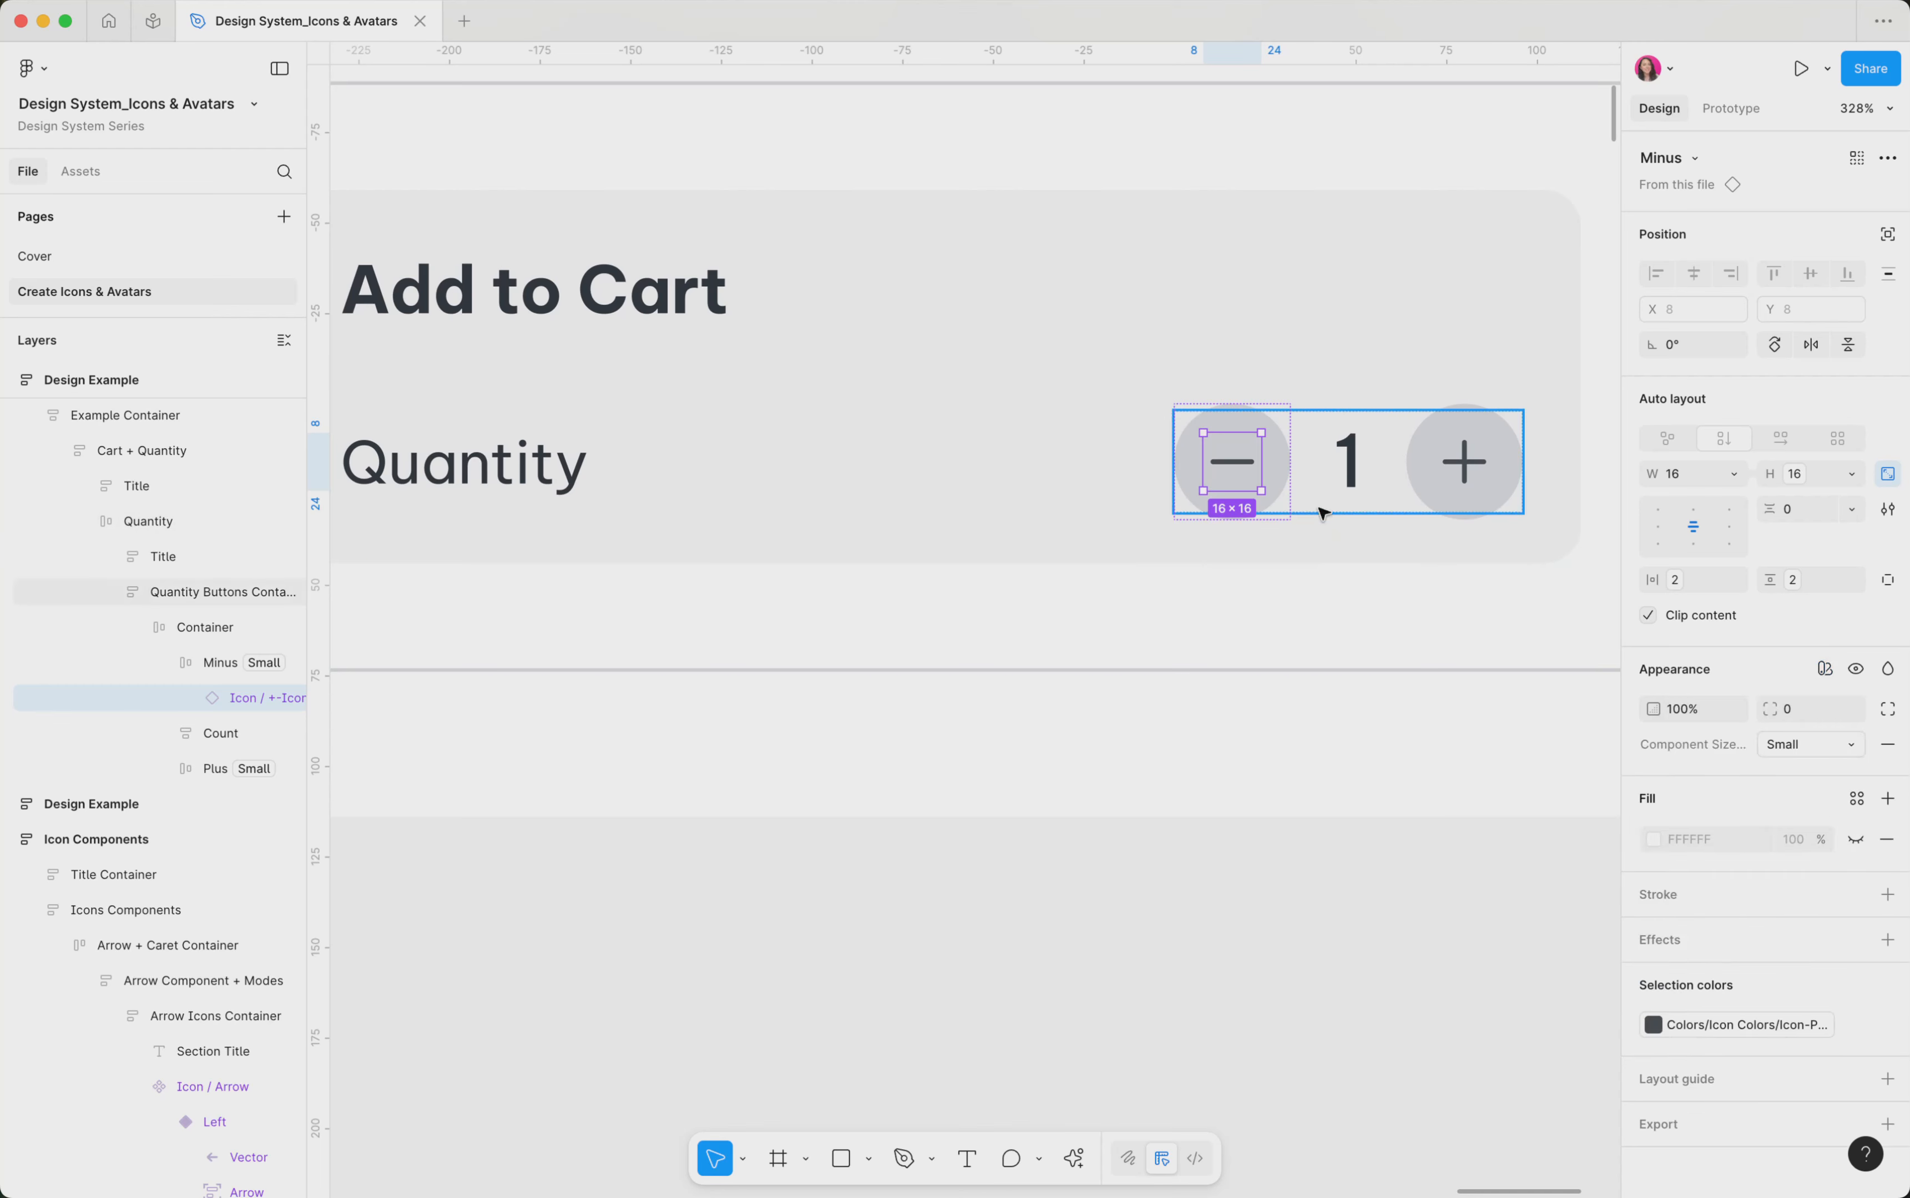
Step: Switch the minus button frame's Component Size [Theme] mode to Medium and finally to Large
{"action": "left_click", "coordinate": [1287, 490]}
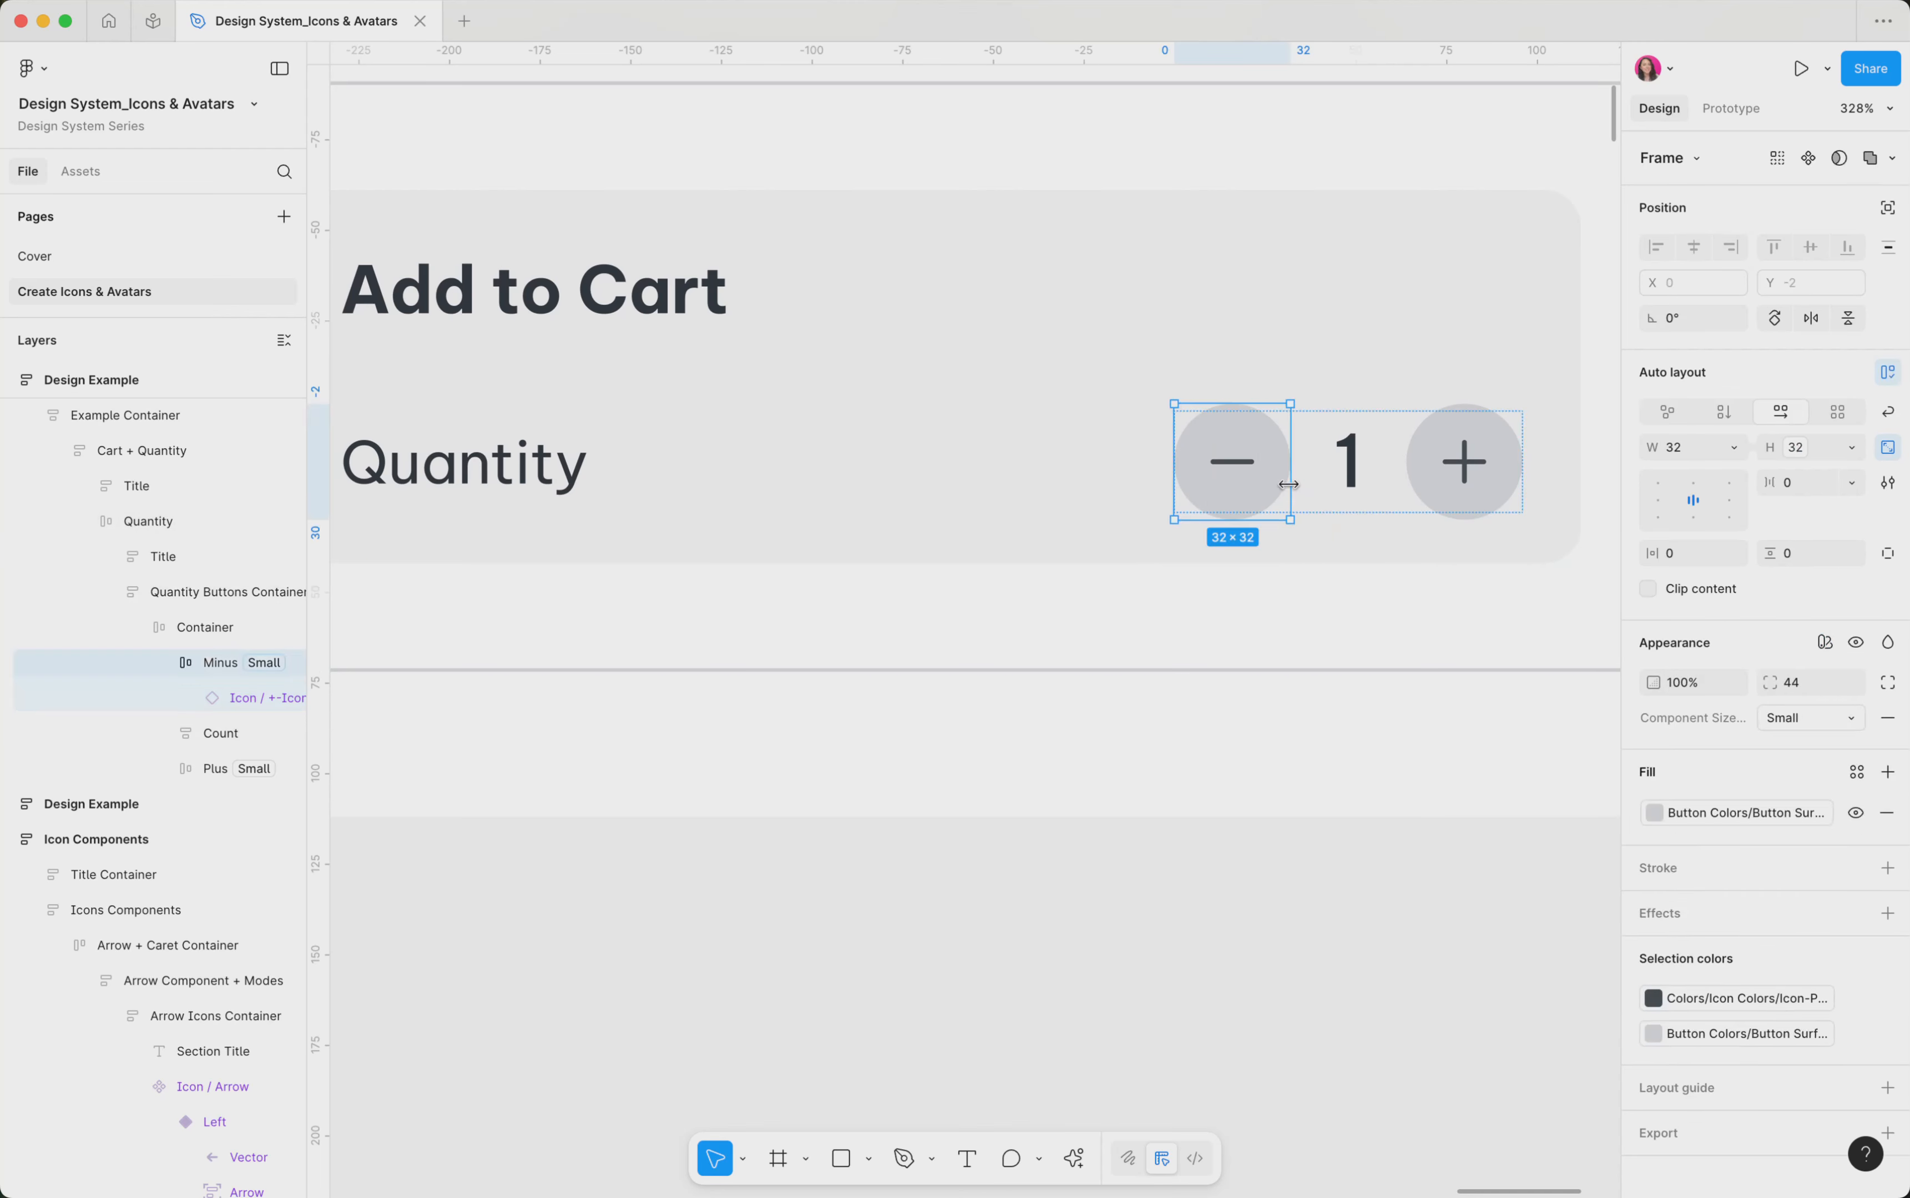
{"action": "left_click", "coordinate": [1824, 642]}
{"action": "mouse_move", "coordinate": [1808, 714]}
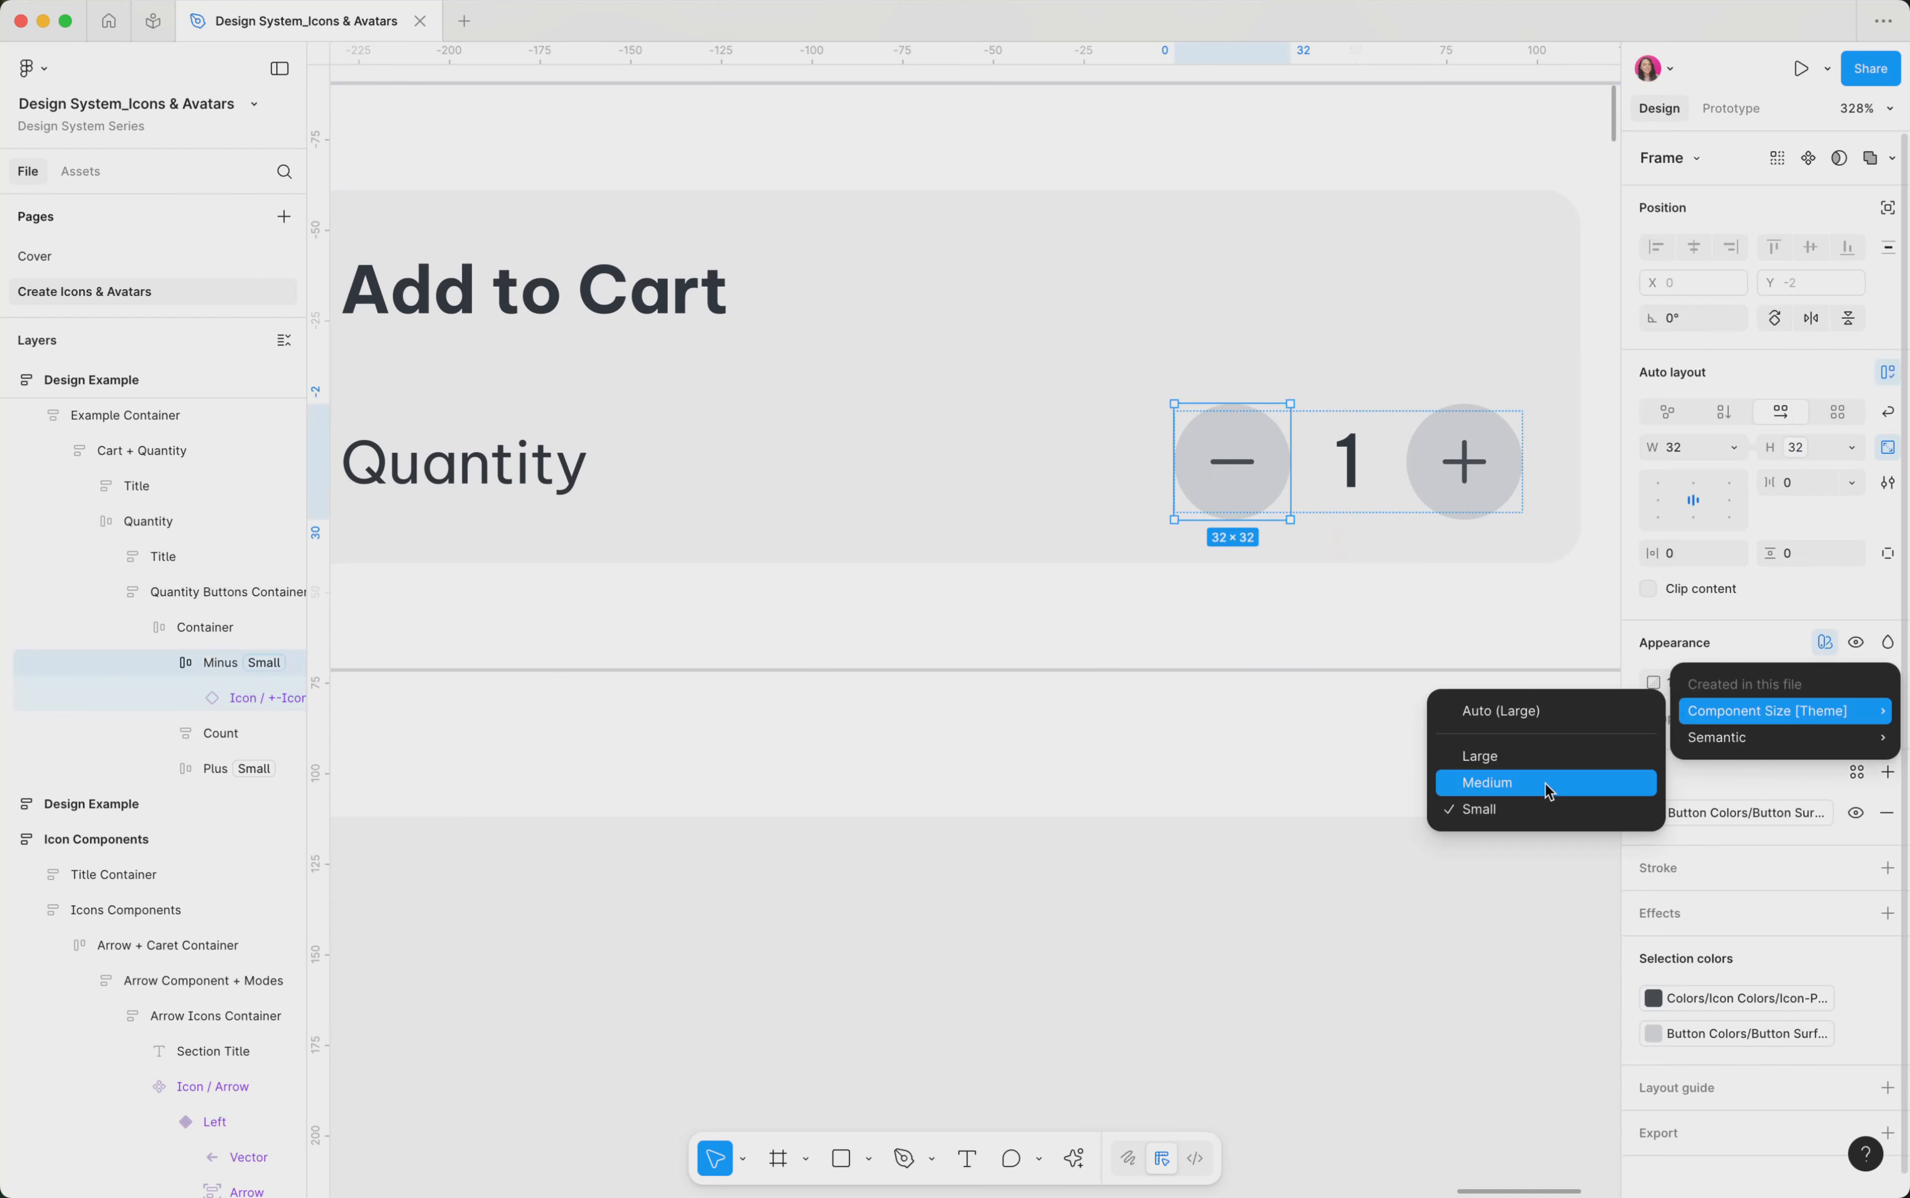
{"action": "left_click", "coordinate": [1543, 783]}
{"action": "left_click", "coordinate": [1793, 717]}
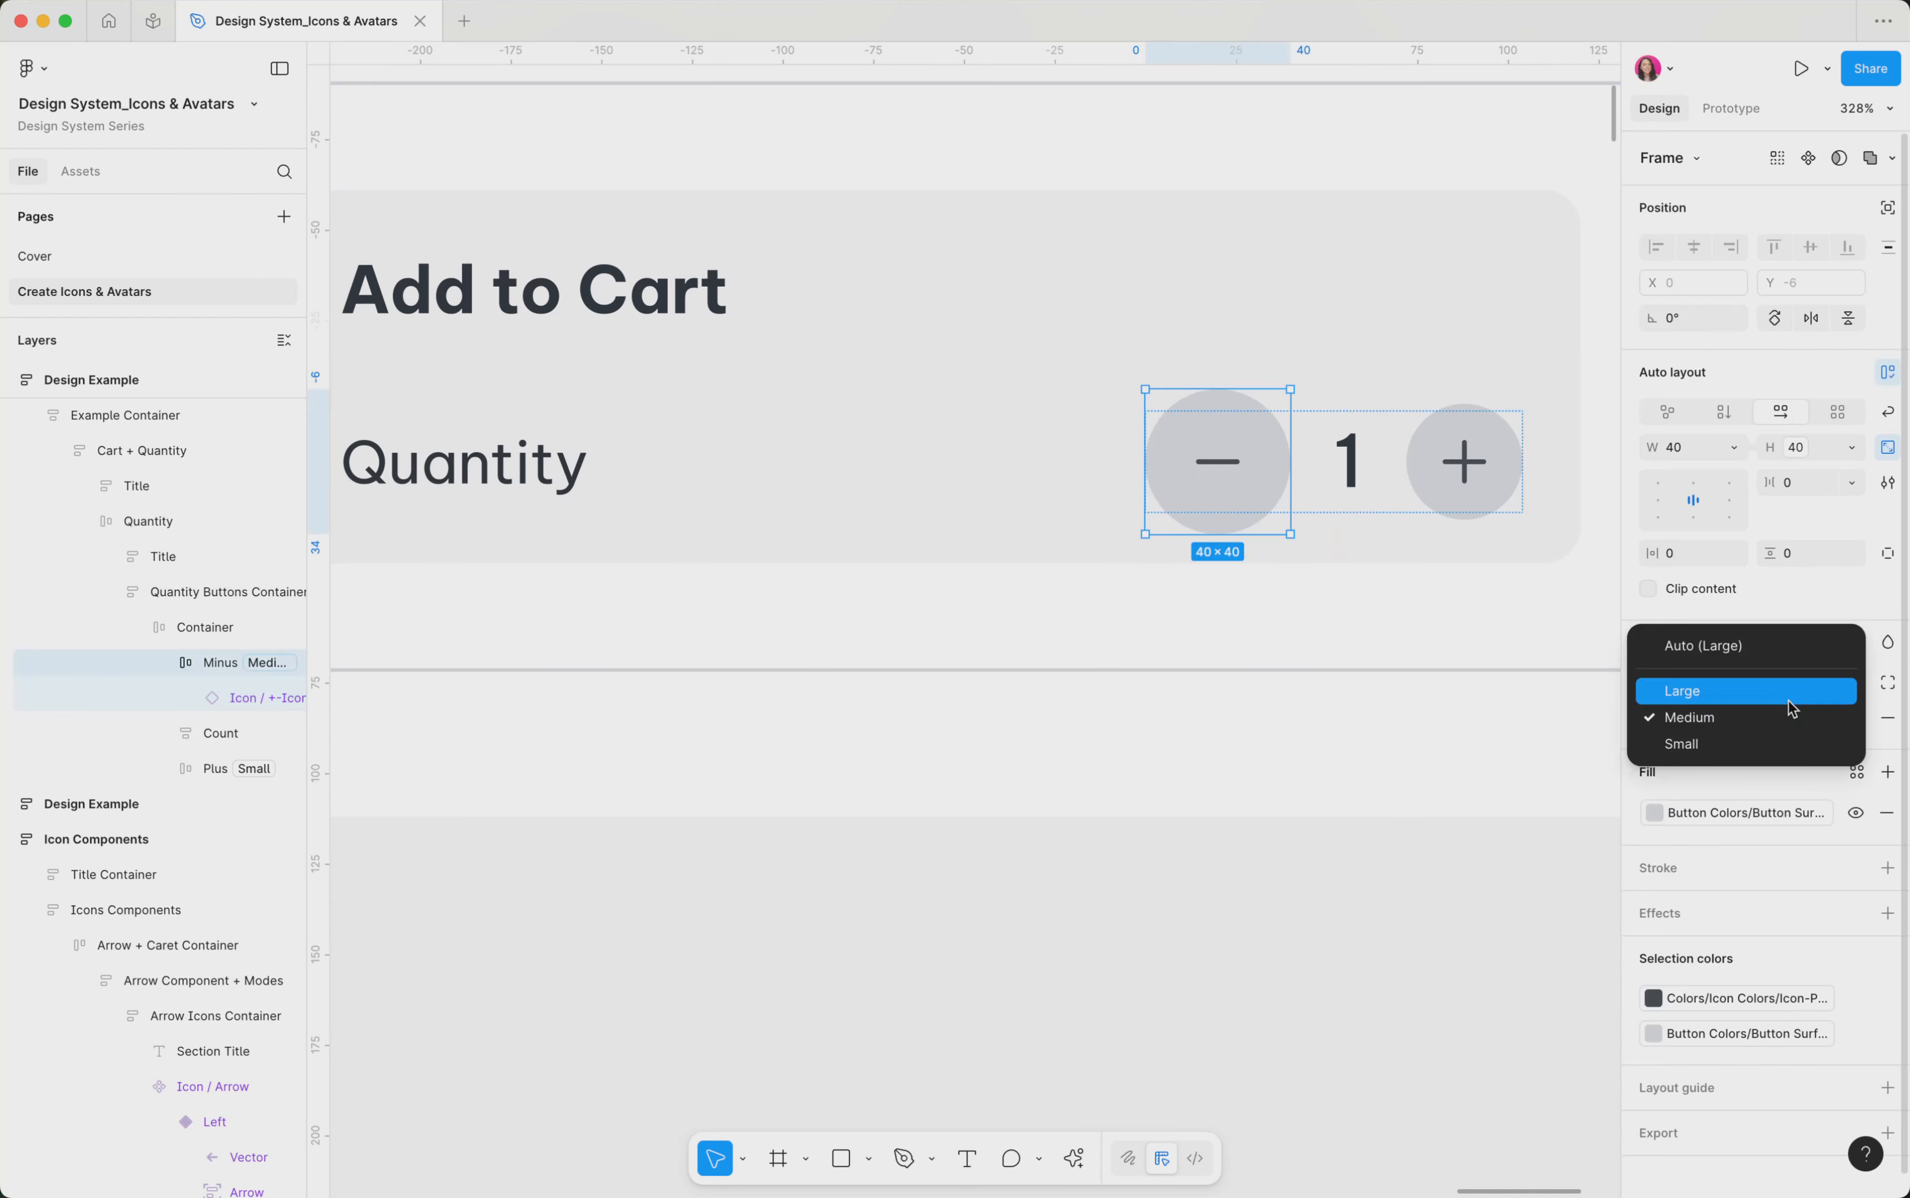
{"action": "left_click", "coordinate": [1786, 690]}
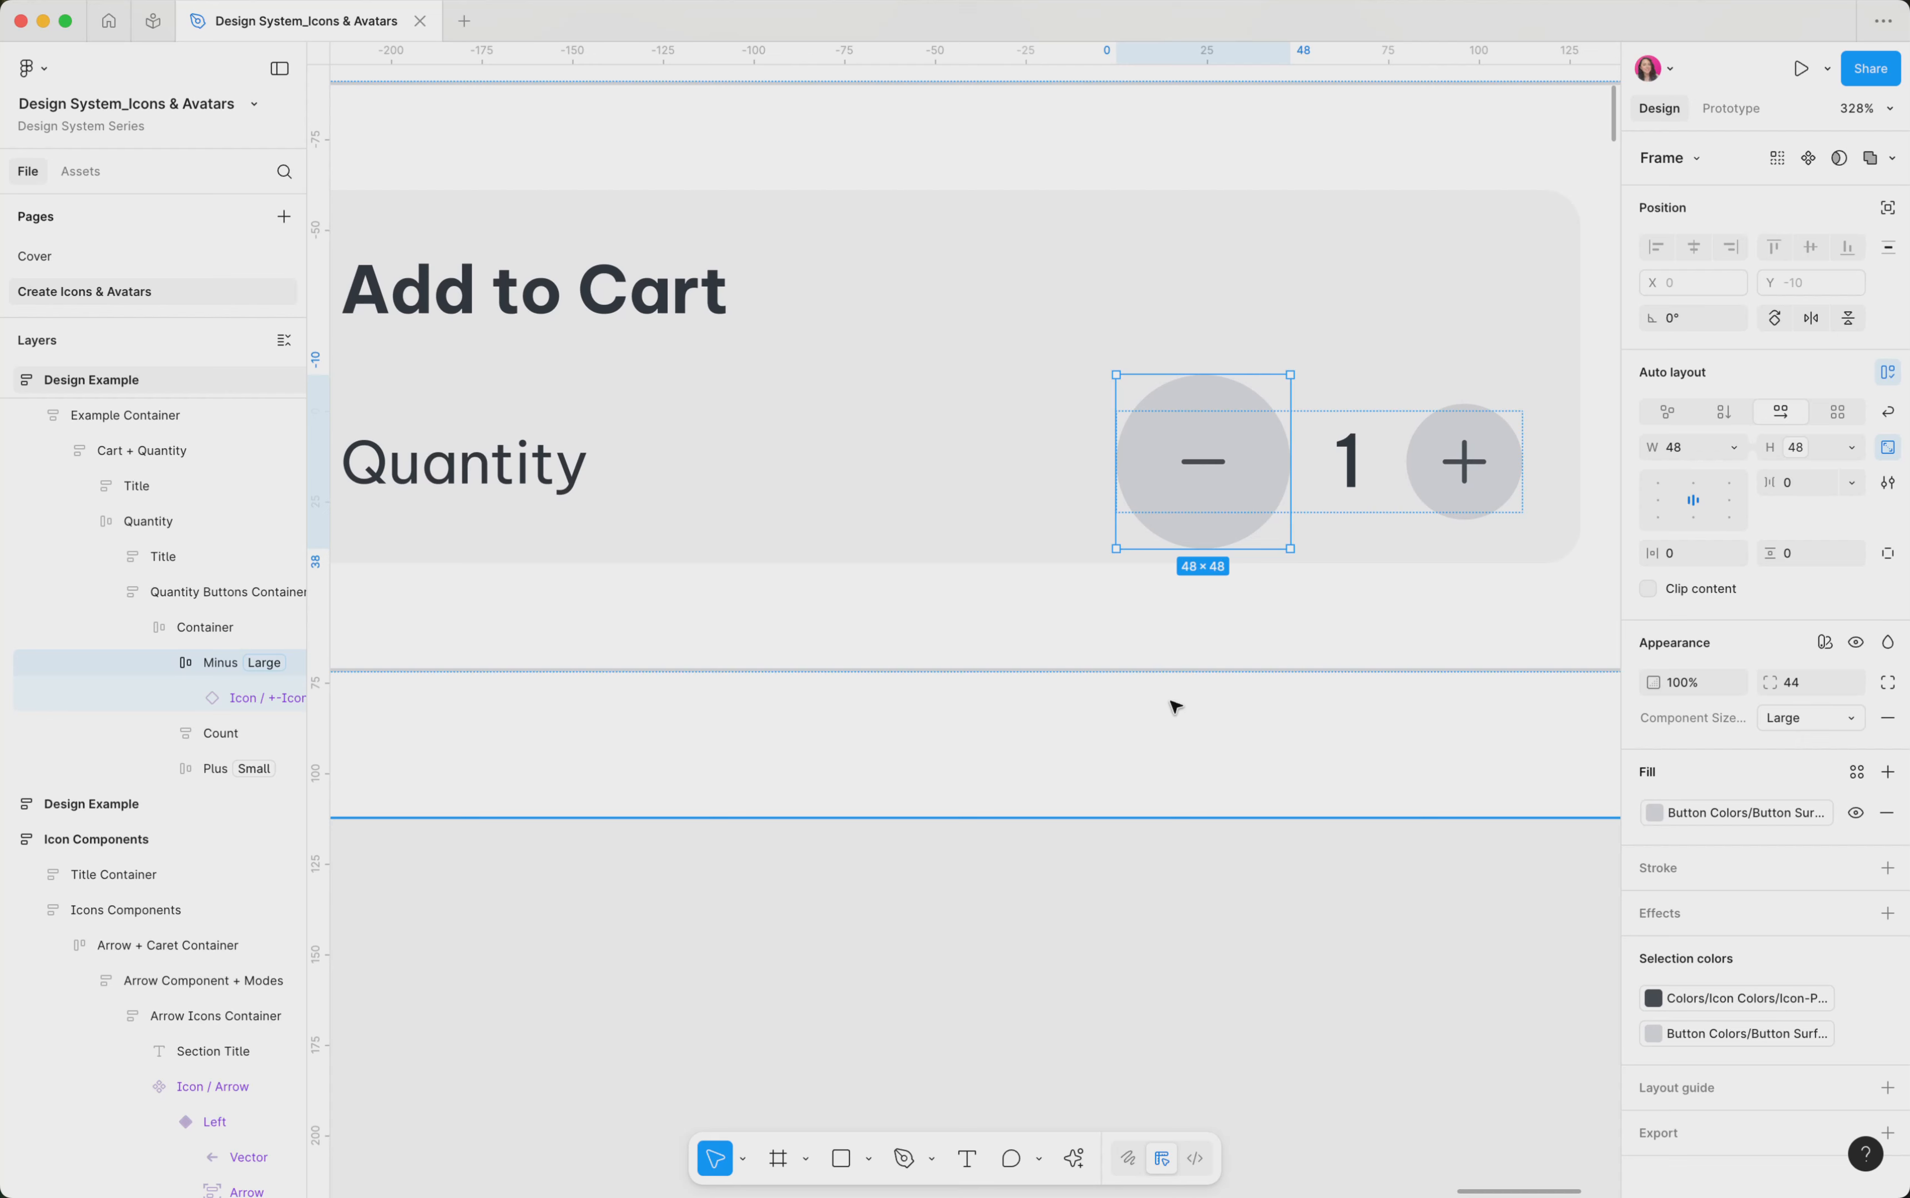
Step: View the step-by-step guide, component and design example frames together on the canvas
{"action": "scroll", "coordinate": [1175, 705], "scroll_direction": "down", "scroll_amount": 10}
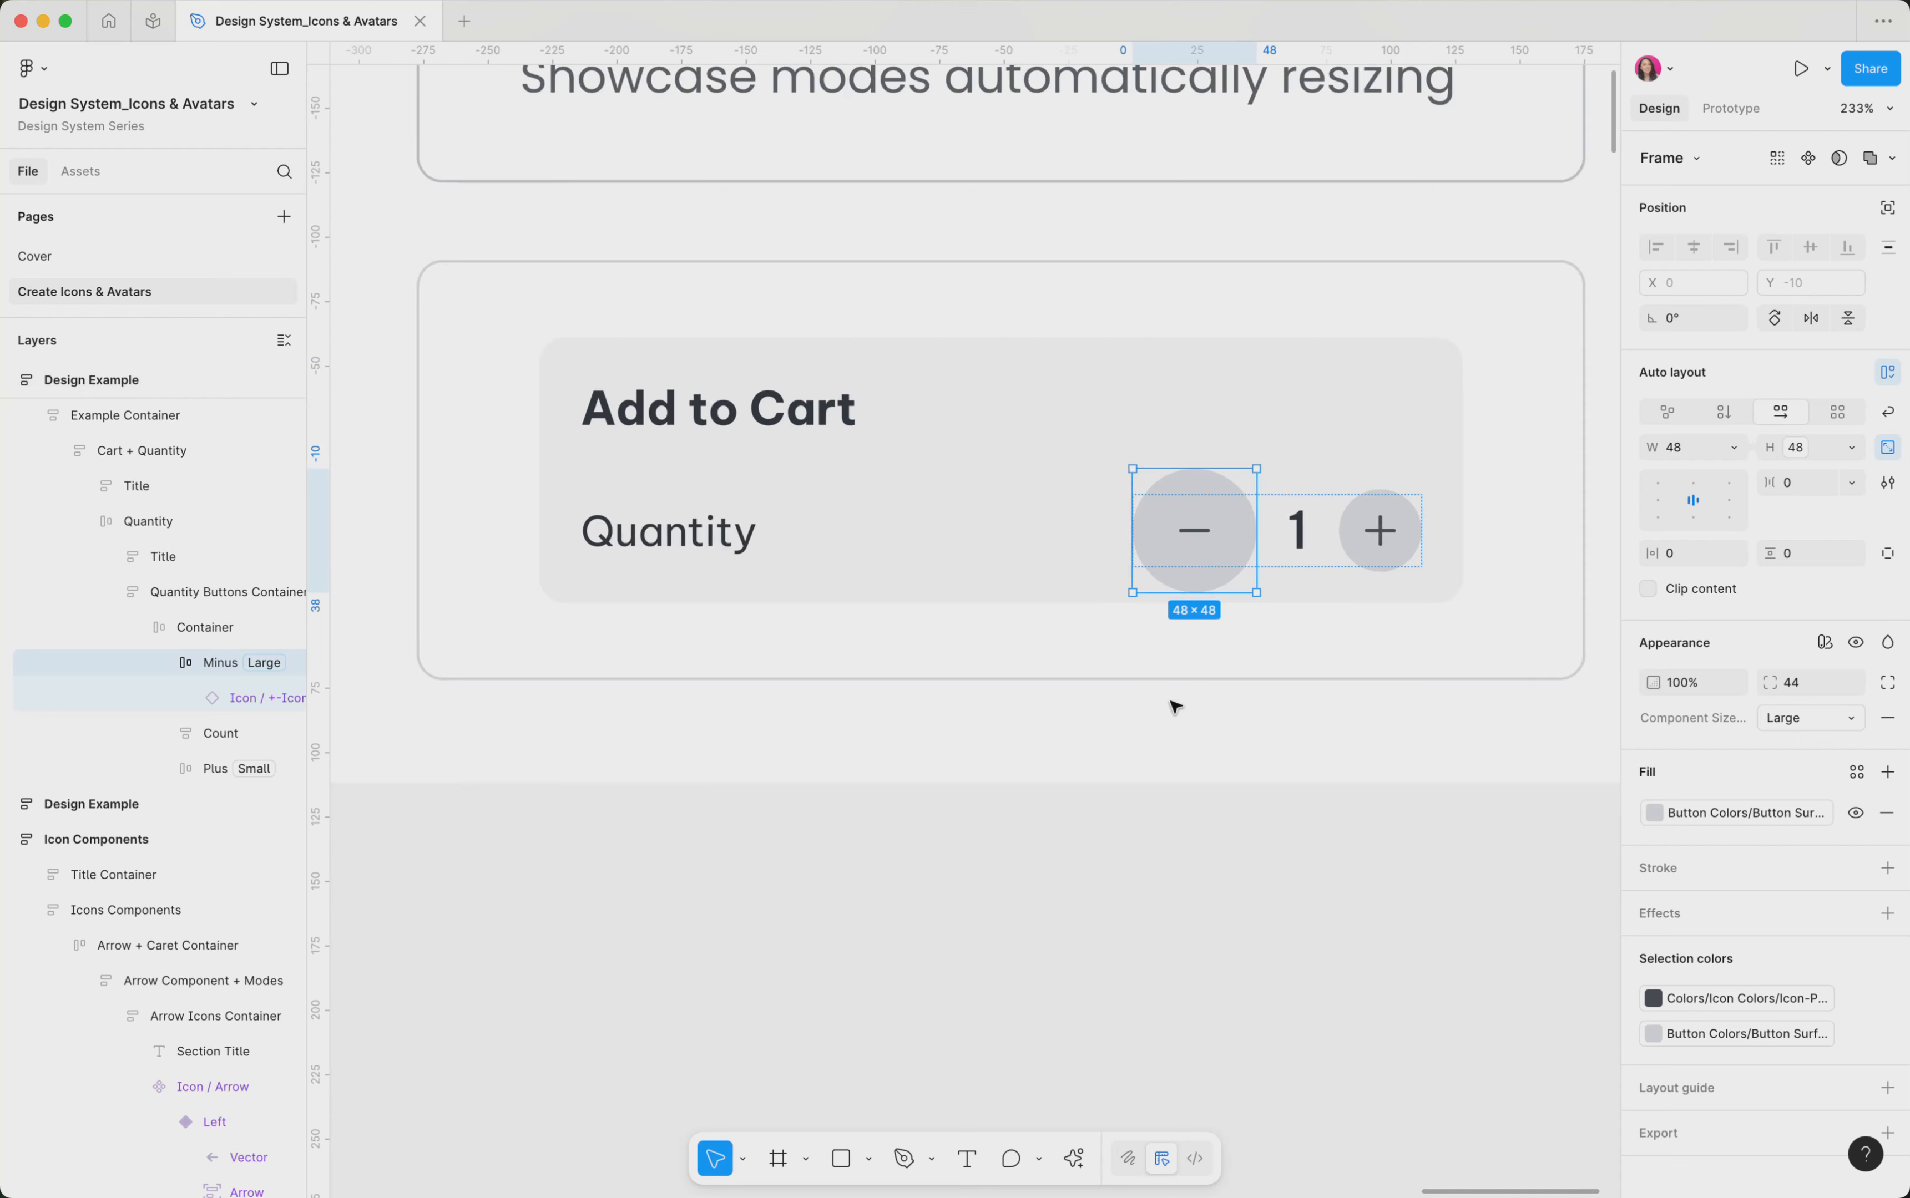
{"action": "scroll", "coordinate": [1175, 705], "scroll_direction": "down", "scroll_amount": 5}
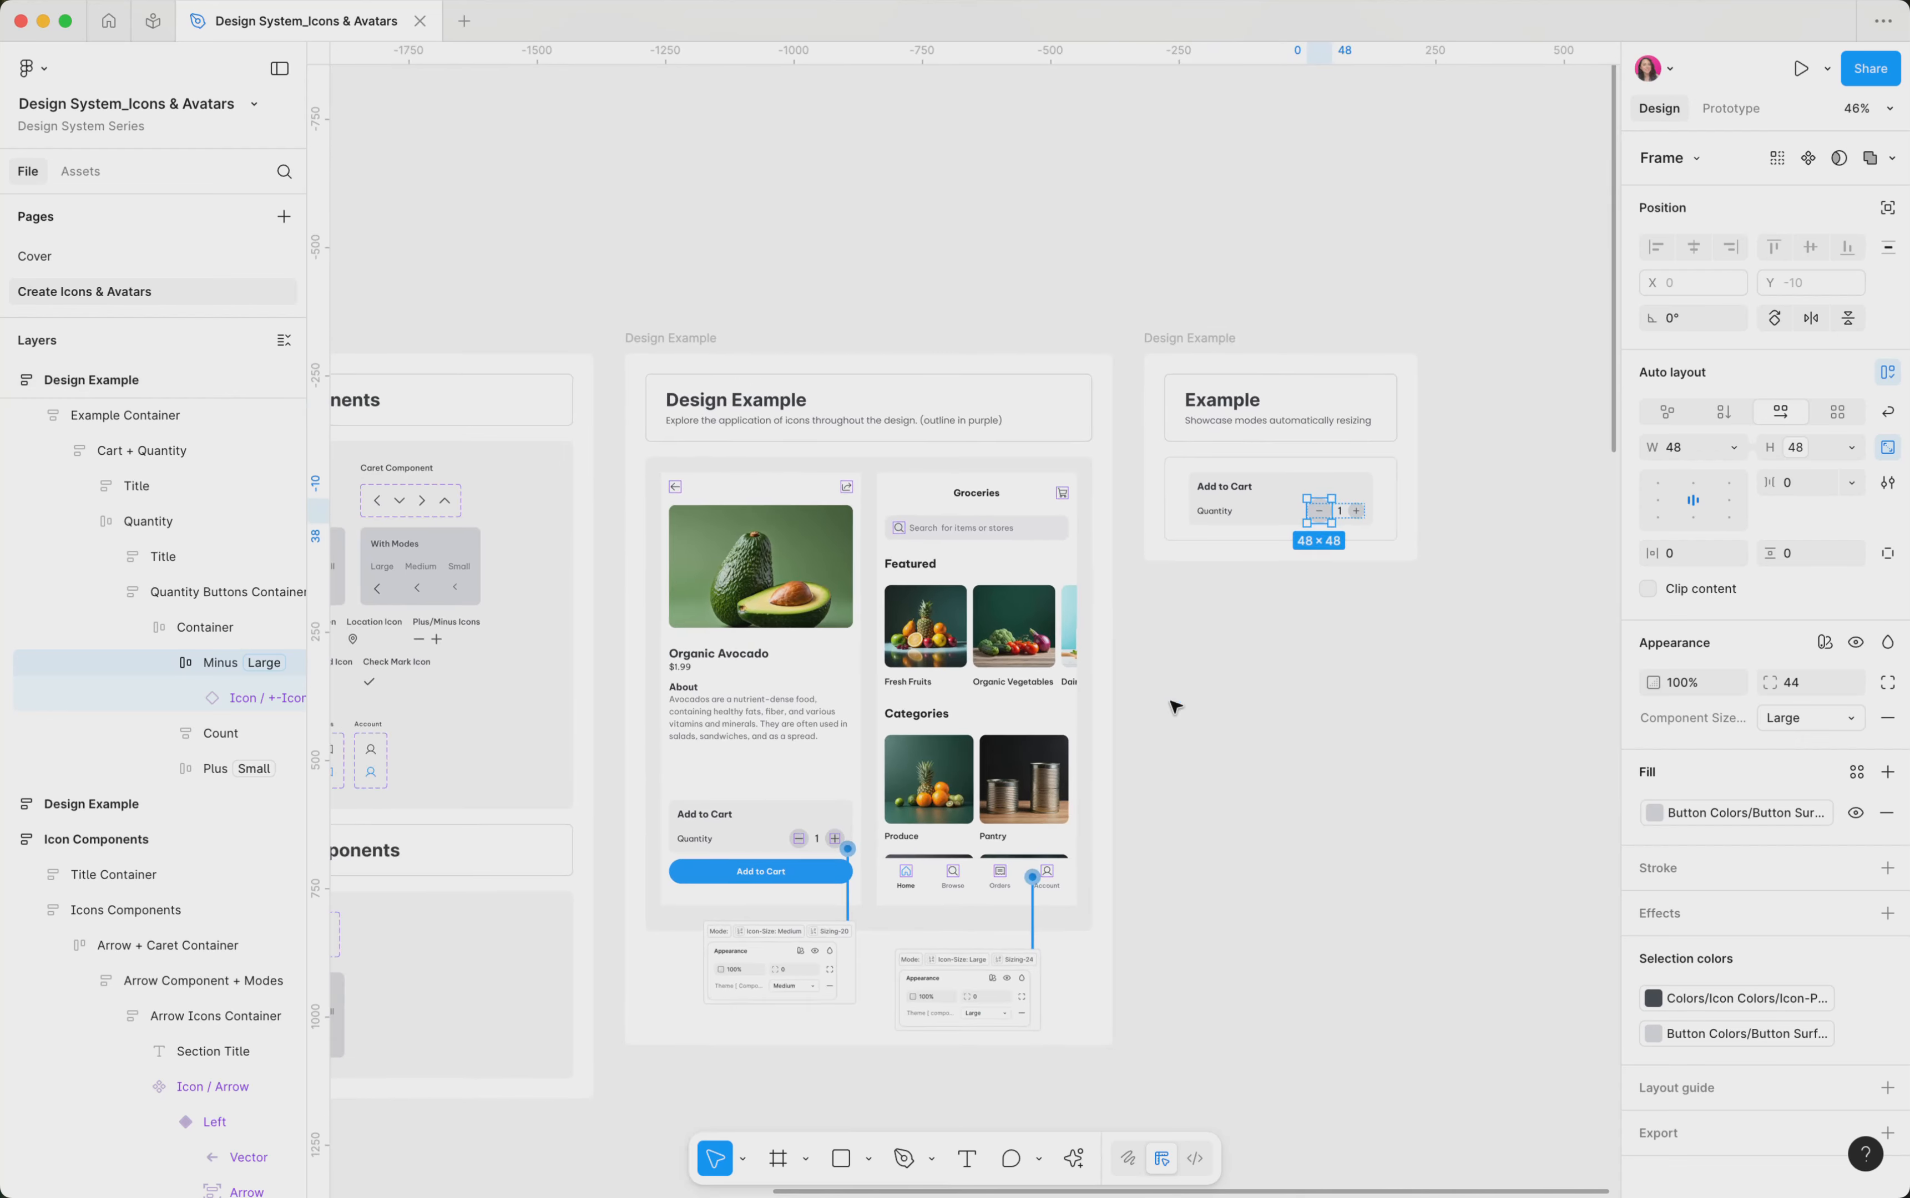
{"action": "scroll", "coordinate": [1175, 706], "scroll_direction": "down", "scroll_amount": 1}
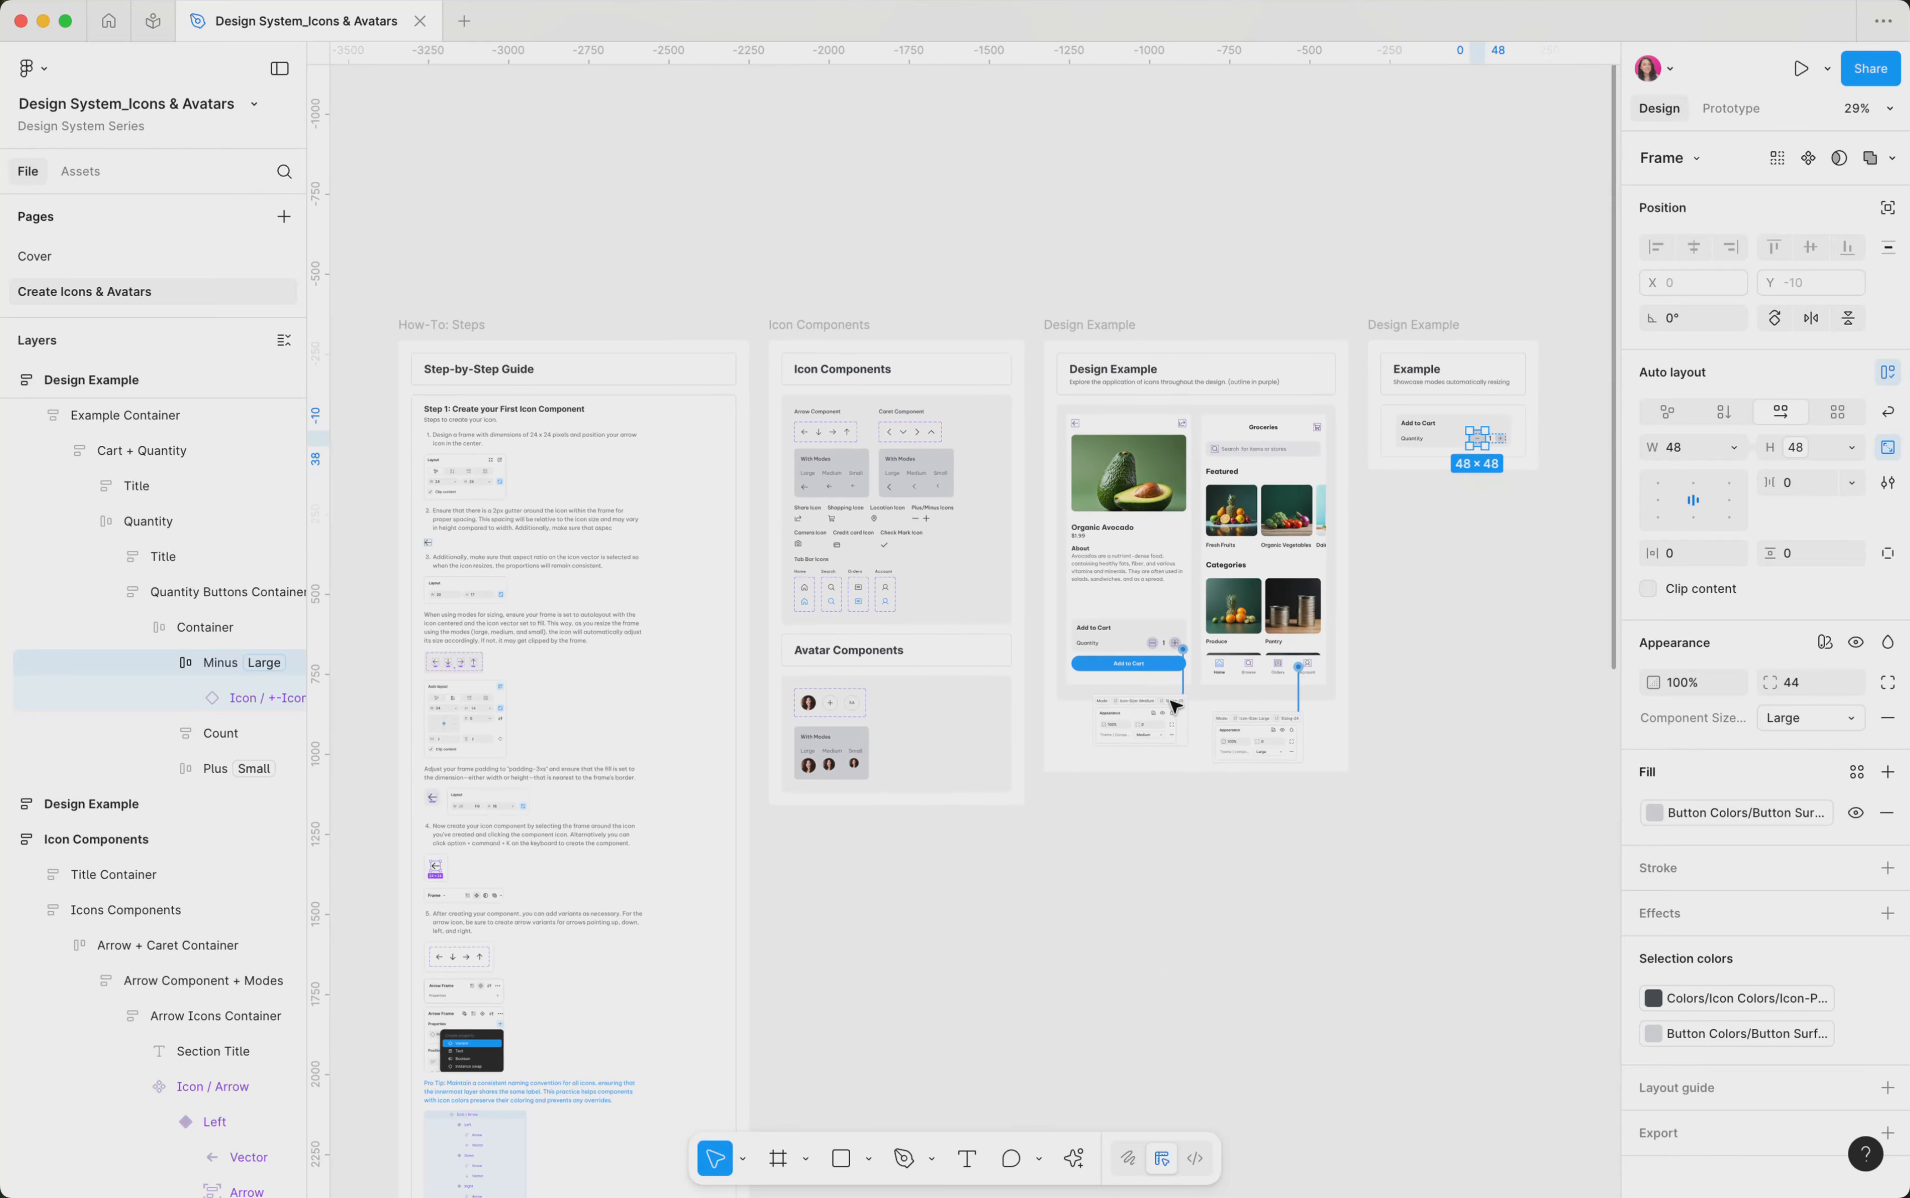